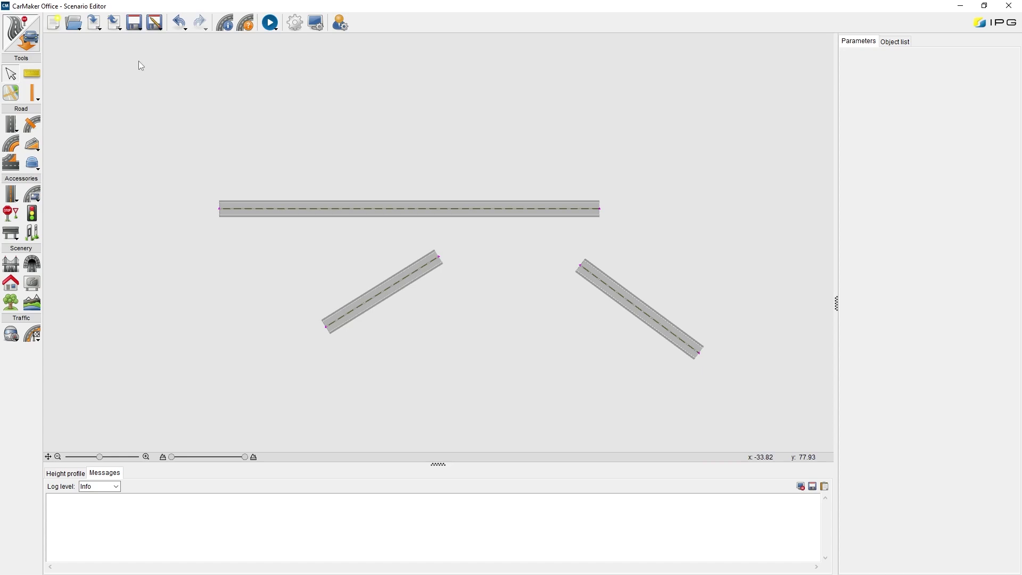
Start a new road definition, discarding the unsaved three-road layout.
{"action": "left_click", "coordinate": [54, 24]}
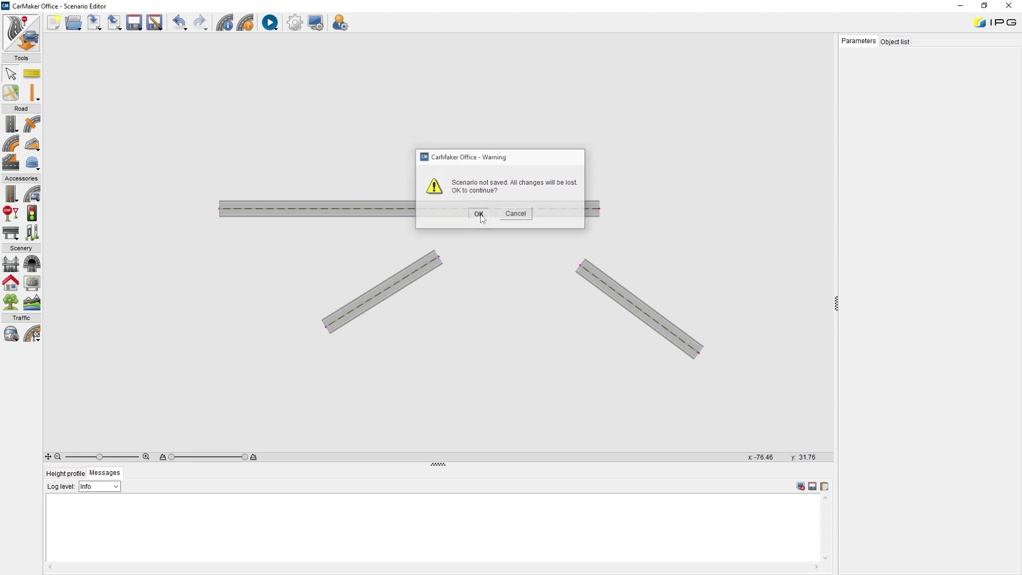
{"action": "left_click", "coordinate": [478, 215]}
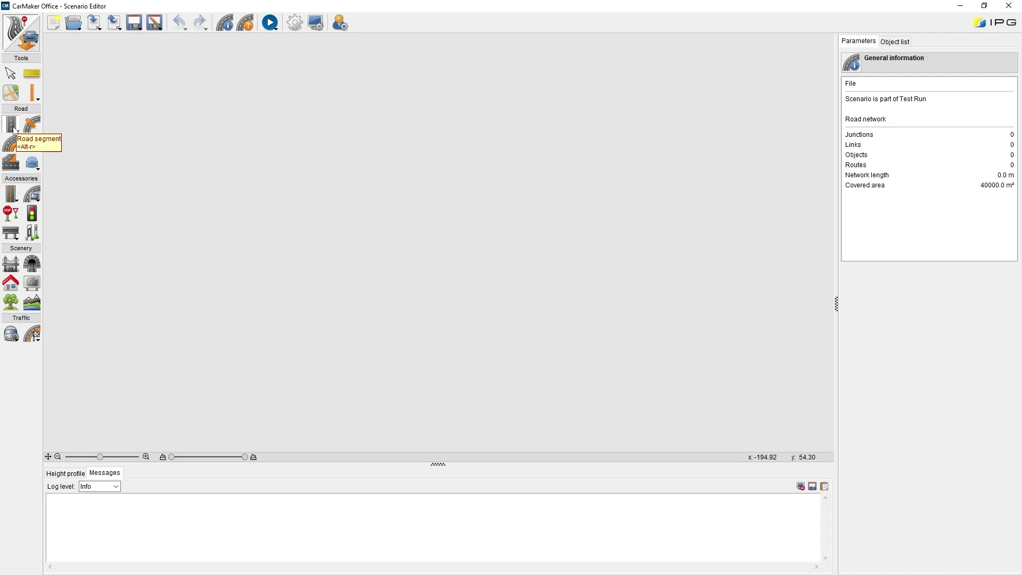
{"action": "left_click", "coordinate": [11, 129]}
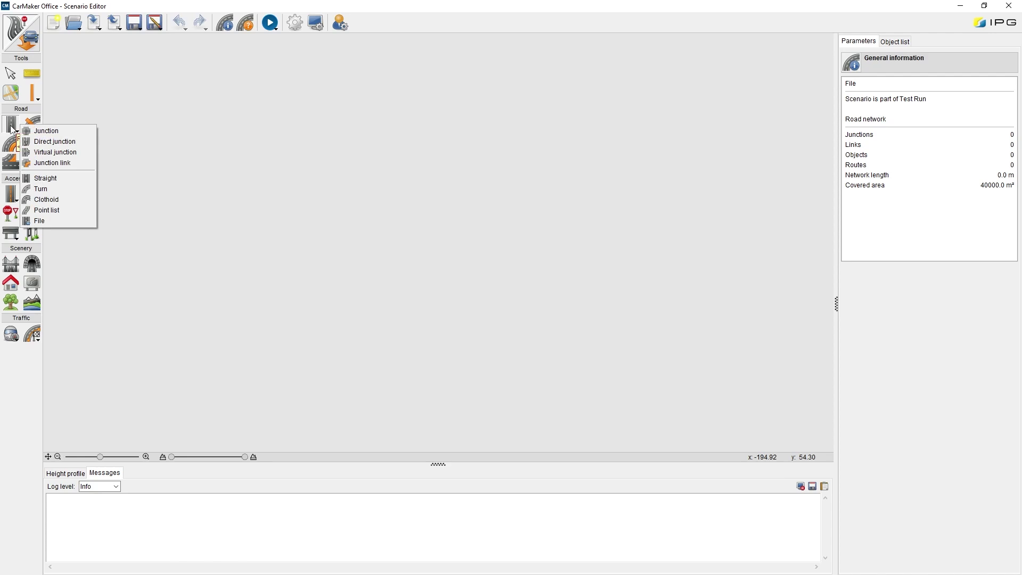
{"action": "left_click", "coordinate": [65, 181]}
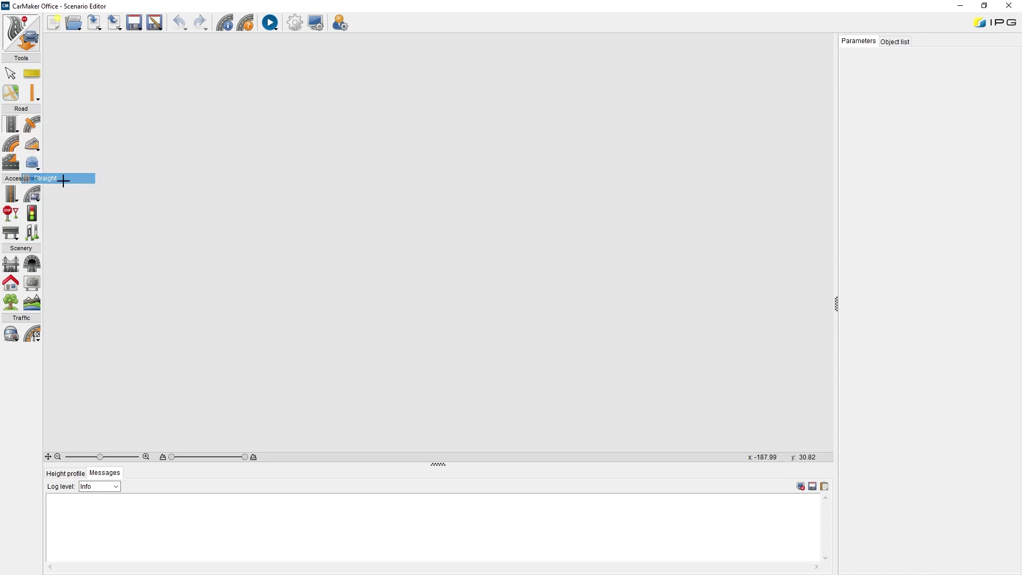
{"action": "left_click", "coordinate": [192, 222]}
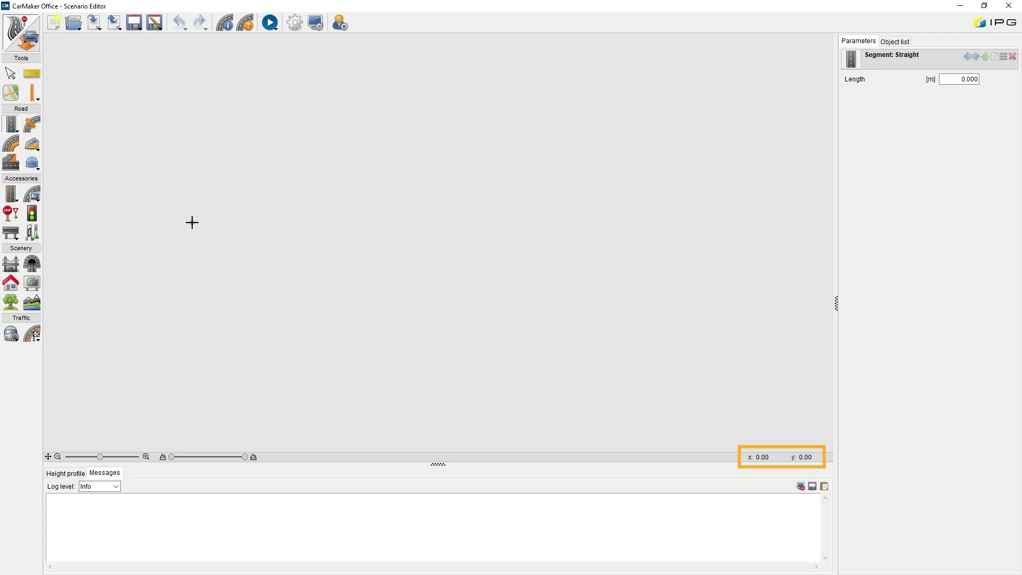
{"action": "left_click", "coordinate": [559, 144]}
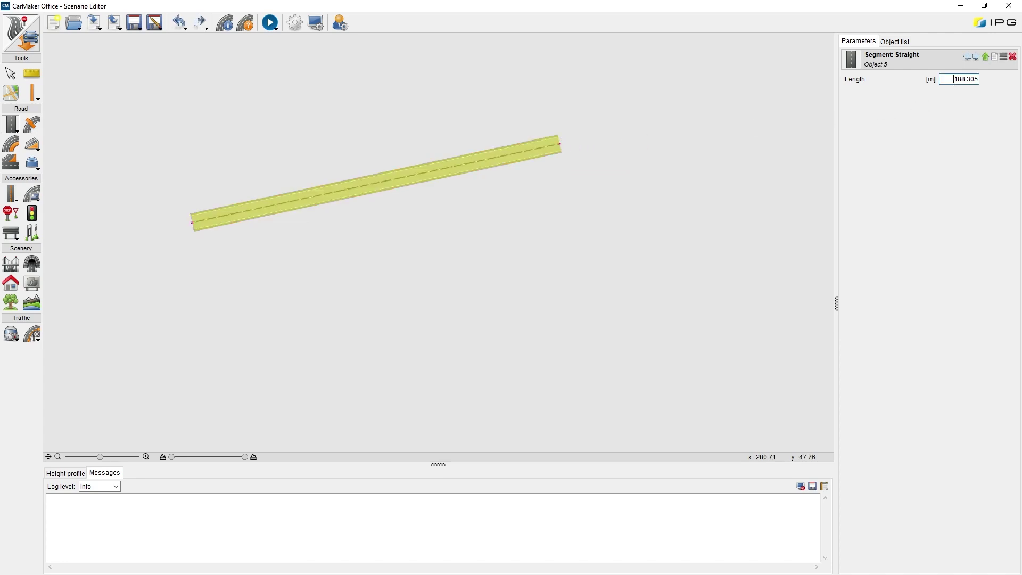
{"action": "left_click_drag", "start_coordinate": [954, 81], "coordinate": [1020, 74]}
{"action": "type", "text": "200"}
{"action": "key", "text": "Return"}
{"action": "left_click", "coordinate": [900, 41]}
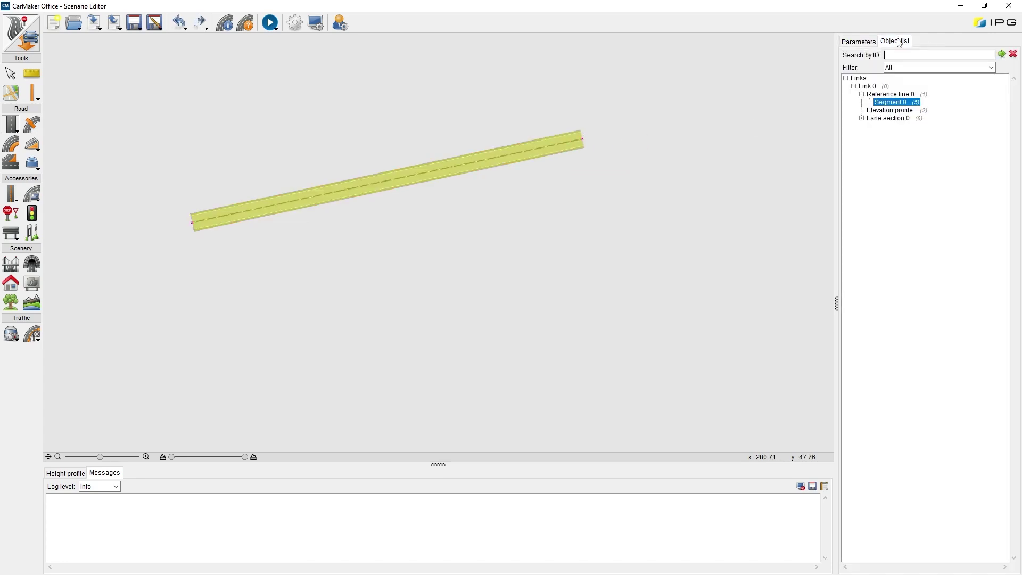
{"action": "left_click", "coordinate": [868, 87]}
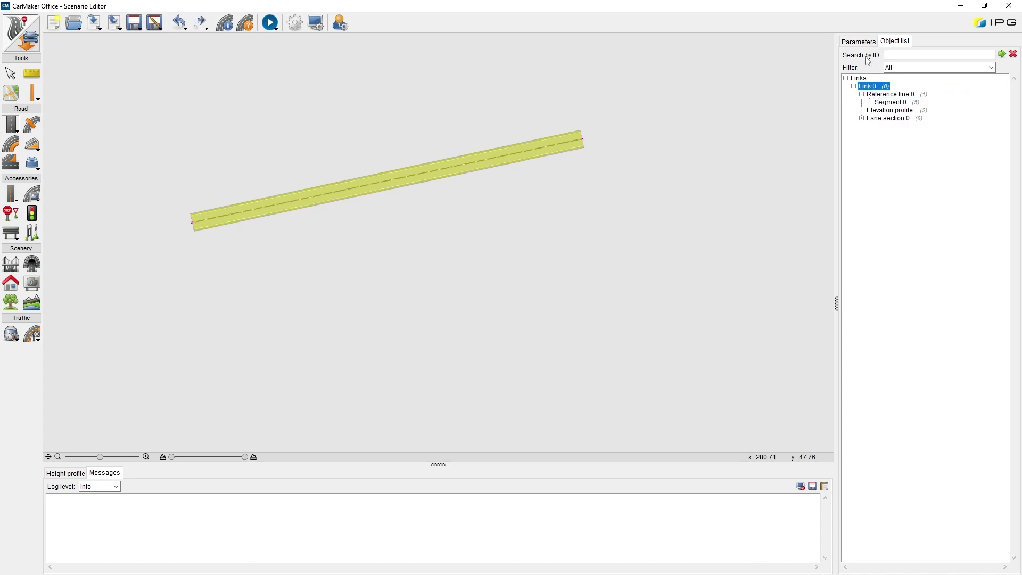
{"action": "left_click", "coordinate": [858, 41]}
{"action": "double_click", "coordinate": [964, 103]}
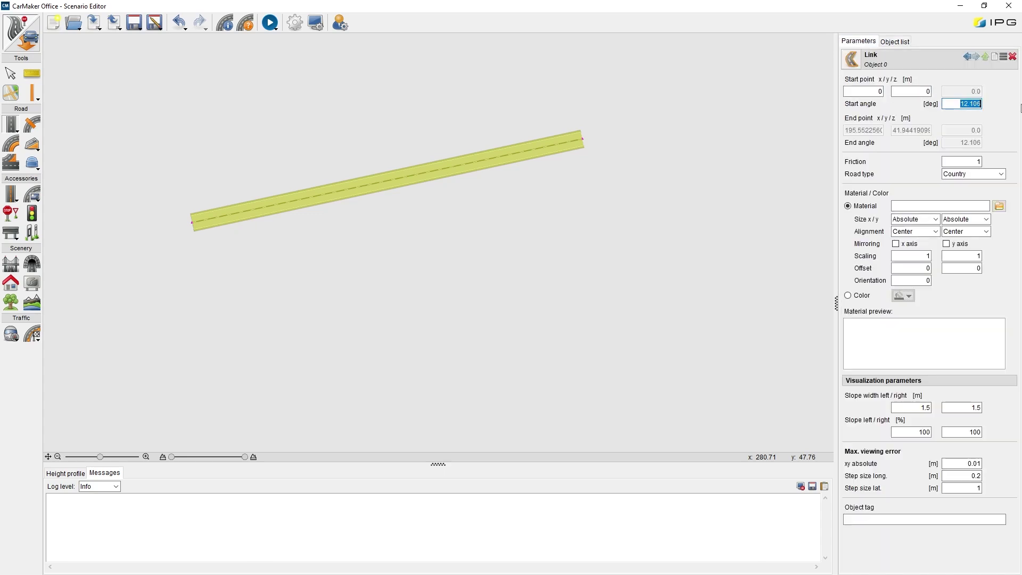
{"action": "type", "text": "0"}
{"action": "key", "text": "Return"}
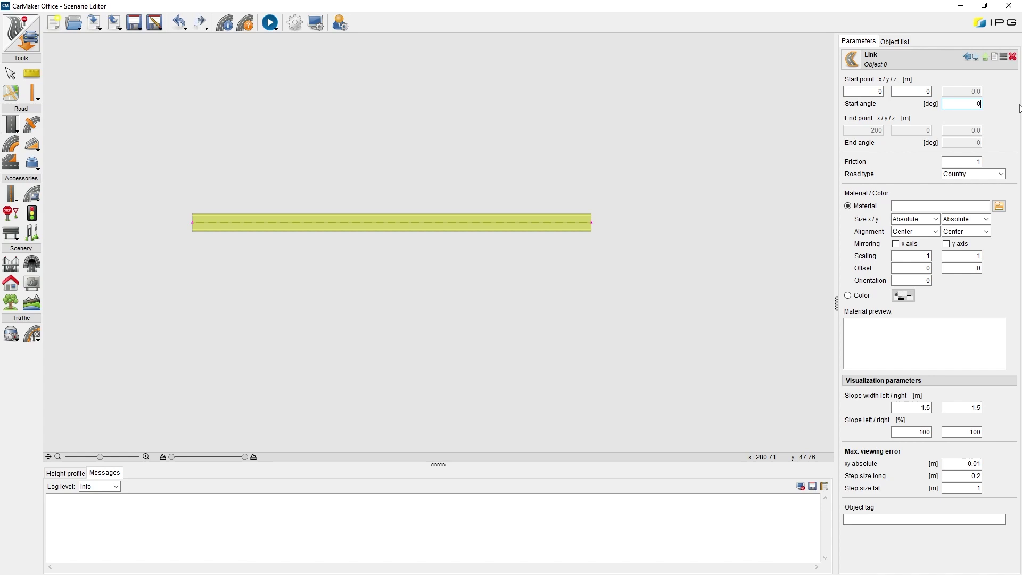
{"action": "left_click", "coordinate": [1013, 57]}
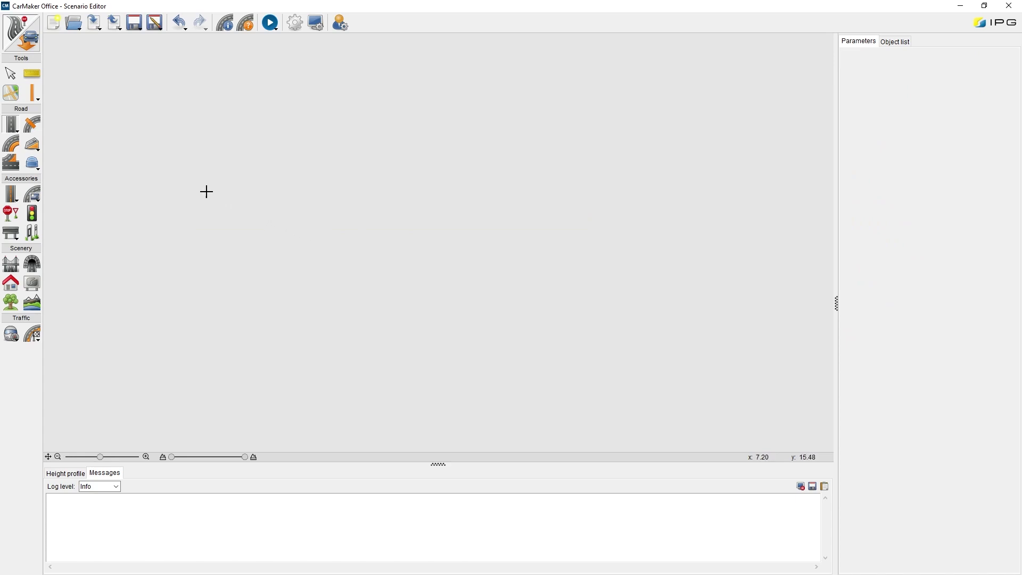
Draw a horizontal straight road 200 m long on the canvas.
{"action": "left_click", "coordinate": [210, 237]}
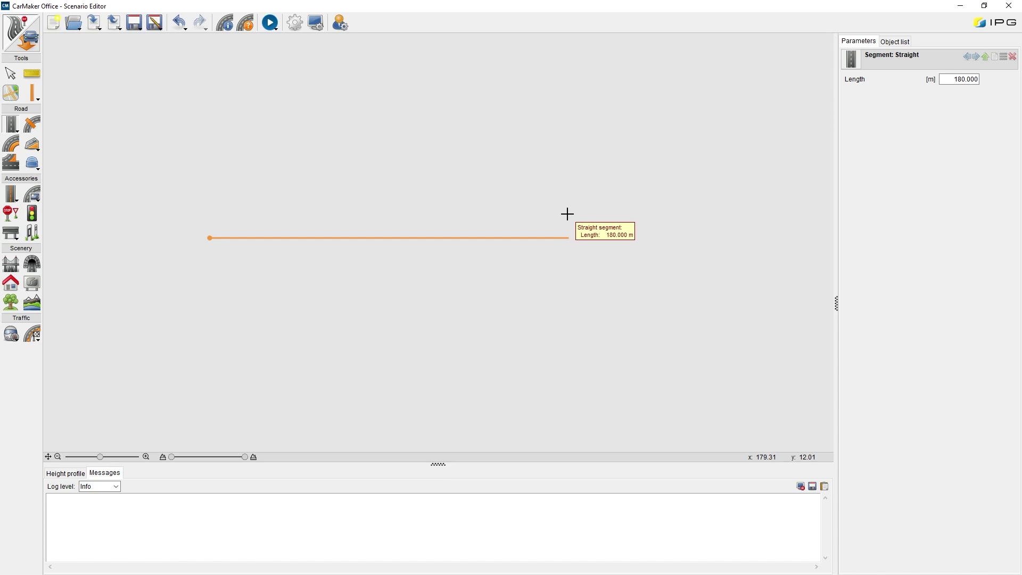
{"action": "left_click", "coordinate": [610, 212]}
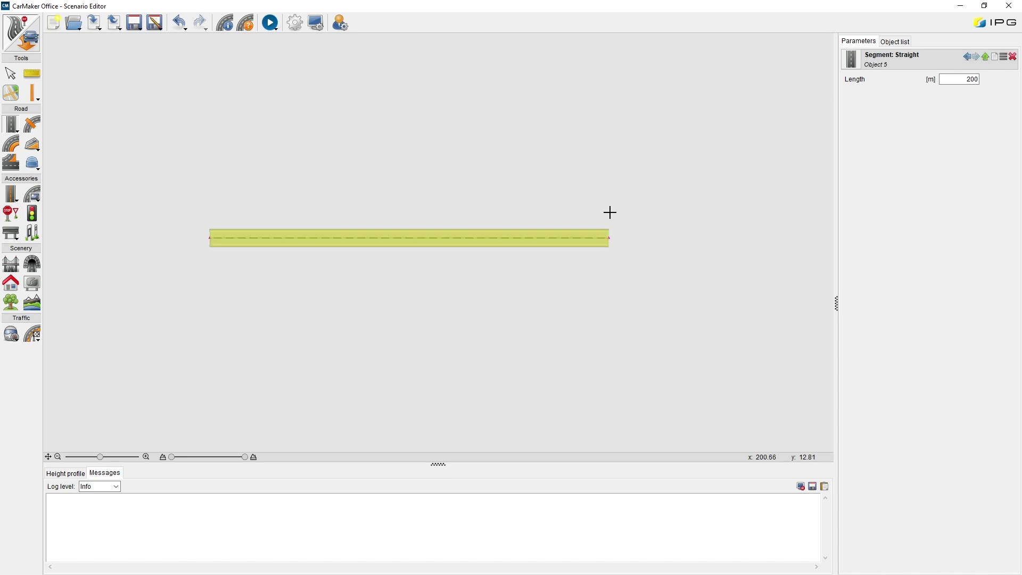
Attach a left turn with radius 100 m and angle 30° to the straight road's end.
{"action": "right_click", "coordinate": [560, 154]}
{"action": "mouse_move", "coordinate": [594, 161]}
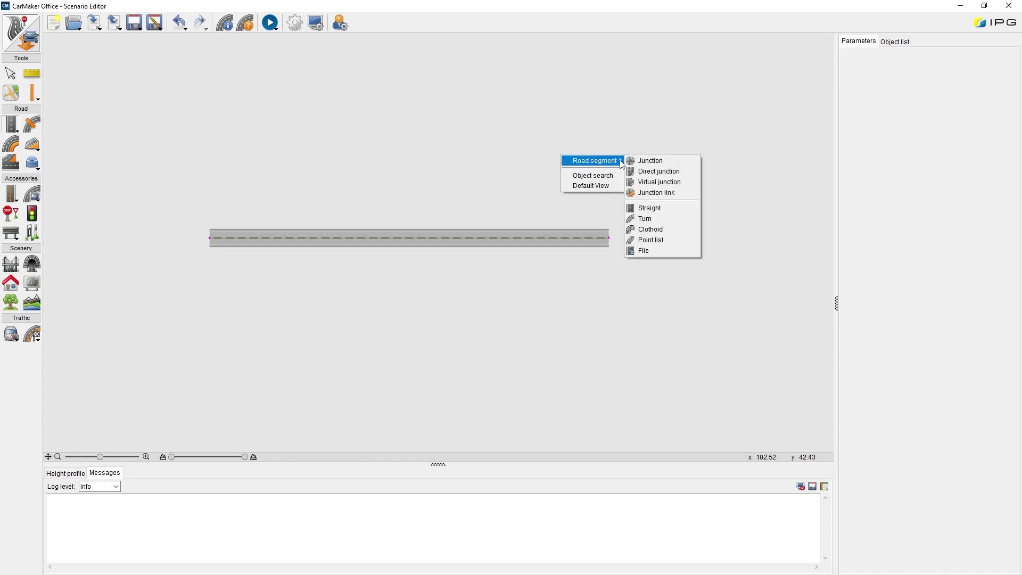
{"action": "left_click", "coordinate": [665, 222]}
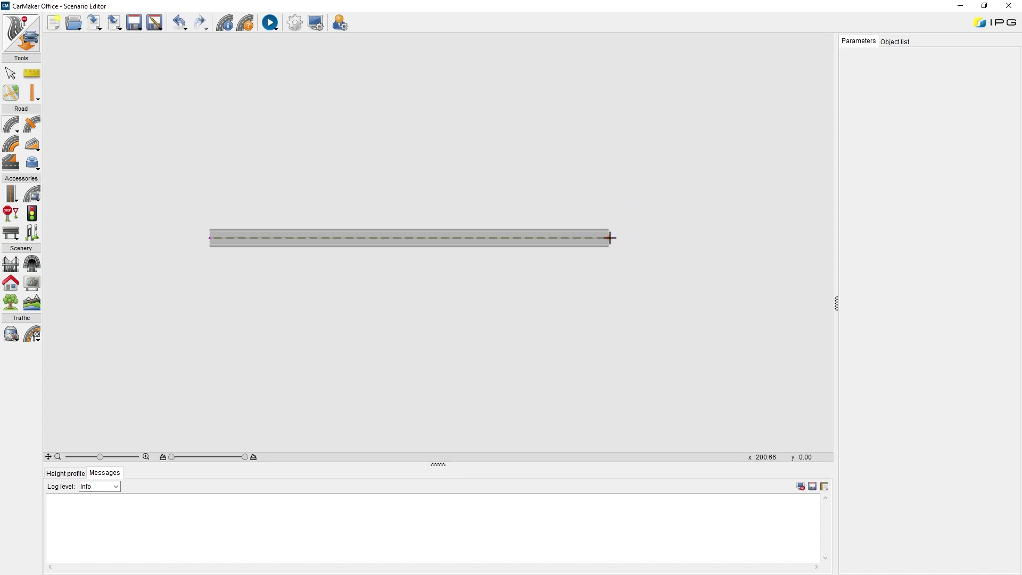
{"action": "left_click", "coordinate": [756, 155]}
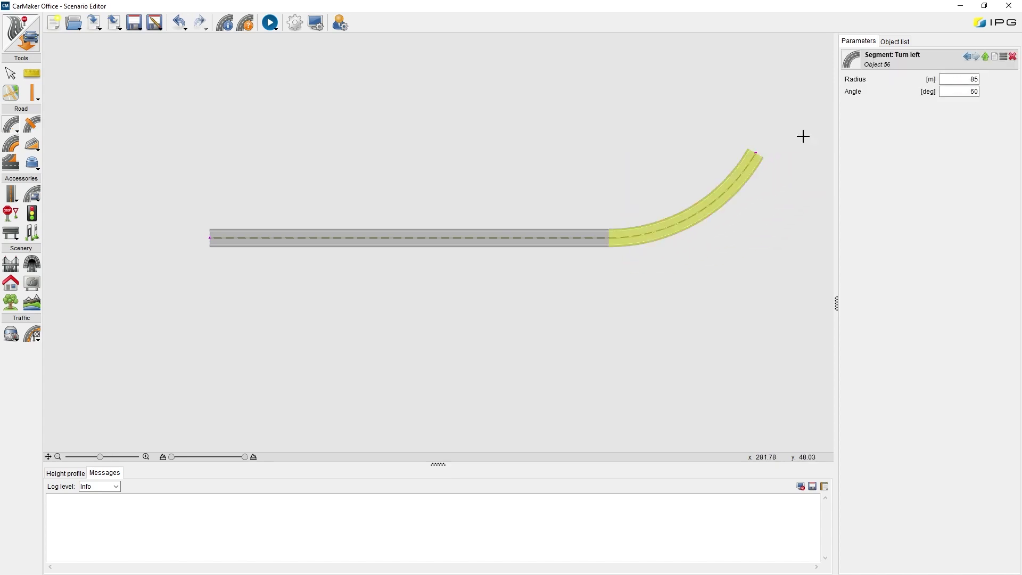
{"action": "double_click", "coordinate": [956, 83]}
{"action": "double_click", "coordinate": [964, 91]}
{"action": "key", "text": "Return"}
Add a 300 m straight segment starting at the curve's end.
{"action": "right_click", "coordinate": [648, 130]}
{"action": "mouse_move", "coordinate": [683, 138]}
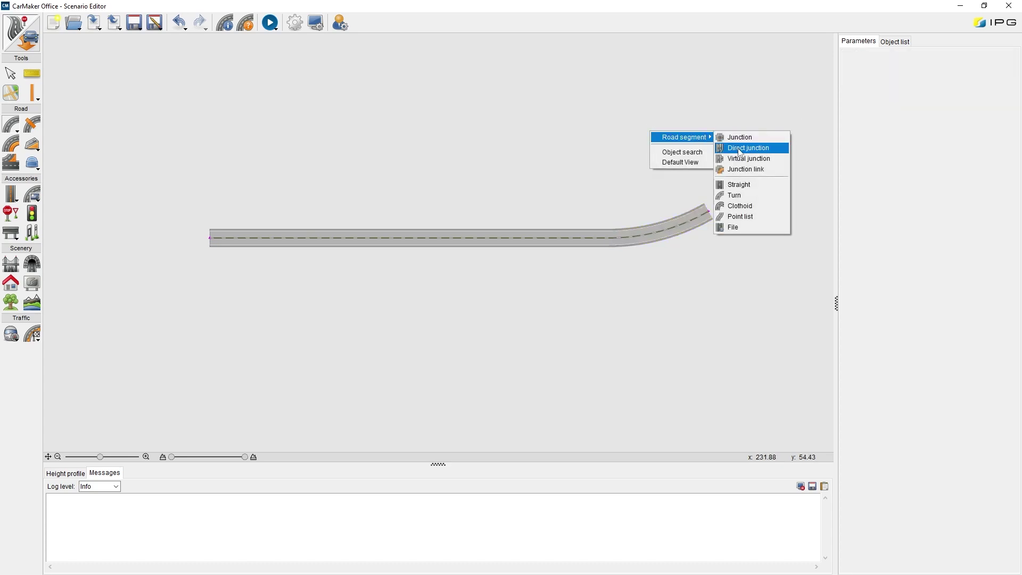
{"action": "left_click", "coordinate": [748, 183]}
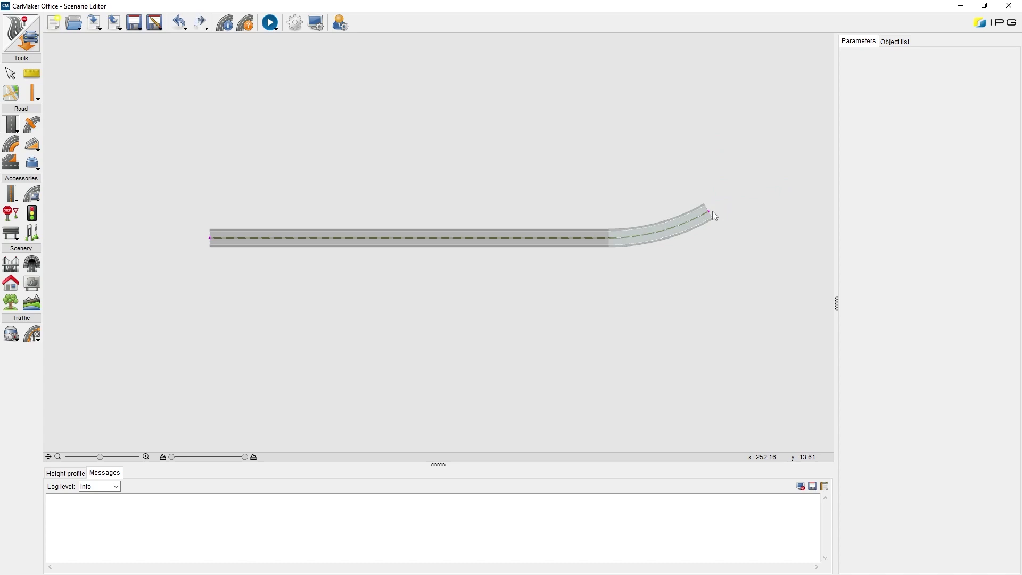
{"action": "left_click", "coordinate": [707, 210]}
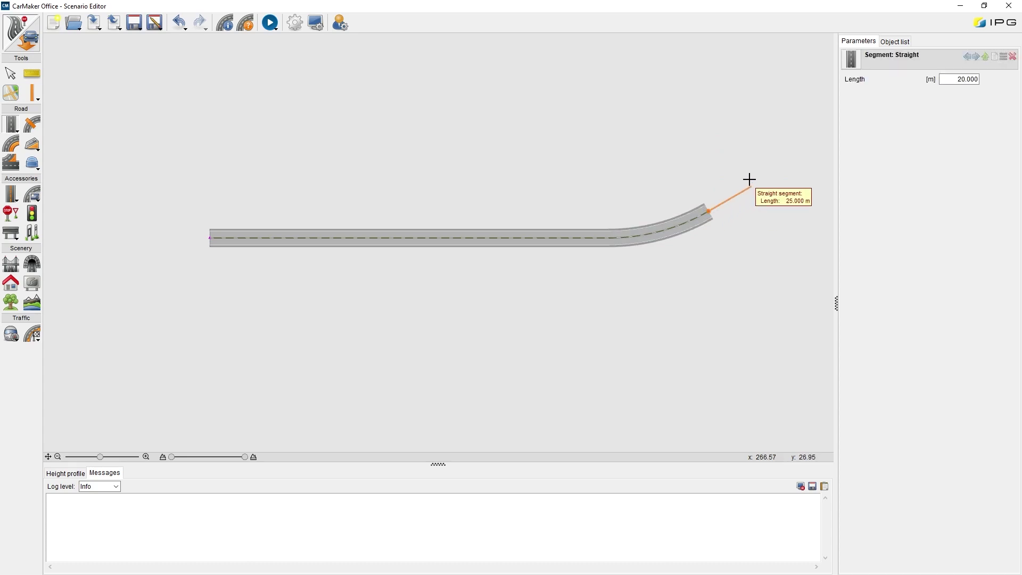
{"action": "left_click", "coordinate": [829, 134]}
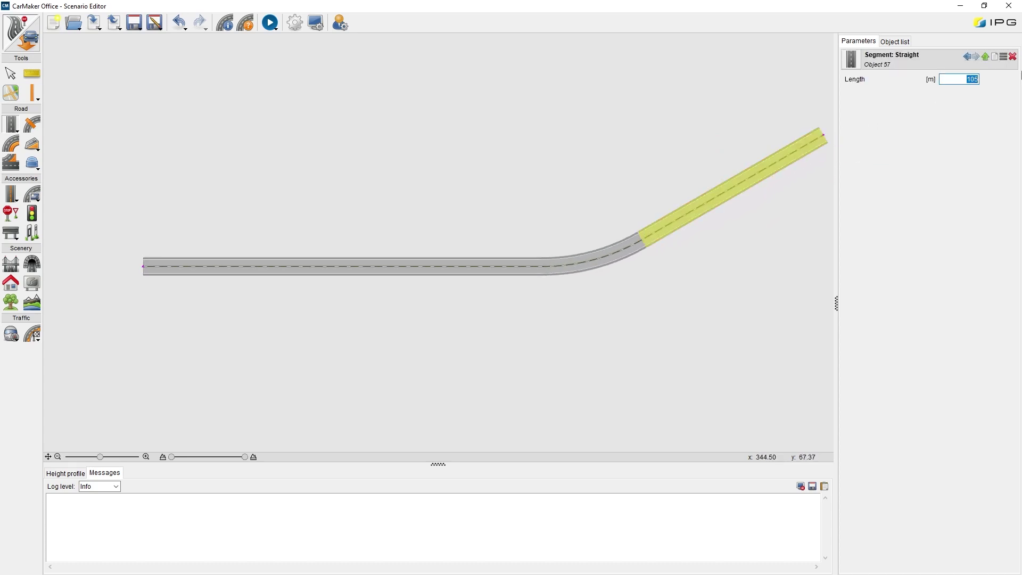
{"action": "type", "text": "300"}
{"action": "key", "text": "Return"}
{"action": "left_click", "coordinate": [49, 457]}
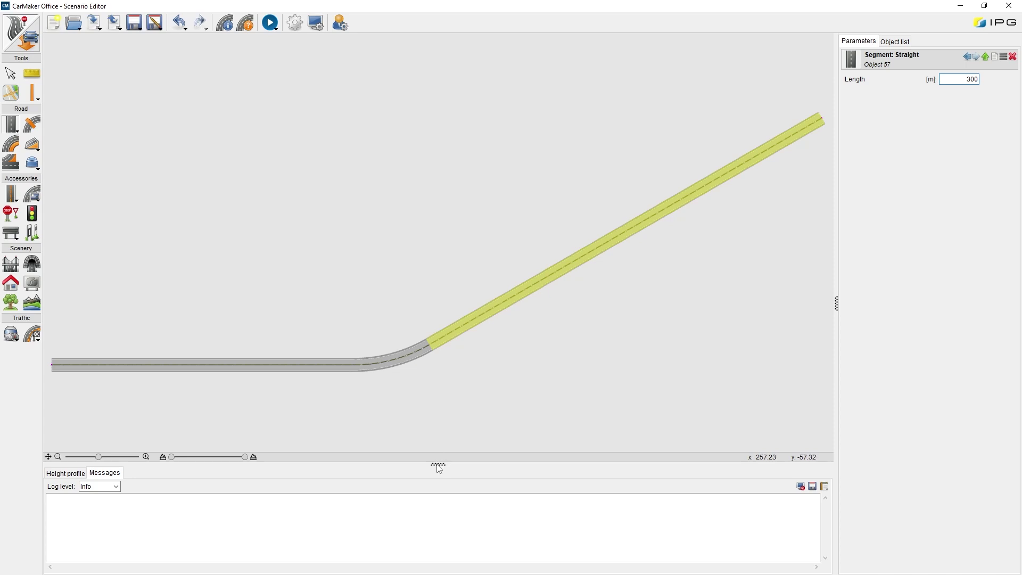
{"action": "left_click_drag", "start_coordinate": [438, 467], "coordinate": [445, 557]}
Draw a second, separate straight road on the canvas.
{"action": "scroll", "coordinate": [179, 226], "scroll_direction": "down", "scroll_amount": 5}
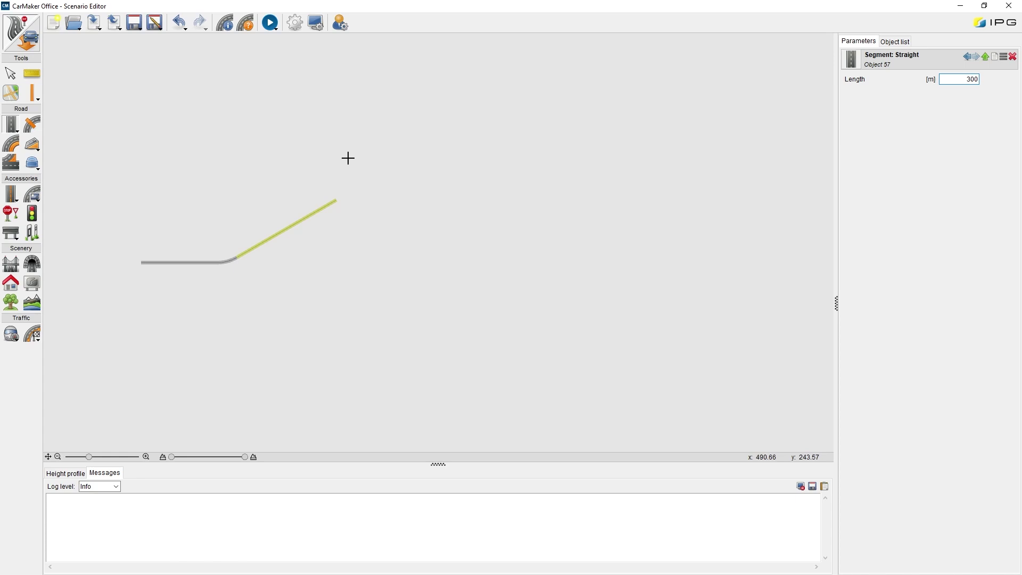
{"action": "scroll", "coordinate": [351, 158], "scroll_direction": "up", "scroll_amount": 3}
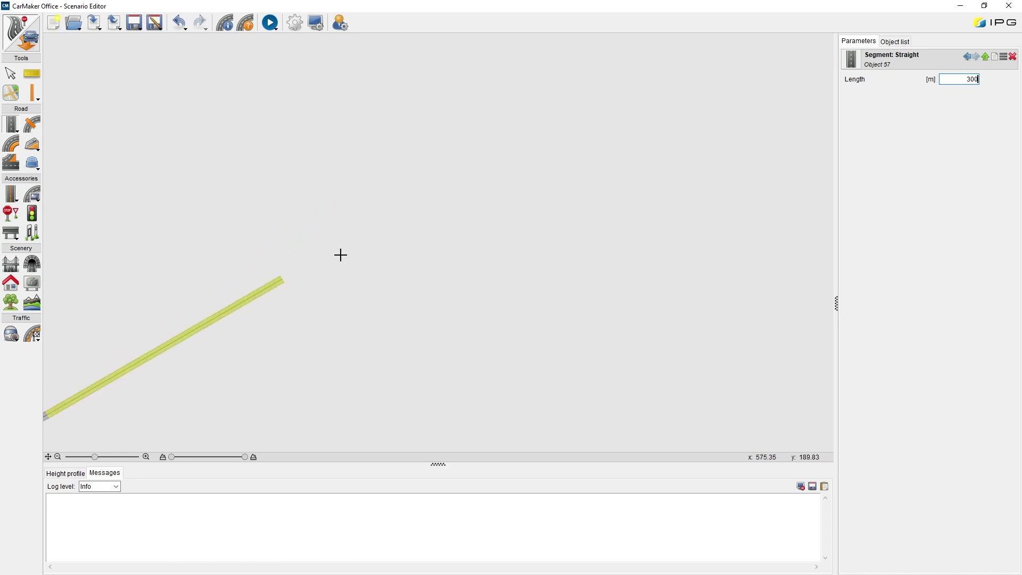
{"action": "left_click", "coordinate": [354, 243]}
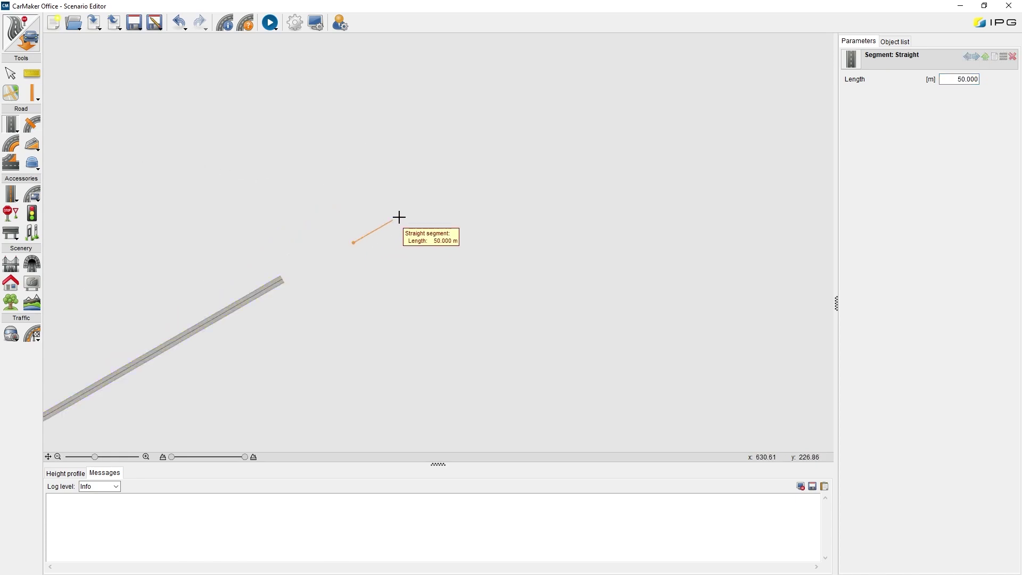
{"action": "left_click", "coordinate": [597, 101]}
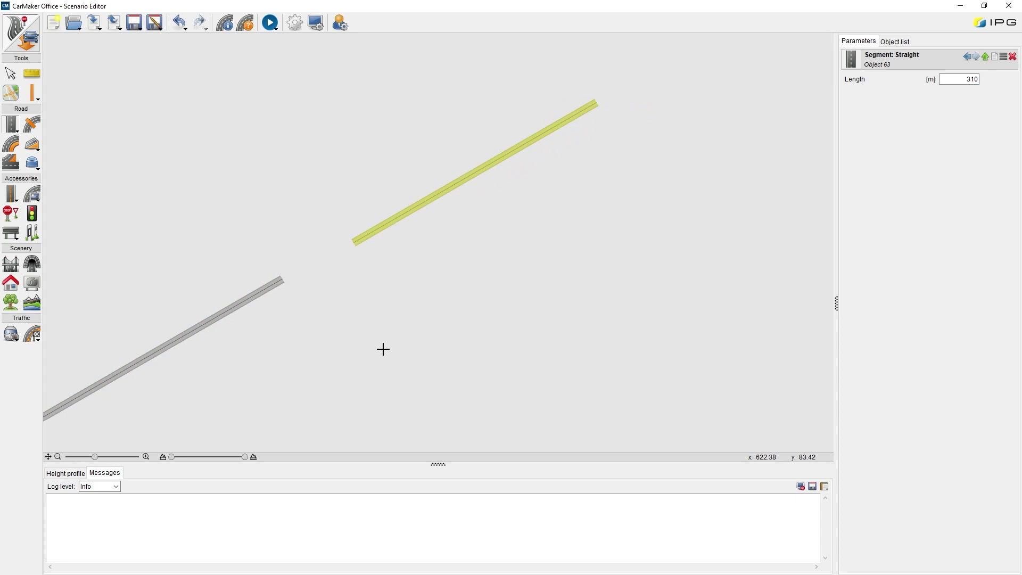
Build a five-point winding point-list road below the straight roads, setting its end direction.
{"action": "right_click", "coordinate": [344, 291]}
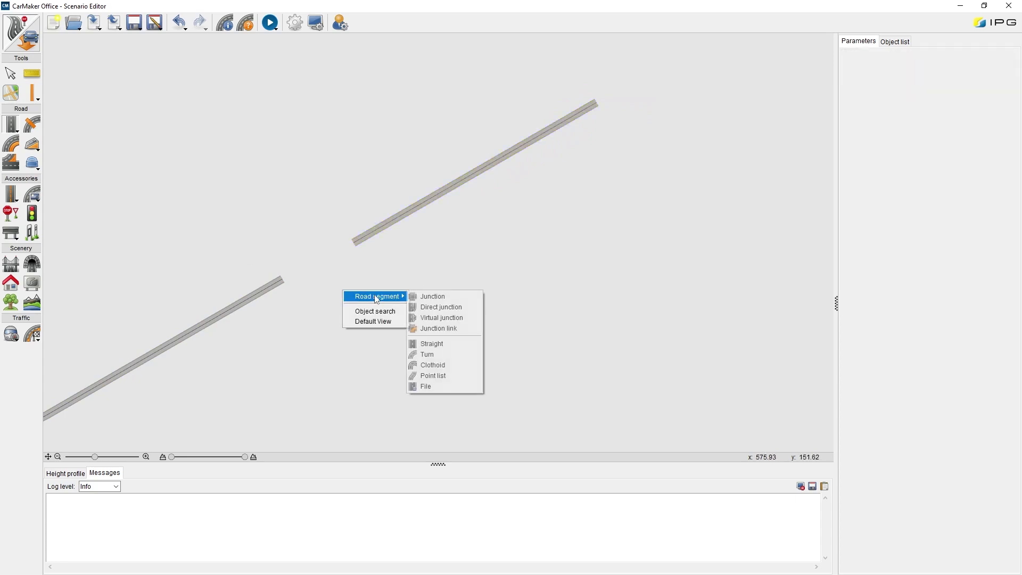
{"action": "mouse_move", "coordinate": [377, 296]}
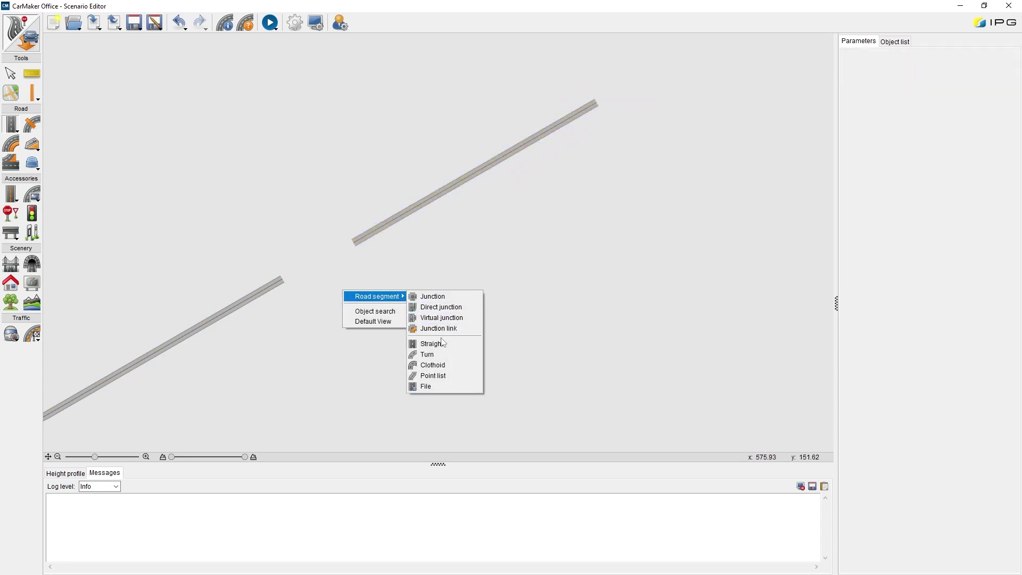
{"action": "left_click", "coordinate": [429, 375]}
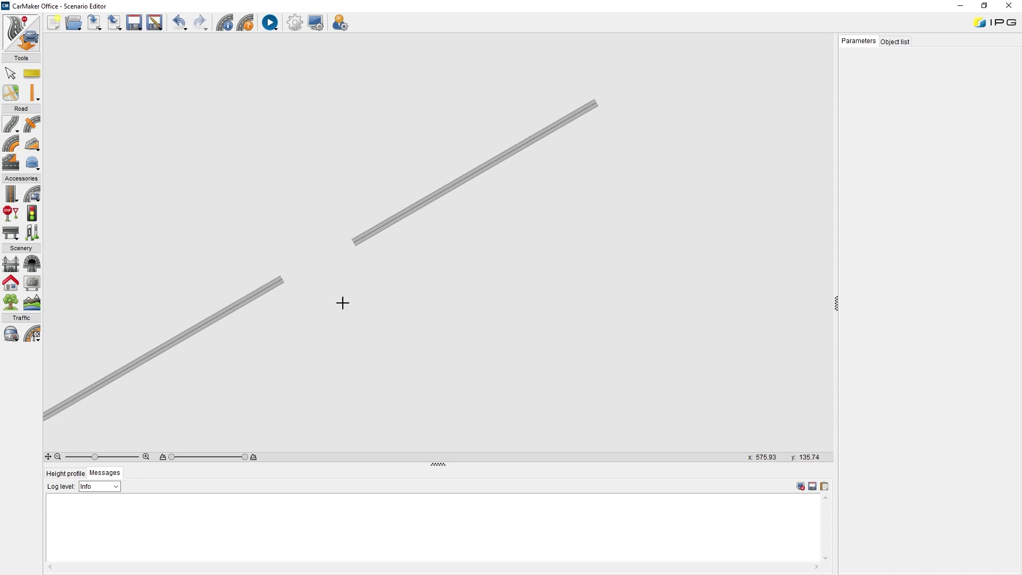
{"action": "left_click", "coordinate": [344, 302]}
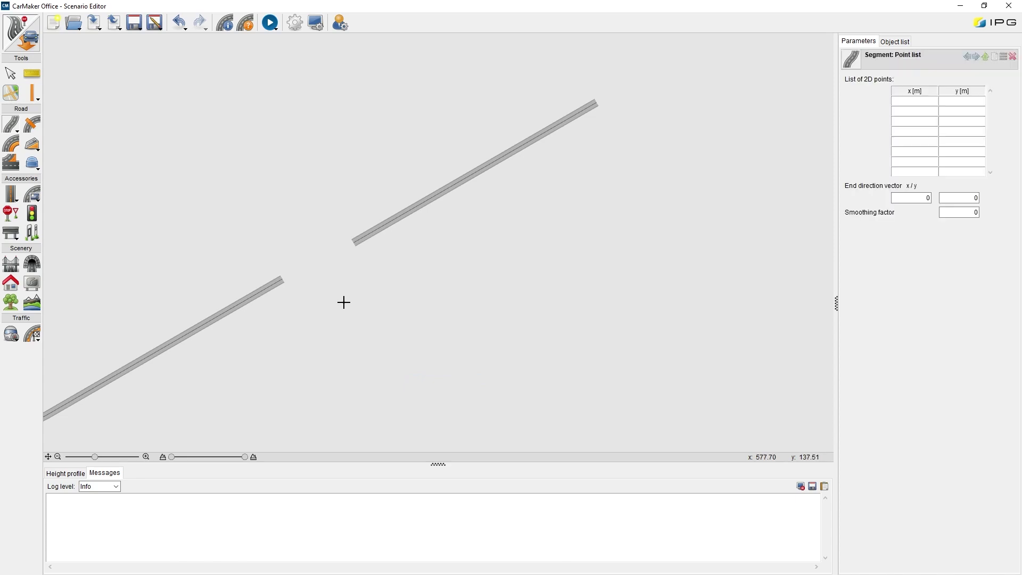
{"action": "left_click", "coordinate": [370, 339]}
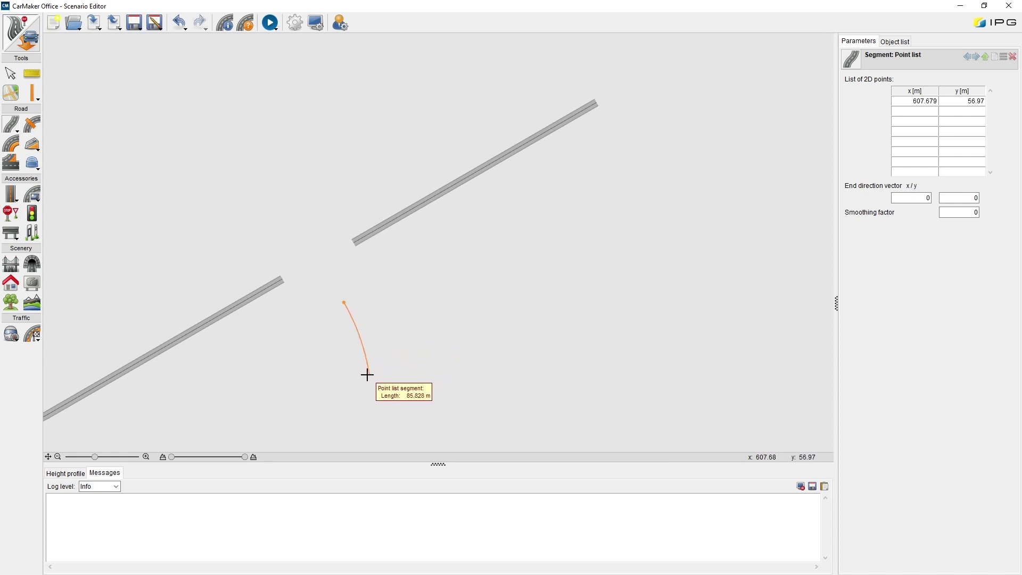
{"action": "left_click", "coordinate": [357, 374]}
{"action": "left_click", "coordinate": [490, 398]}
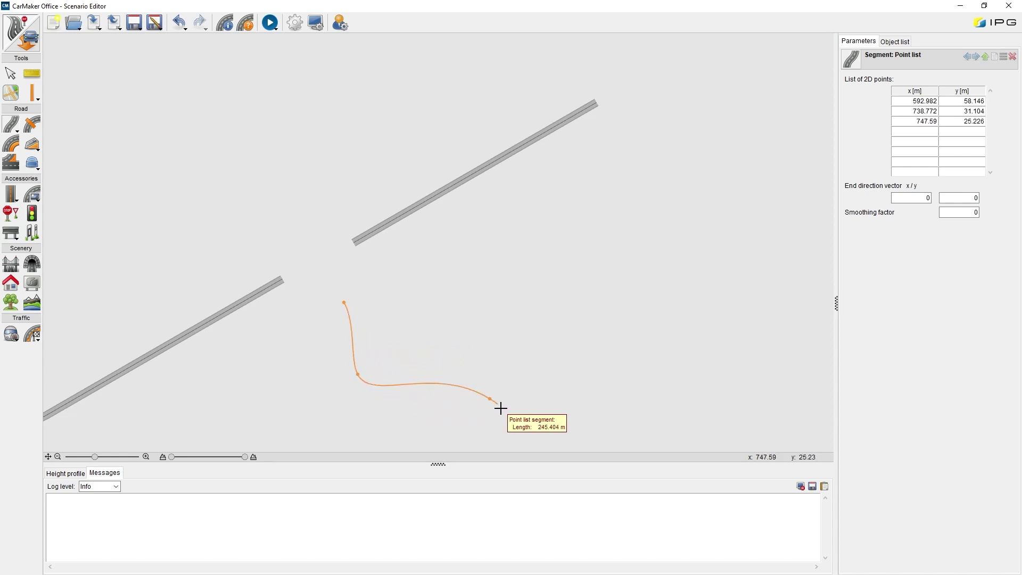
{"action": "left_click", "coordinate": [500, 439]}
{"action": "left_click", "coordinate": [585, 429]}
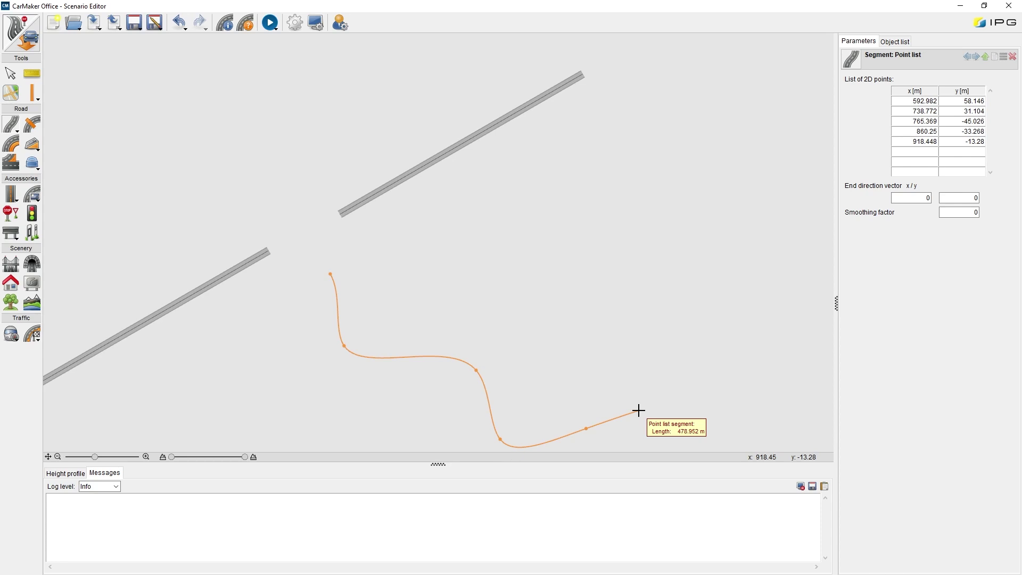
{"action": "double_click", "coordinate": [638, 410]}
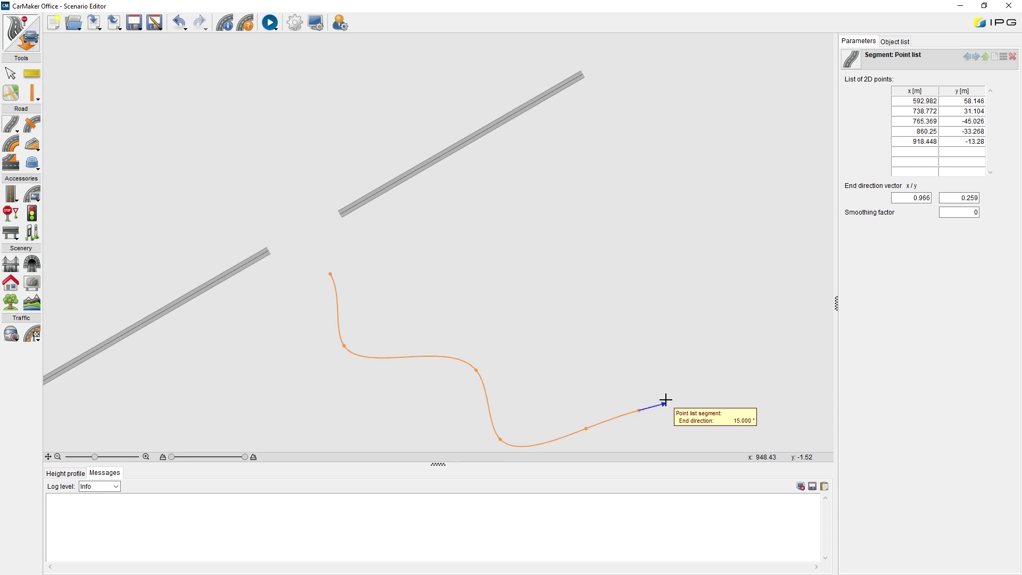
{"action": "left_click", "coordinate": [670, 394]}
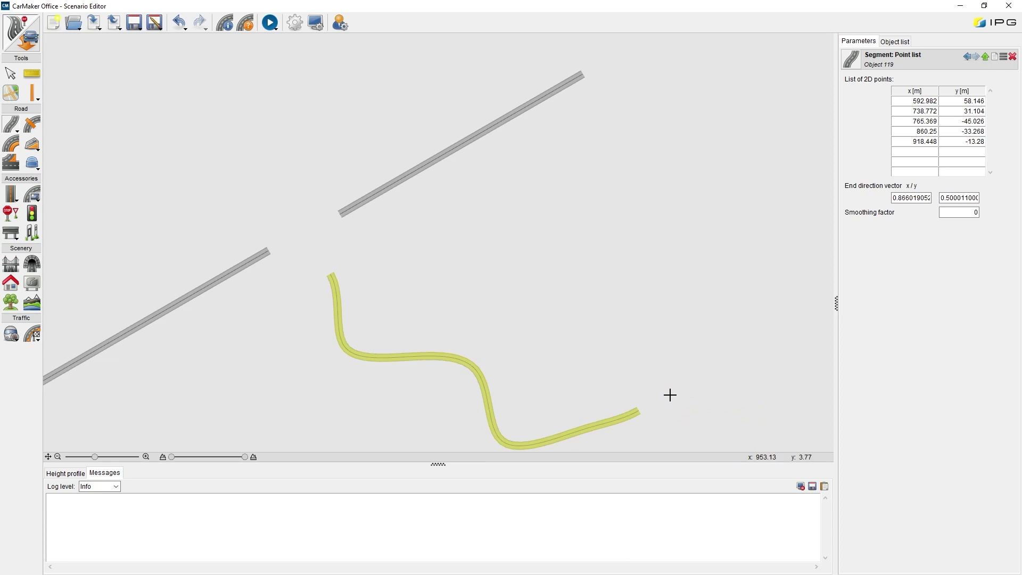
Create a junction linking the left road end, upper road end and winding road end.
{"action": "right_click", "coordinate": [433, 249]}
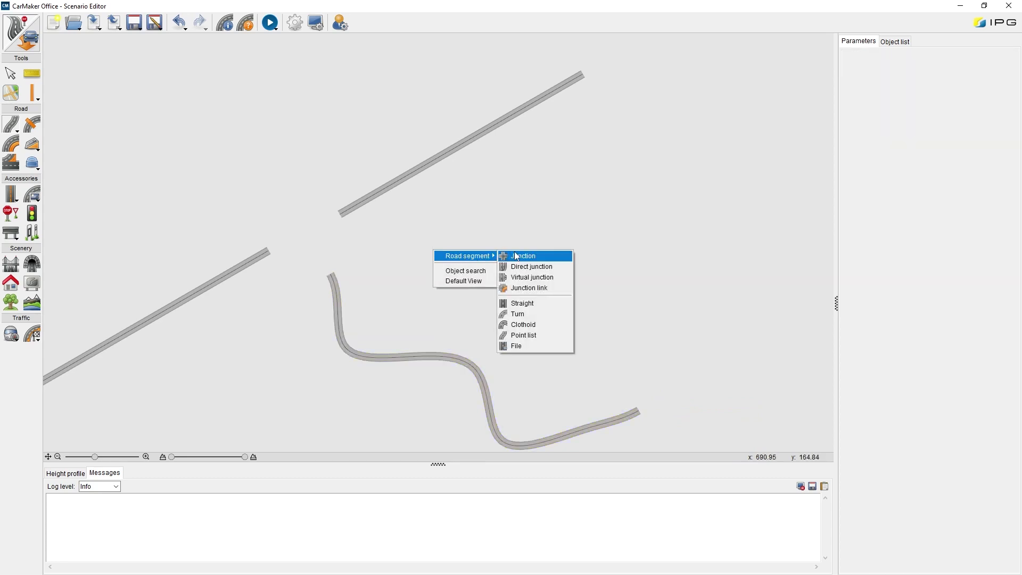
{"action": "left_click", "coordinate": [514, 255]}
{"action": "scroll", "coordinate": [351, 250], "scroll_direction": "up", "scroll_amount": 3}
{"action": "left_click_drag", "start_coordinate": [221, 247], "coordinate": [458, 228]}
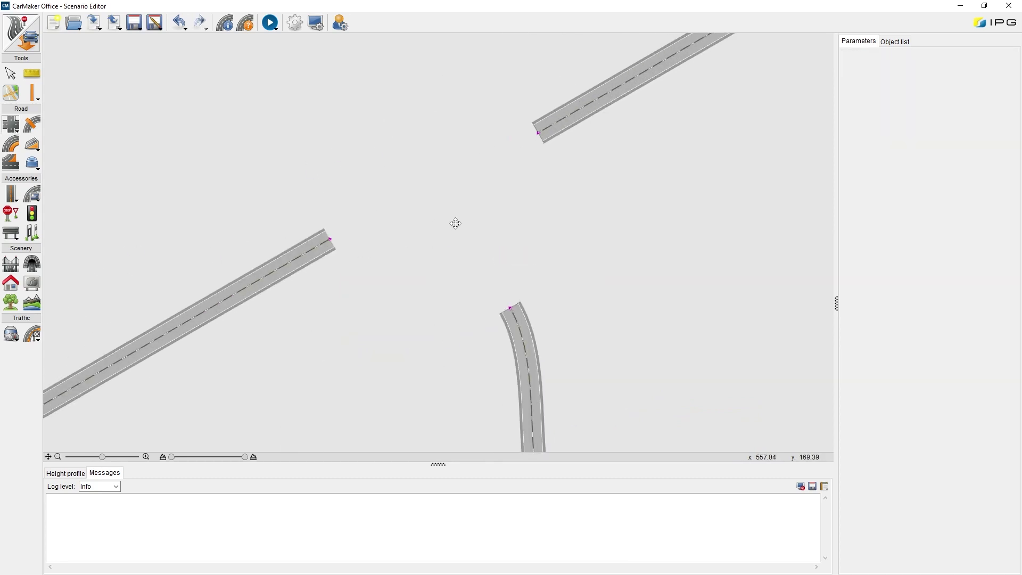
{"action": "left_click", "coordinate": [331, 239]}
{"action": "left_click", "coordinate": [538, 132]}
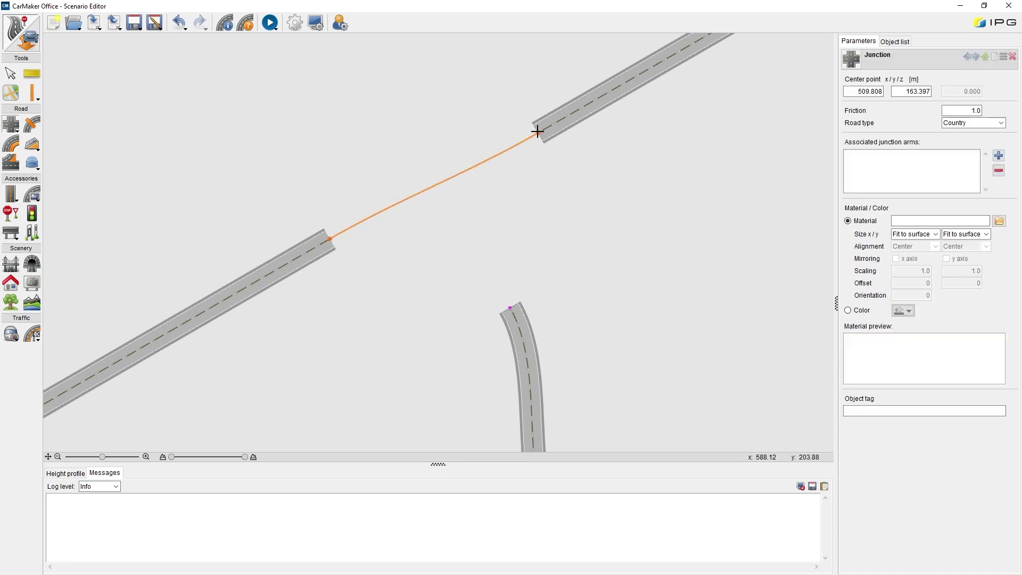
{"action": "left_click", "coordinate": [509, 307]}
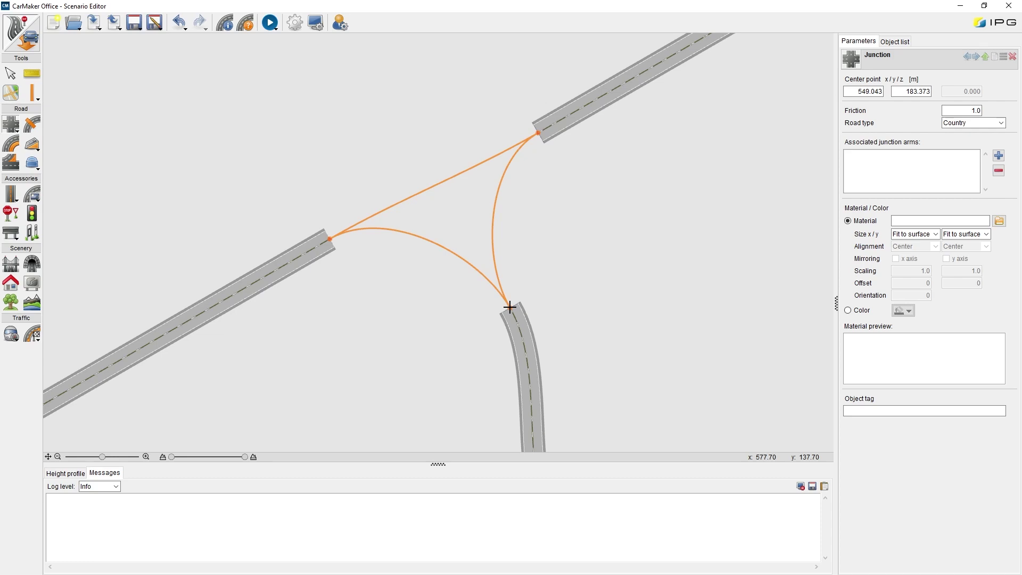
{"action": "double_click", "coordinate": [510, 307]}
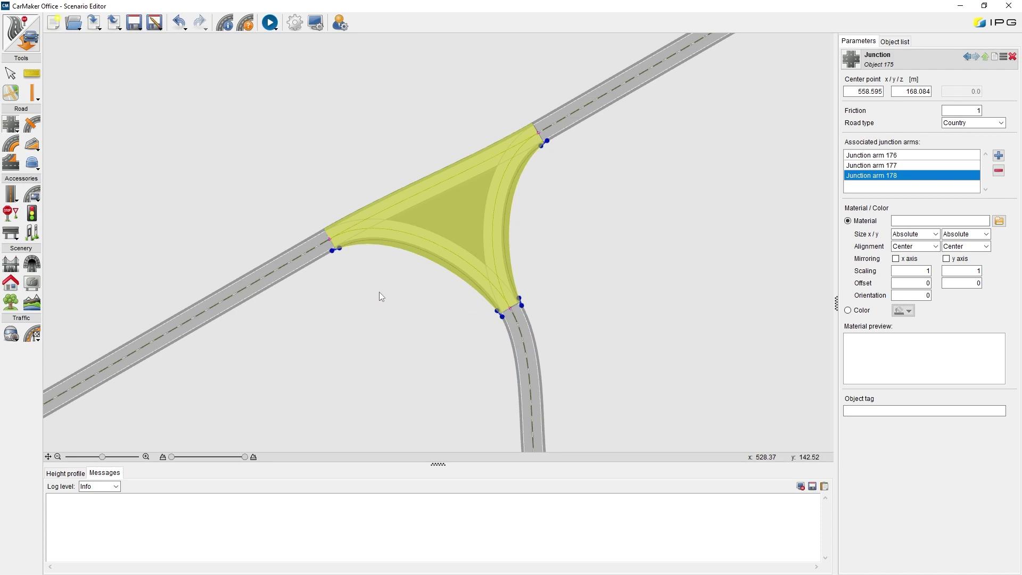
{"action": "scroll", "coordinate": [375, 288], "scroll_direction": "up", "scroll_amount": 3}
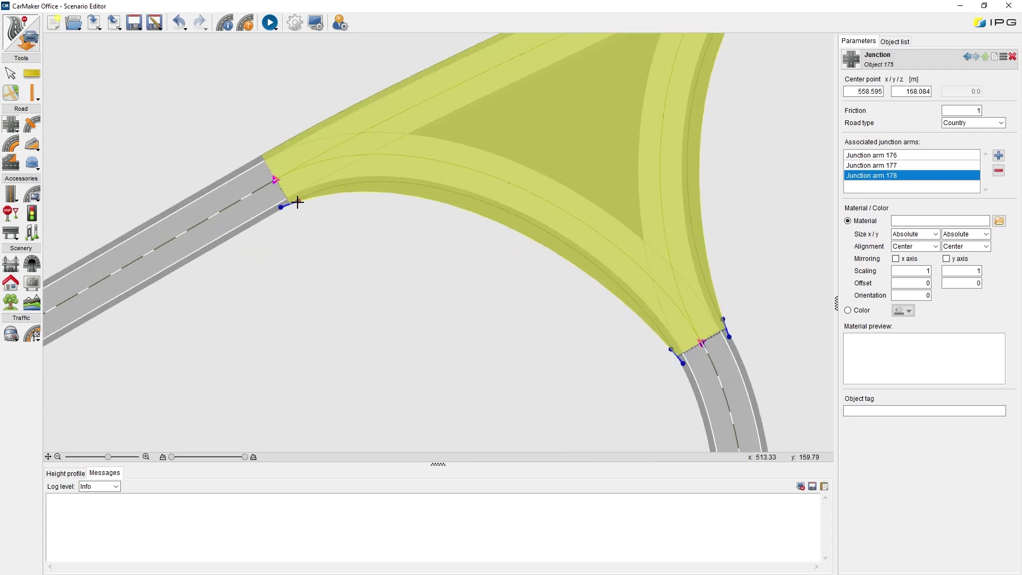
Adjust junction arm 178's handle and set its left-boundary start and end angles to 0.
{"action": "left_click_drag", "start_coordinate": [296, 203], "coordinate": [306, 200]}
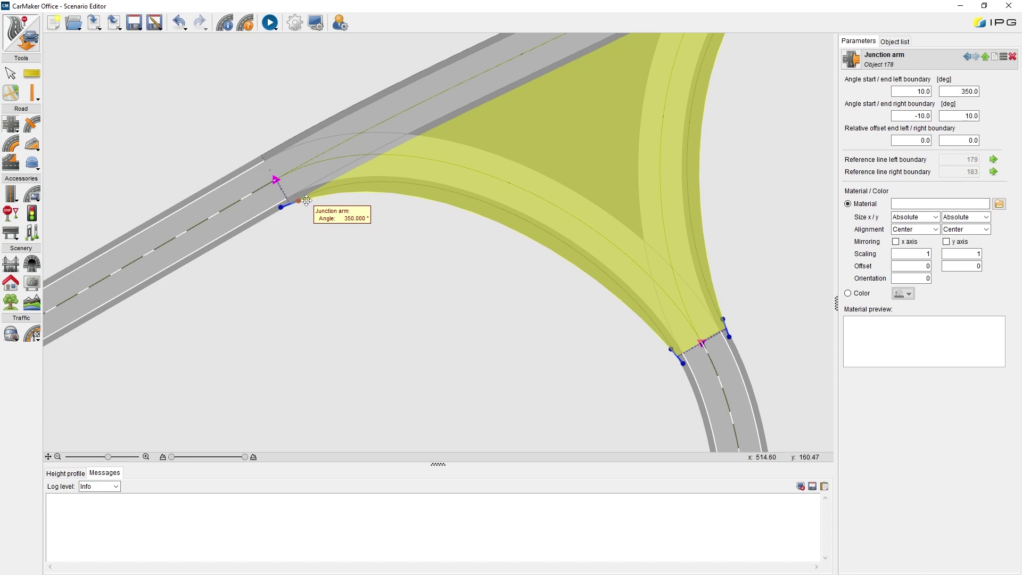
{"action": "left_click_drag", "start_coordinate": [306, 200], "coordinate": [313, 196]}
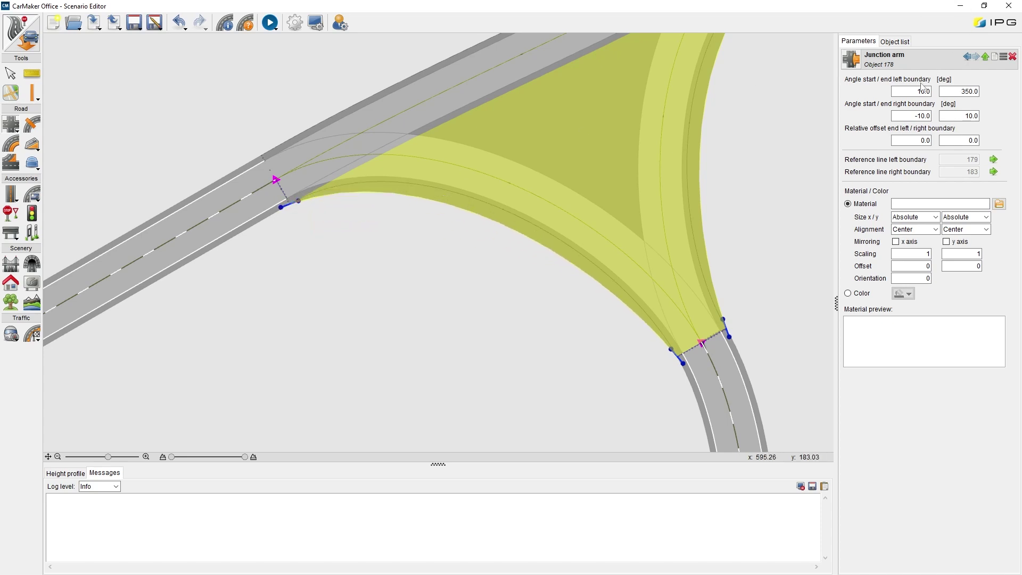
{"action": "double_click", "coordinate": [923, 91]}
{"action": "type", "text": "0"}
{"action": "key", "text": "Return"}
{"action": "double_click", "coordinate": [942, 91]}
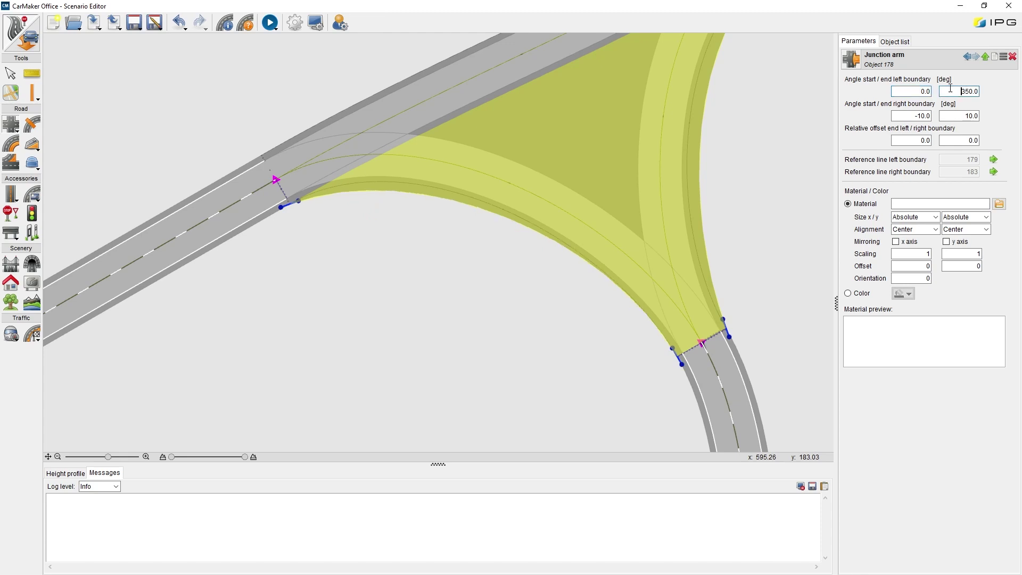
{"action": "type", "text": "0"}
{"action": "key", "text": "Return"}
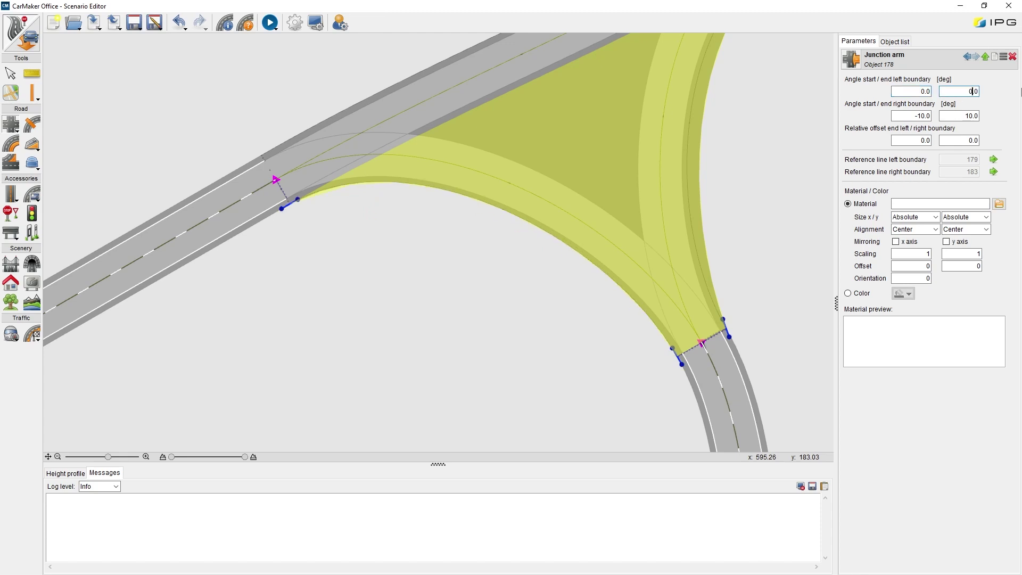
Set the arm's right-boundary end and start angles to 0.
{"action": "double_click", "coordinate": [962, 116]}
{"action": "type", "text": "0"}
{"action": "key", "text": "Return"}
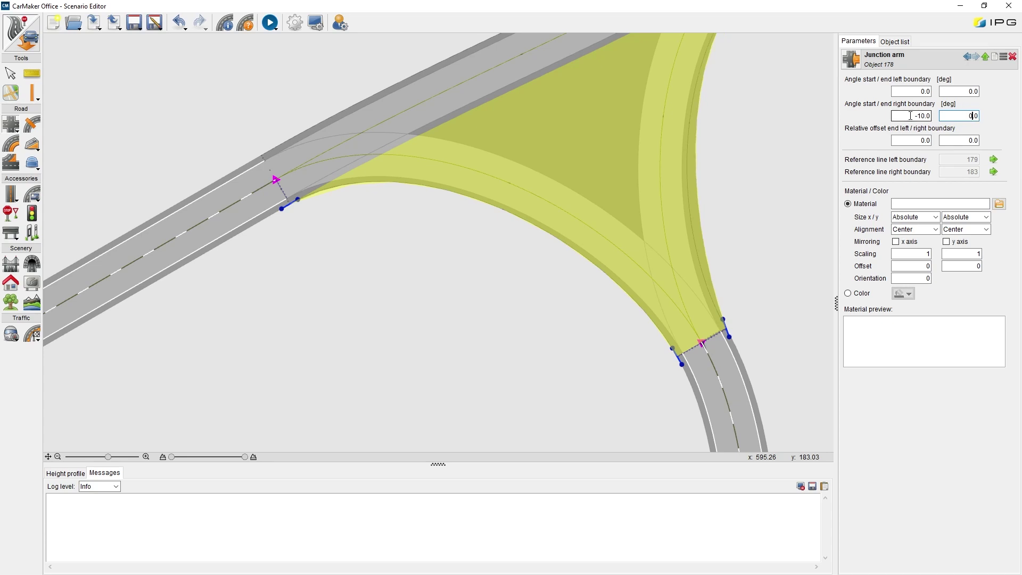
{"action": "double_click", "coordinate": [921, 116]}
{"action": "type", "text": "0"}
{"action": "key", "text": "Return"}
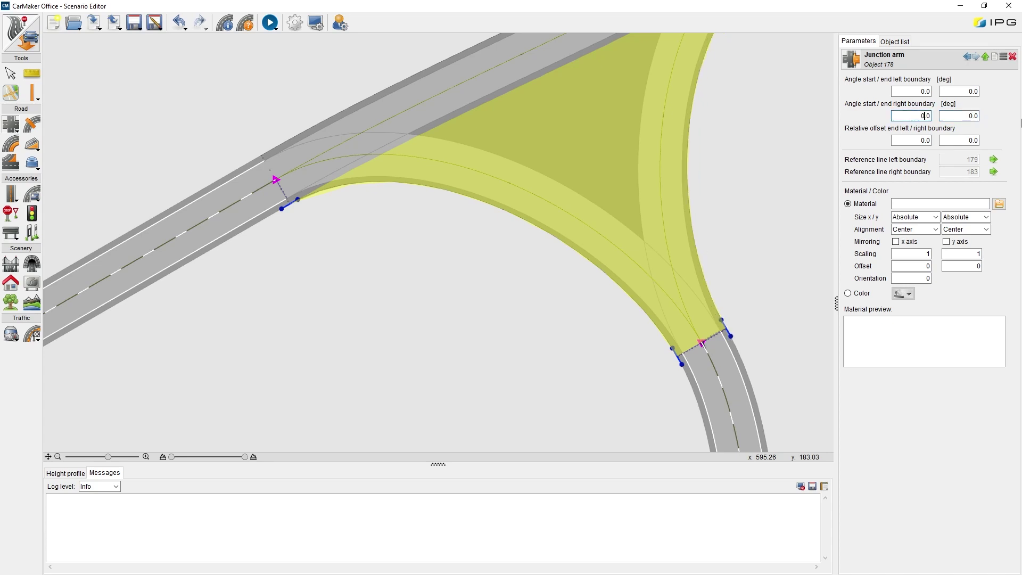
Fit the view, save the network as MyRoute_draft.rd5, then reload that road file.
{"action": "left_click", "coordinate": [48, 456]}
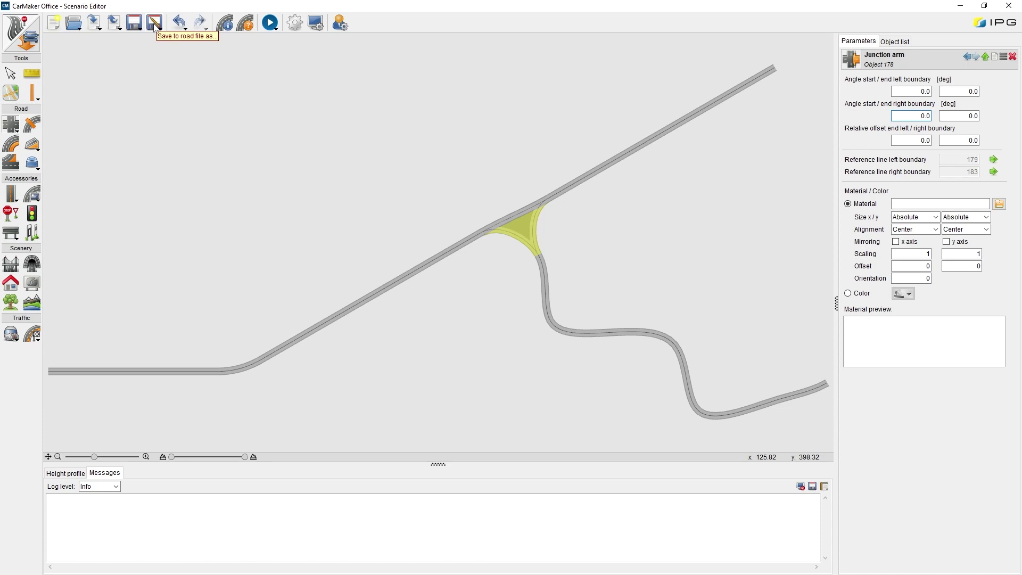
{"action": "left_click", "coordinate": [155, 25]}
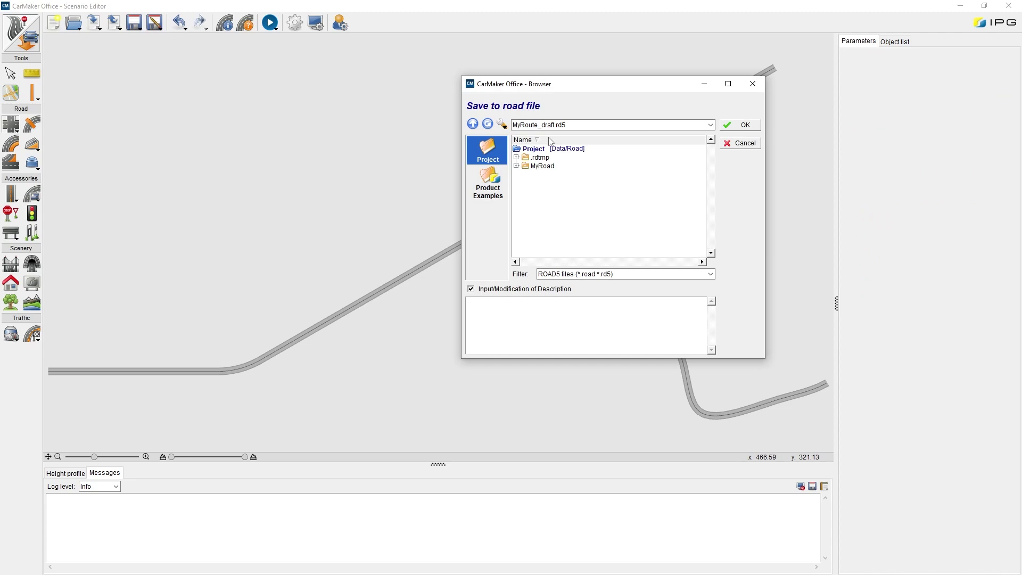
{"action": "left_click", "coordinate": [727, 123]}
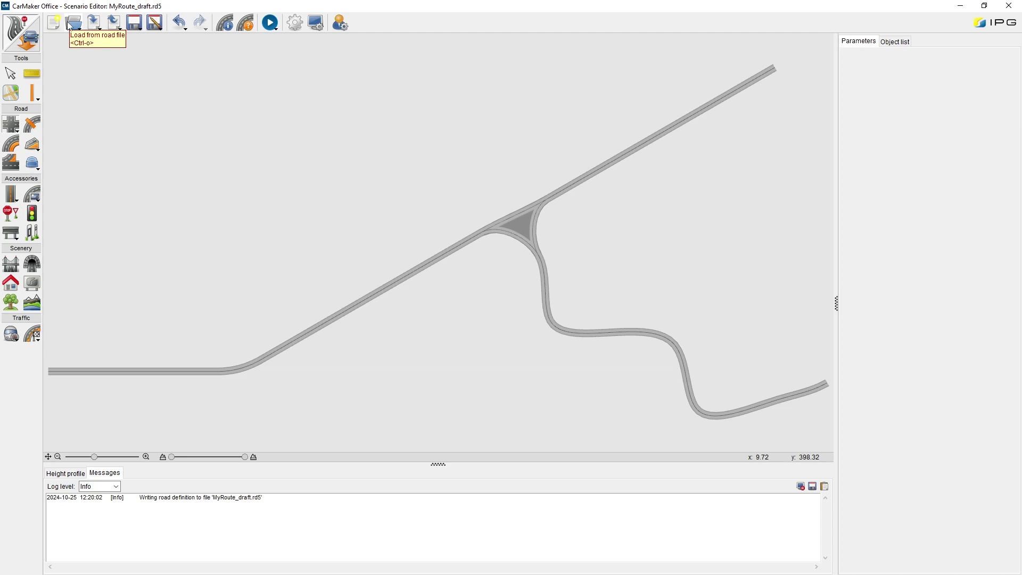
{"action": "left_click", "coordinate": [73, 23]}
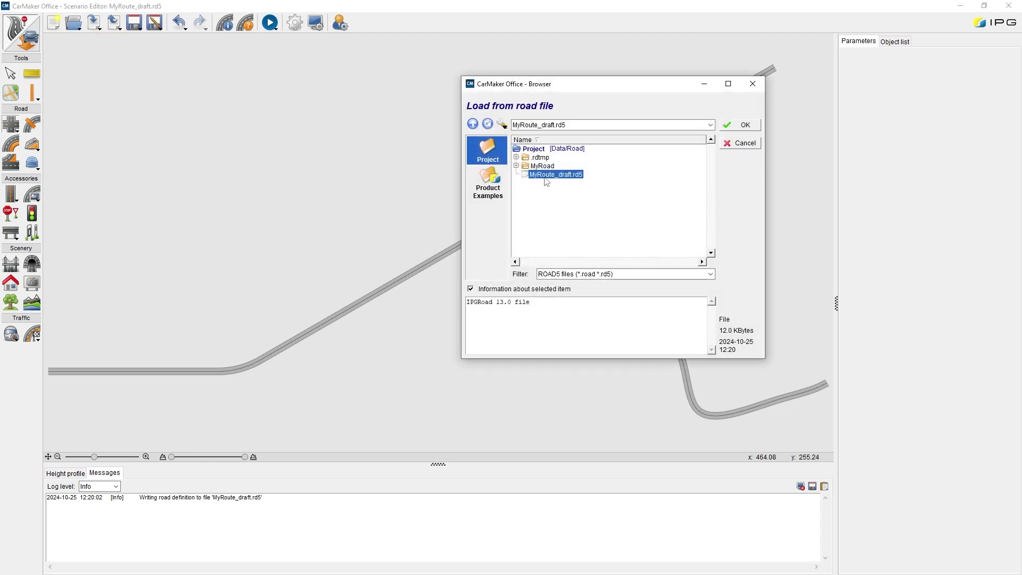
{"action": "left_click", "coordinate": [731, 124]}
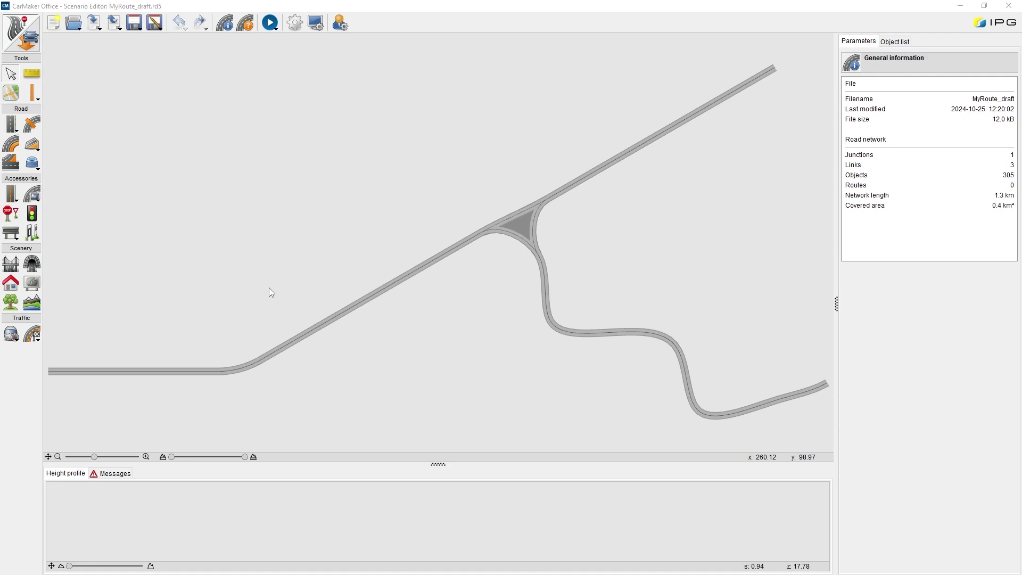
In the Object list, select and expand Link 0, then select its Lane section 0.
{"action": "left_click", "coordinate": [895, 42]}
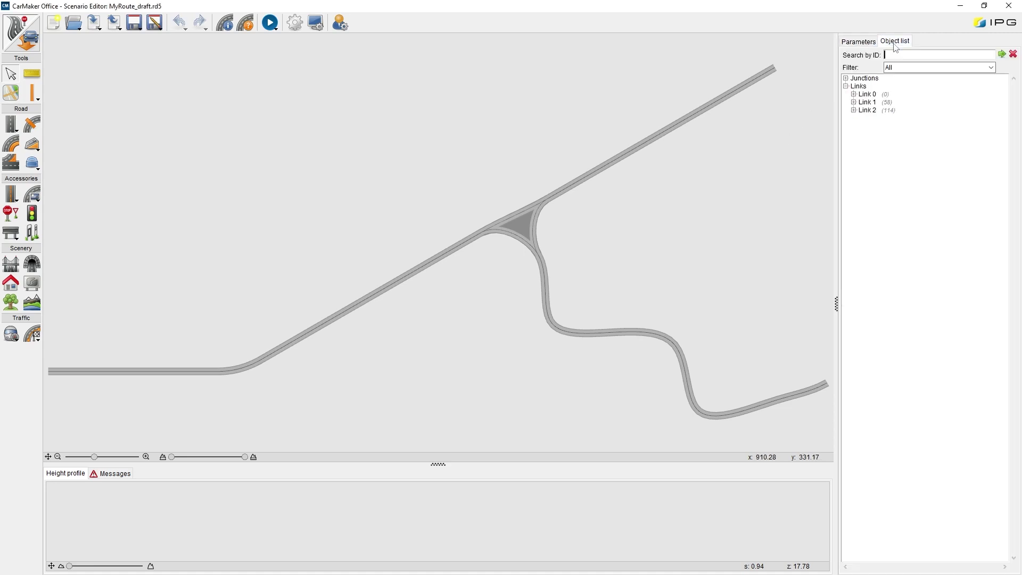
{"action": "left_click", "coordinate": [869, 94]}
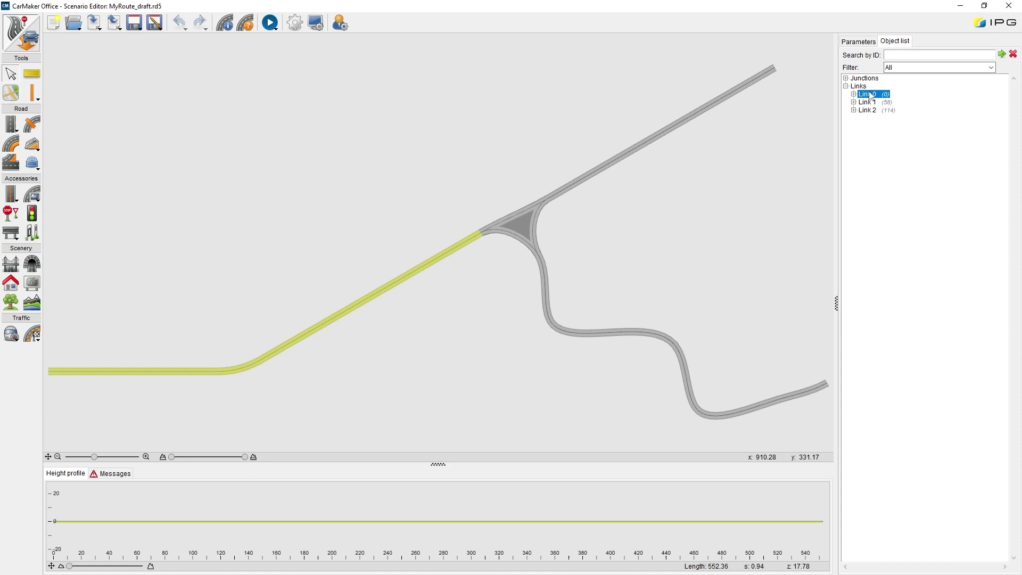
{"action": "left_click", "coordinate": [853, 94]}
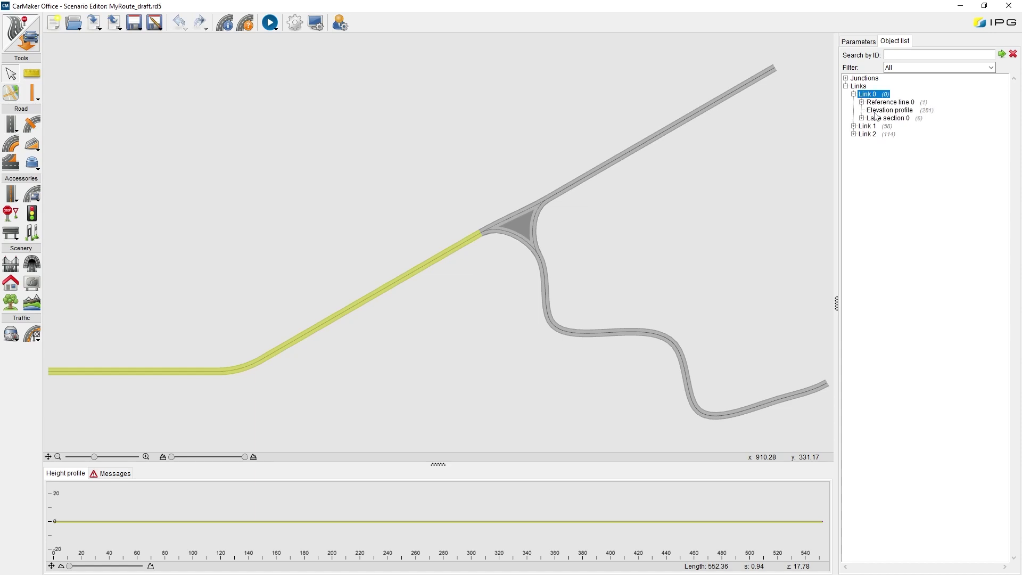
{"action": "left_click", "coordinate": [881, 118]}
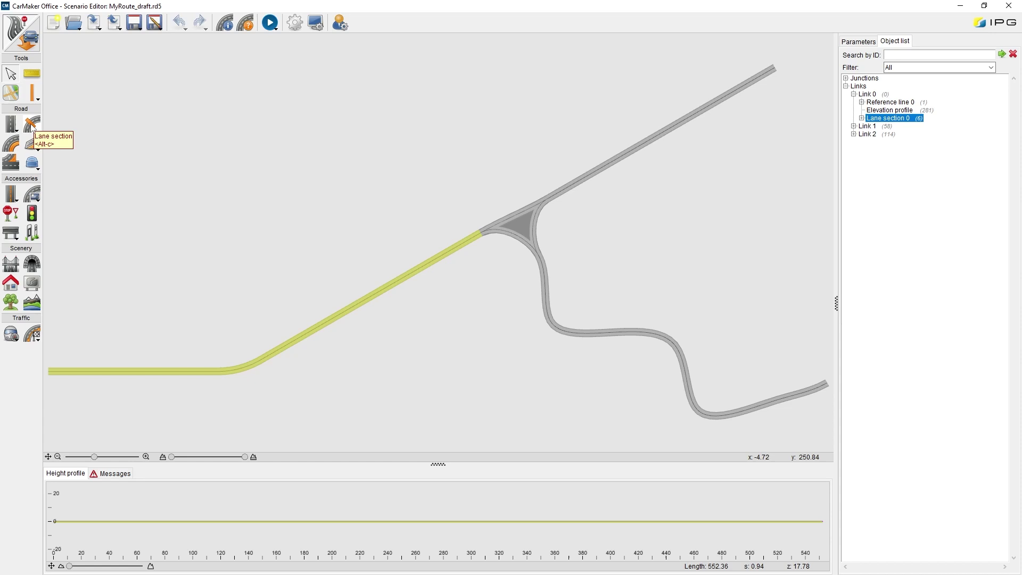
Split Link 0's diagonal road at two points into three lane sections, then select Lane section 1.
{"action": "left_click", "coordinate": [31, 125]}
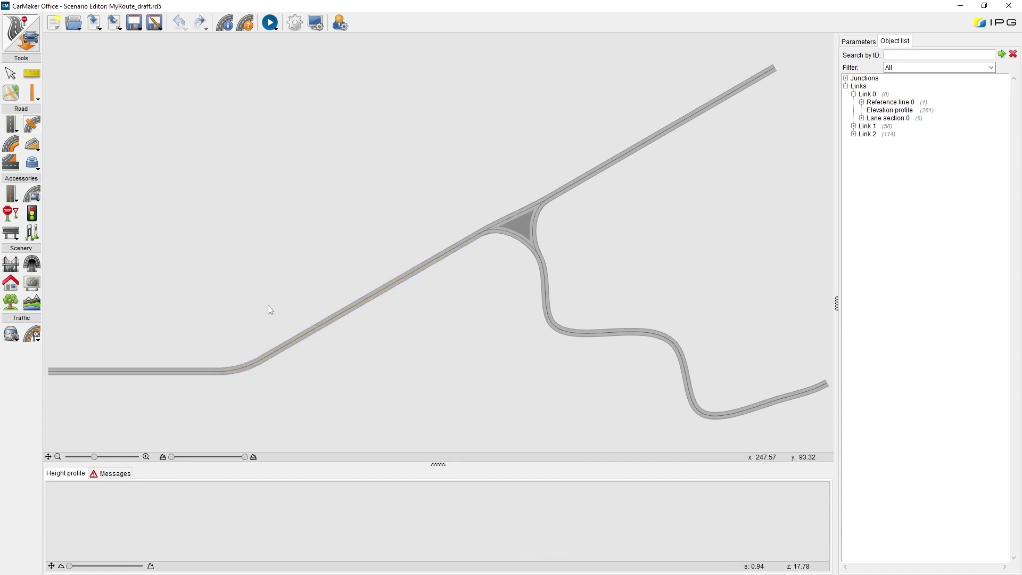
{"action": "scroll", "coordinate": [315, 358], "scroll_direction": "up", "scroll_amount": 3}
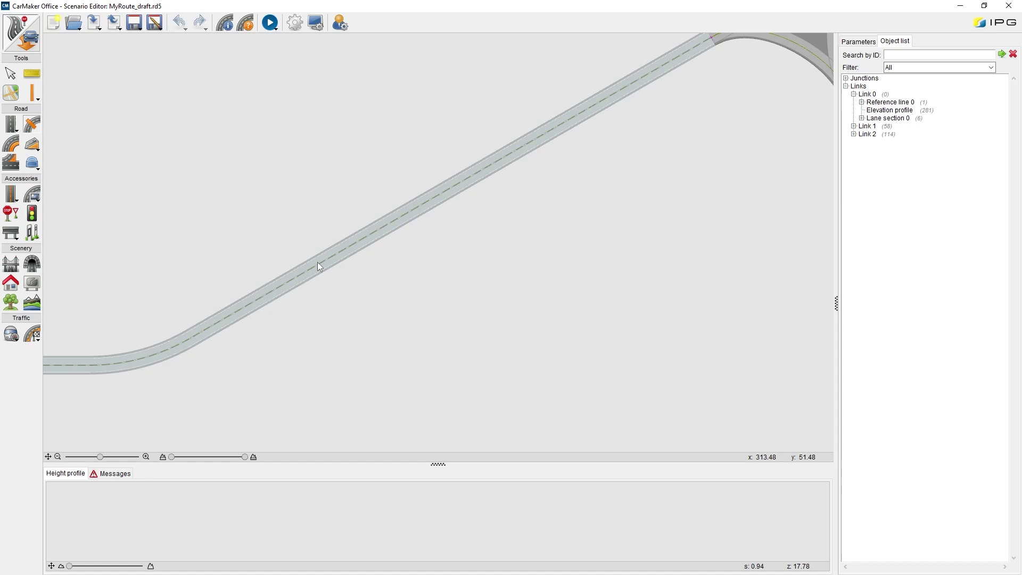
{"action": "left_click", "coordinate": [334, 257]}
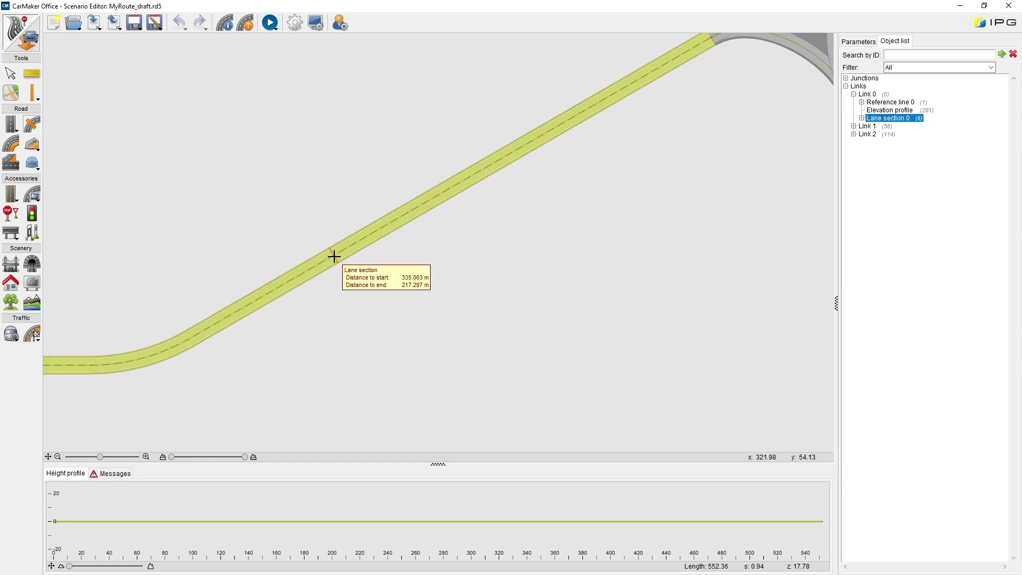
{"action": "left_click", "coordinate": [334, 257]}
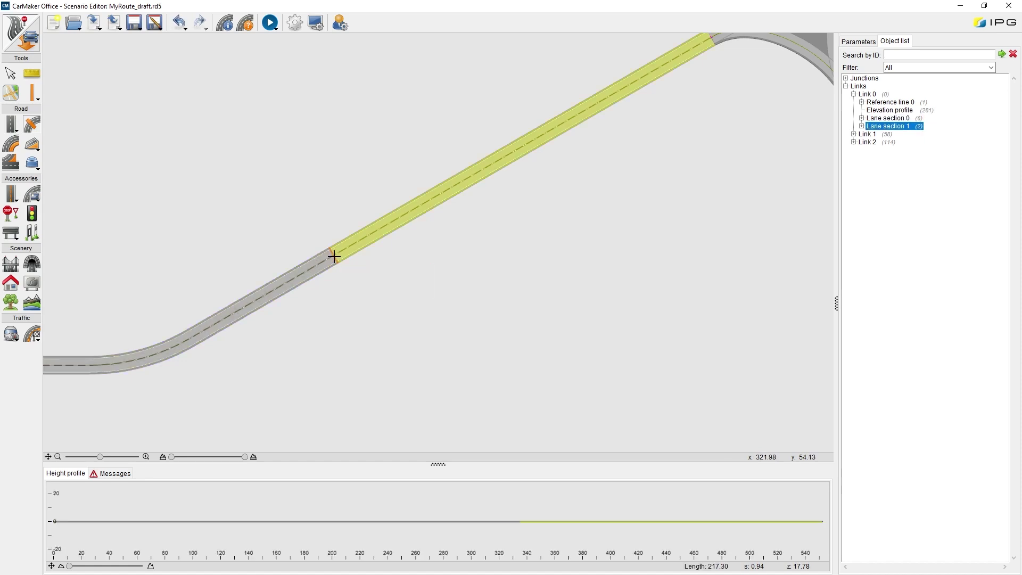
{"action": "left_click", "coordinate": [500, 162]}
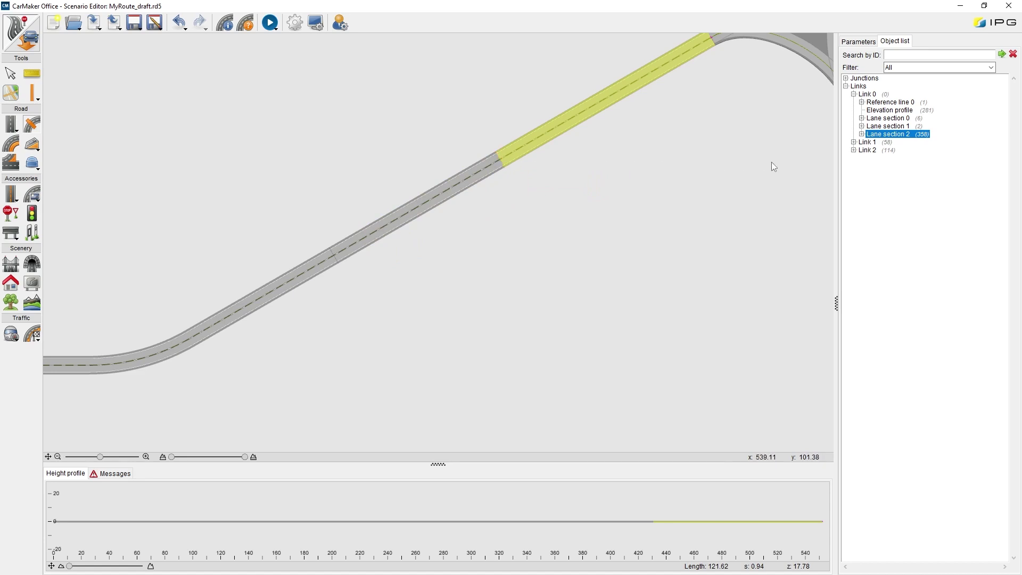
{"action": "left_click", "coordinate": [889, 126]}
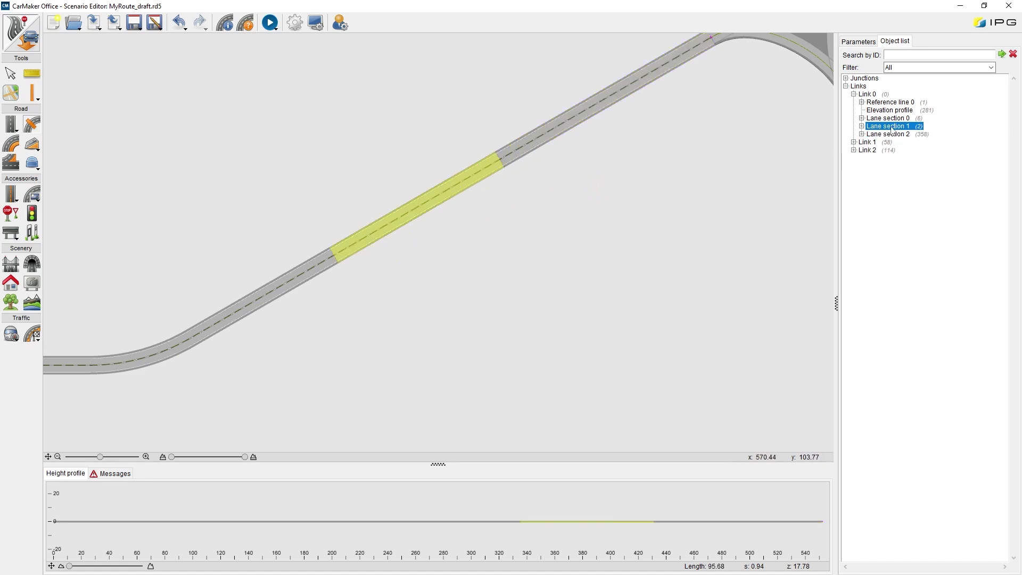
{"action": "left_click", "coordinate": [889, 134]}
{"action": "left_click", "coordinate": [887, 126]}
Set Lane section 1's start offset to 300 m.
{"action": "left_click", "coordinate": [859, 43]}
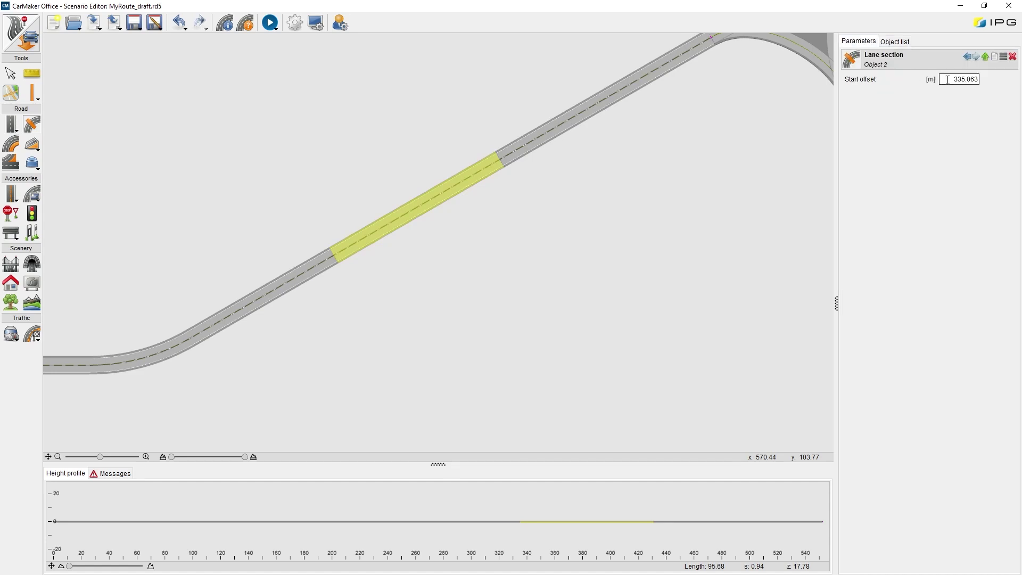
{"action": "left_click_drag", "start_coordinate": [941, 78], "coordinate": [979, 79]}
{"action": "type", "text": "300"}
{"action": "key", "text": "Return"}
Move the upper lane section's start offset to 360 m.
{"action": "left_click", "coordinate": [888, 134]}
{"action": "left_click", "coordinate": [858, 41]}
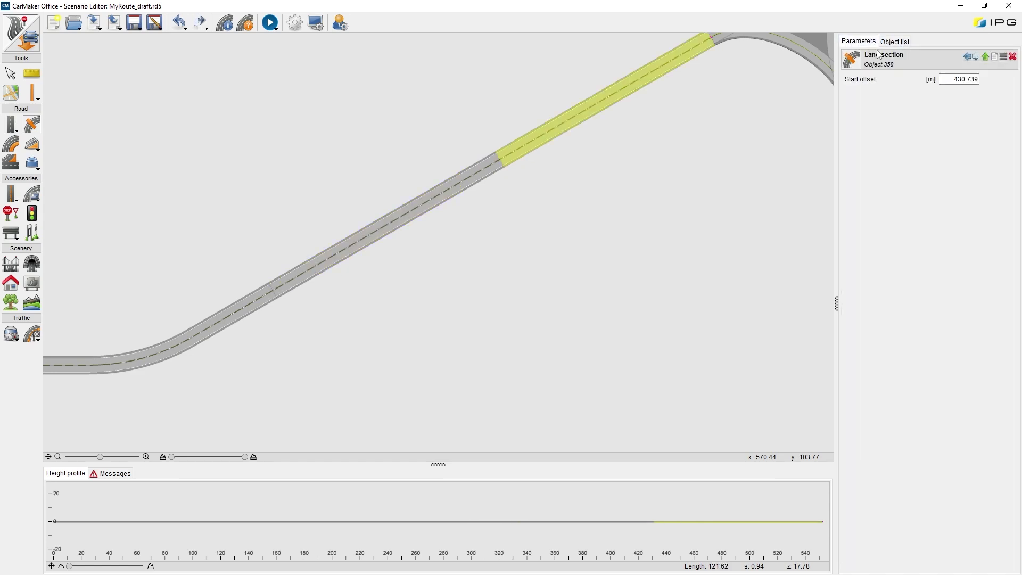
{"action": "left_click_drag", "start_coordinate": [952, 82], "coordinate": [1021, 85]}
{"action": "type", "text": "360"}
{"action": "key", "text": "Return"}
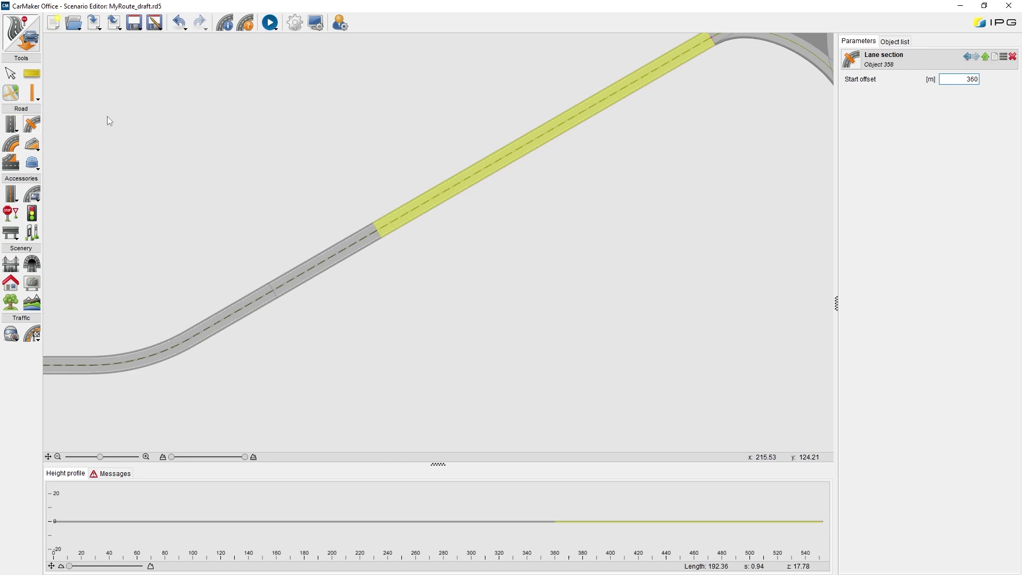
Select Lane section 1 among the overlapping objects and zoom in on the 60 m middle section.
{"action": "left_click", "coordinate": [343, 239]}
{"action": "left_click", "coordinate": [345, 246]}
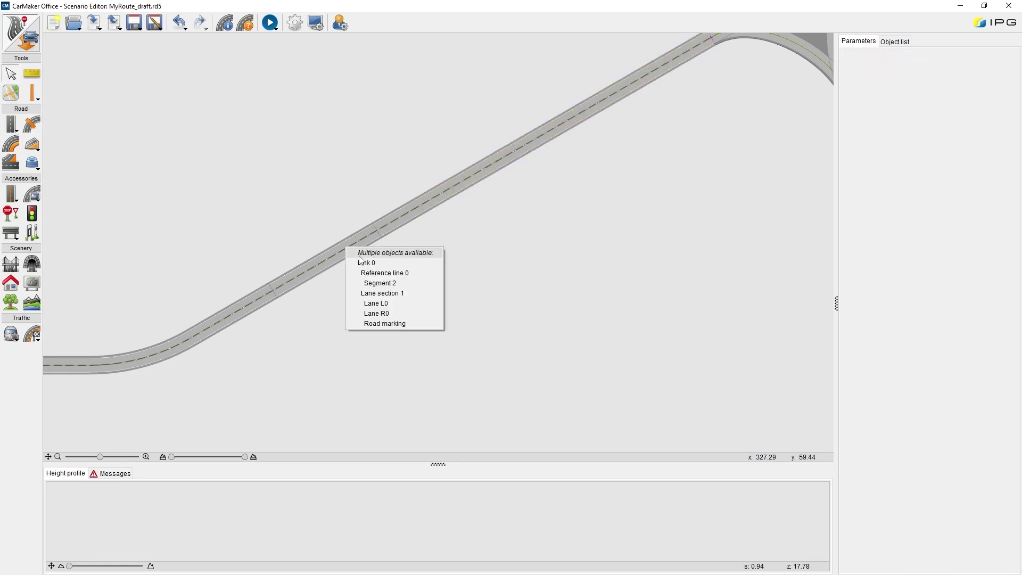
{"action": "left_click", "coordinate": [391, 293]}
{"action": "scroll", "coordinate": [384, 287], "scroll_direction": "up", "scroll_amount": 2}
{"action": "scroll", "coordinate": [384, 287], "scroll_direction": "up", "scroll_amount": 1}
{"action": "left_click_drag", "start_coordinate": [347, 279], "coordinate": [435, 282]}
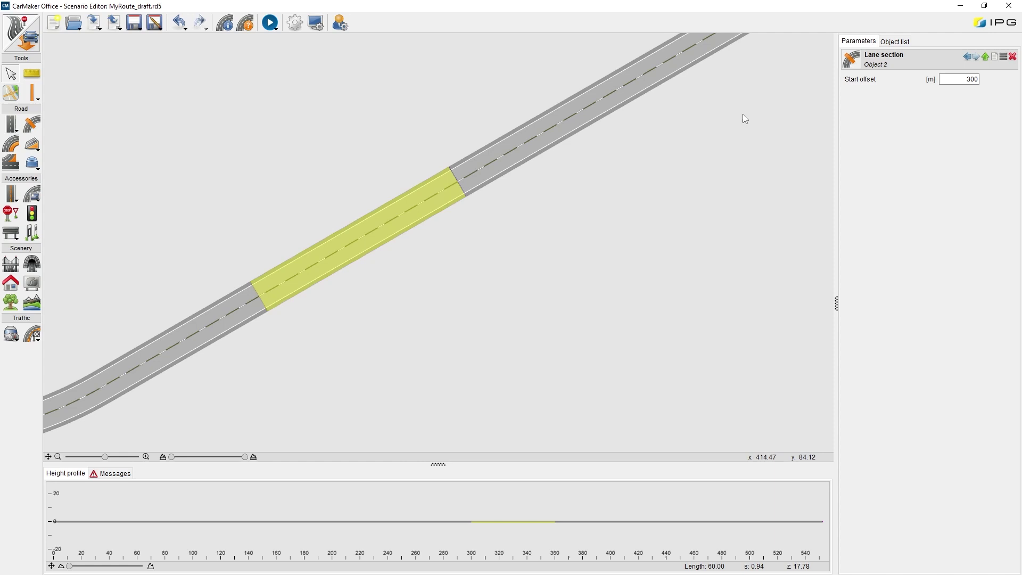
{"action": "left_click", "coordinate": [894, 42]}
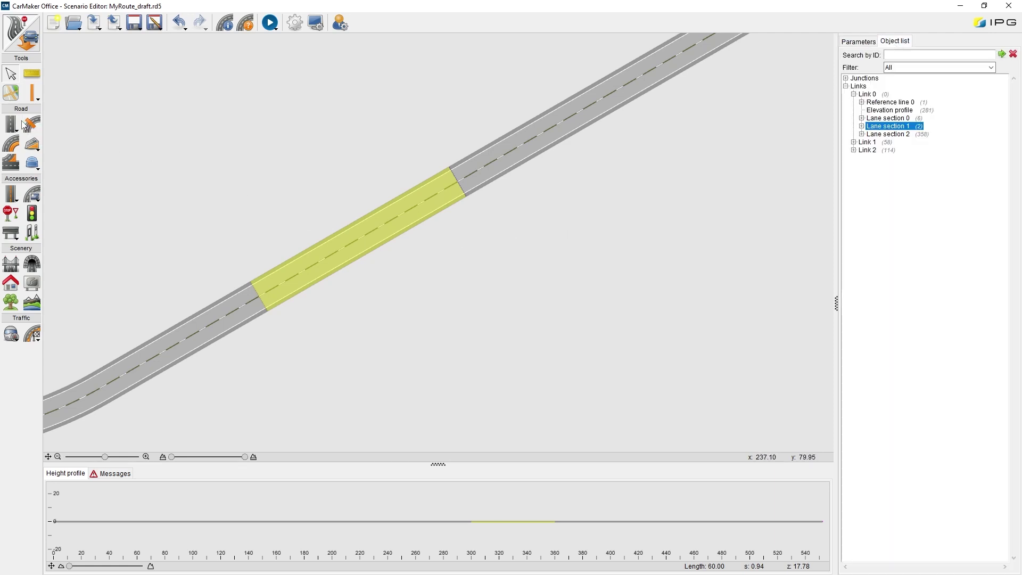
Insert a new lane left of Lane L0 in the 60 m Lane section 1 and select it.
{"action": "left_click", "coordinate": [11, 144]}
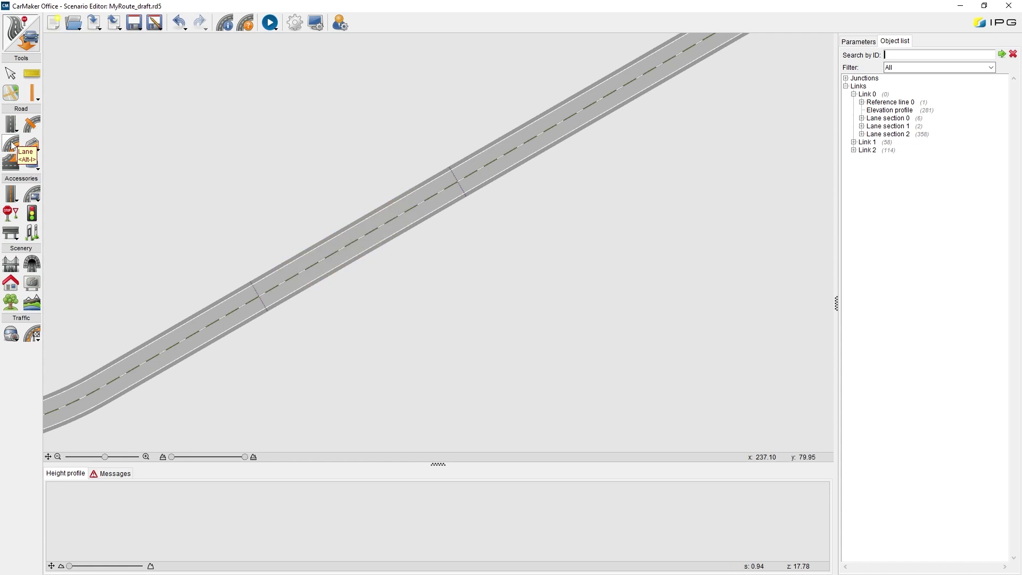
{"action": "left_click", "coordinate": [374, 231]}
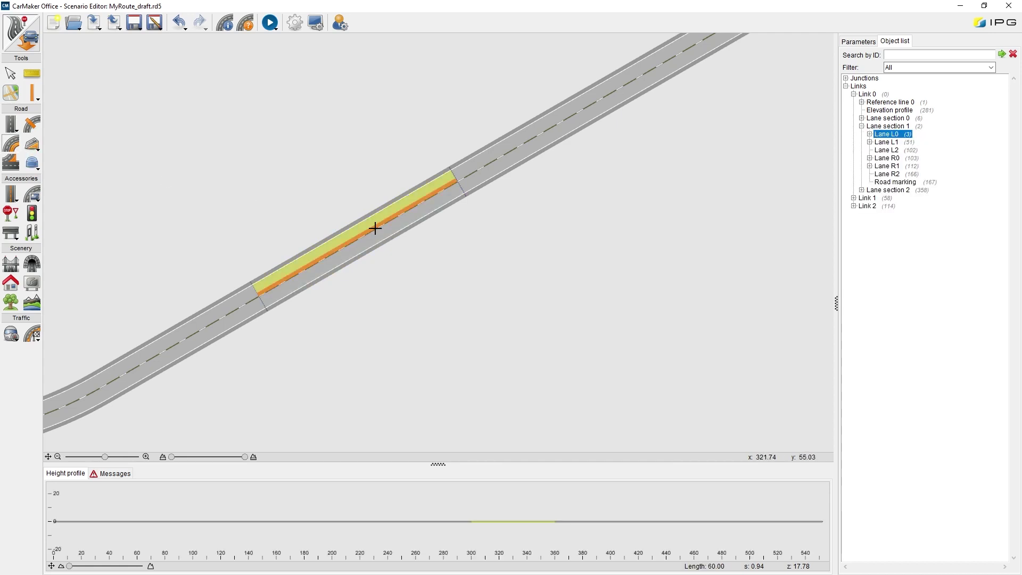
{"action": "scroll", "coordinate": [375, 228], "scroll_direction": "up", "scroll_amount": 2}
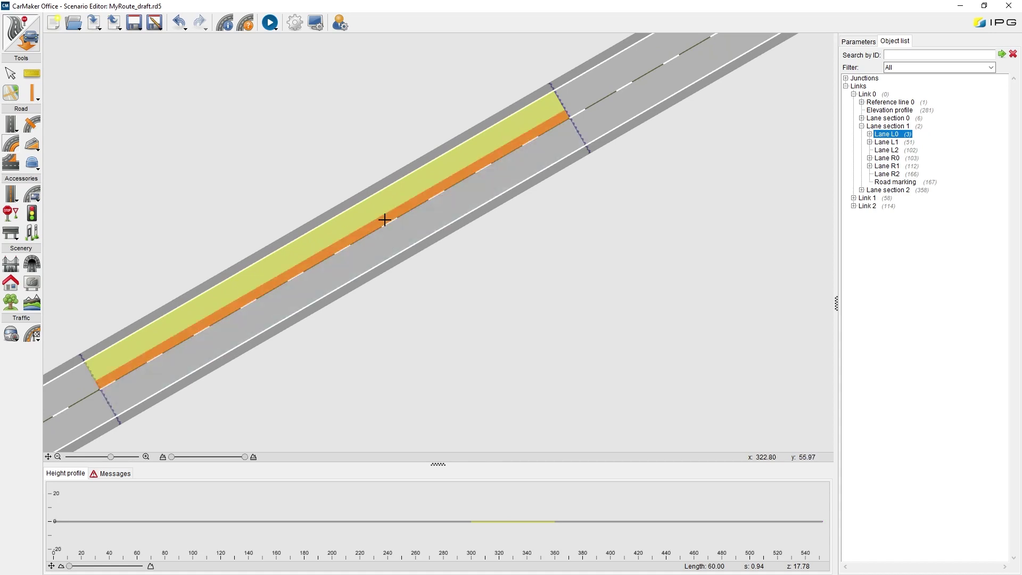
{"action": "left_click", "coordinate": [384, 219]}
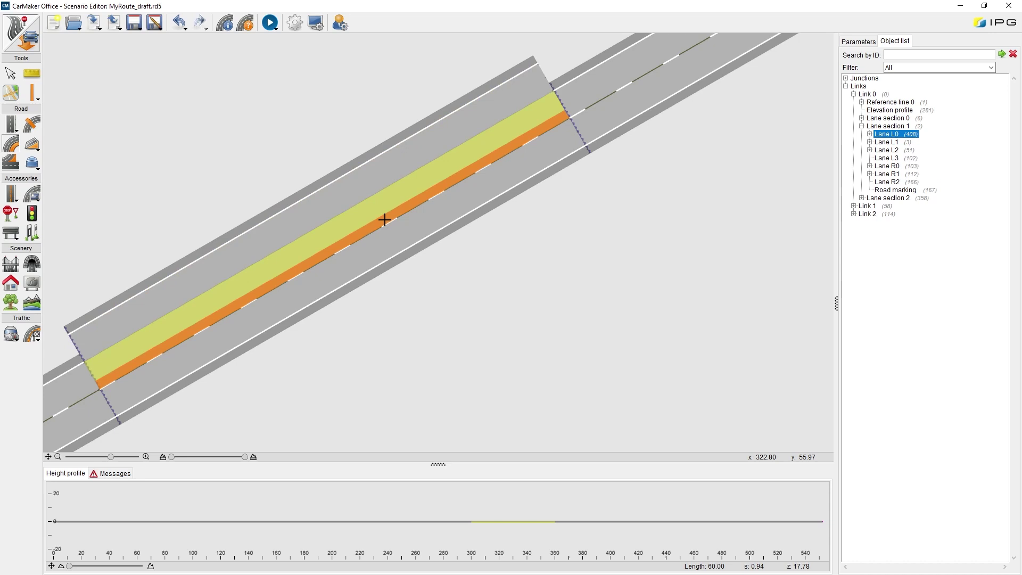
{"action": "left_click", "coordinate": [396, 168]}
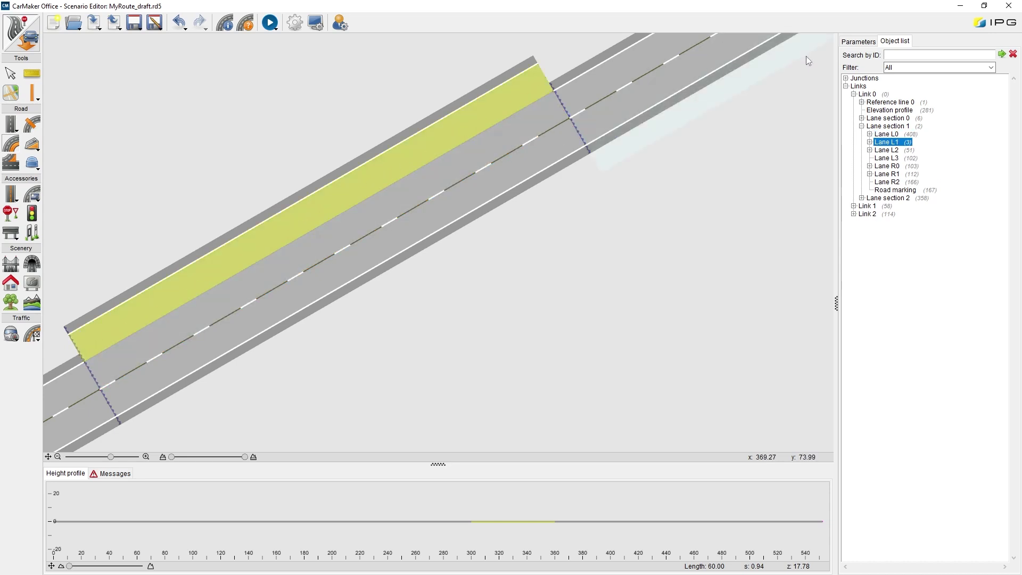
Give the outer lane 5 m start and end widths and type Parking area.
{"action": "left_click", "coordinate": [858, 42]}
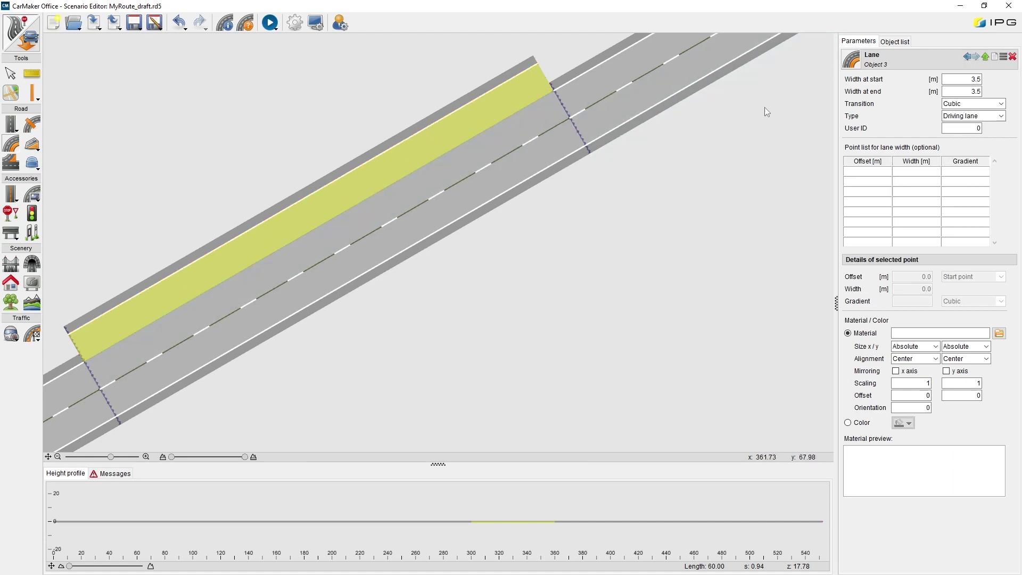
{"action": "double_click", "coordinate": [974, 79]}
{"action": "type", "text": "5"}
{"action": "key", "text": "Tab"}
{"action": "type", "text": "5"}
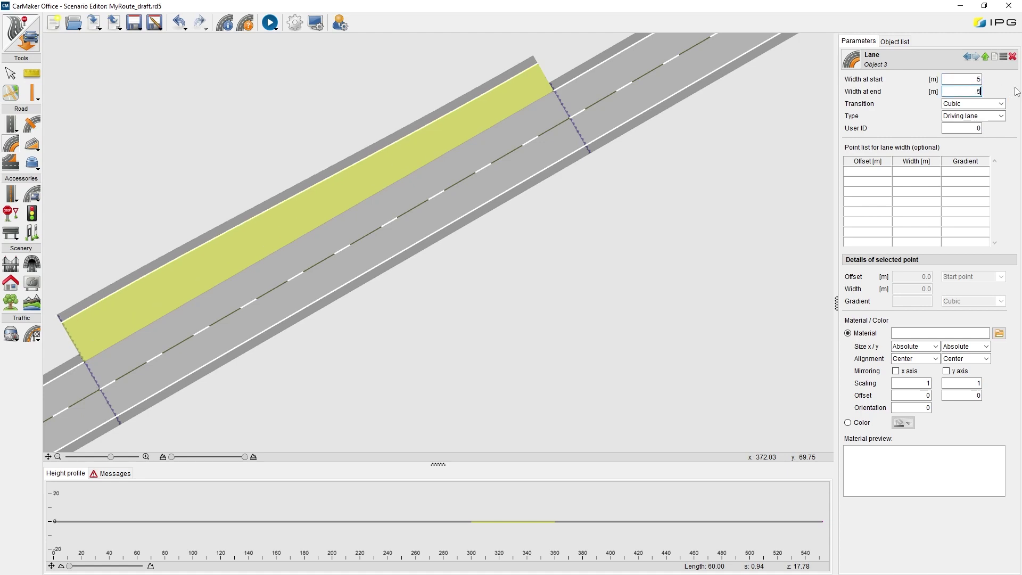
{"action": "left_click", "coordinate": [1000, 116]}
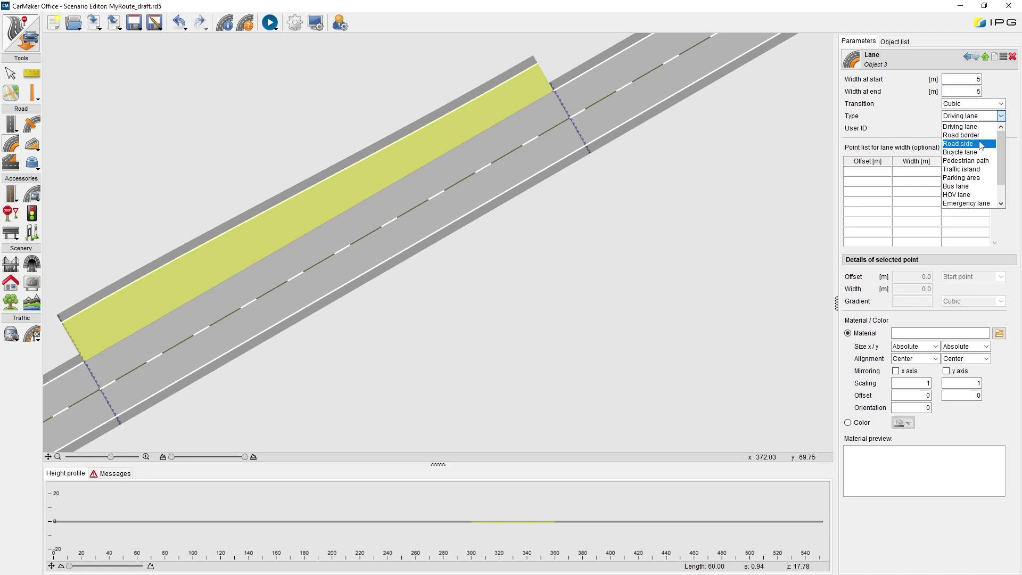
{"action": "left_click", "coordinate": [980, 178]}
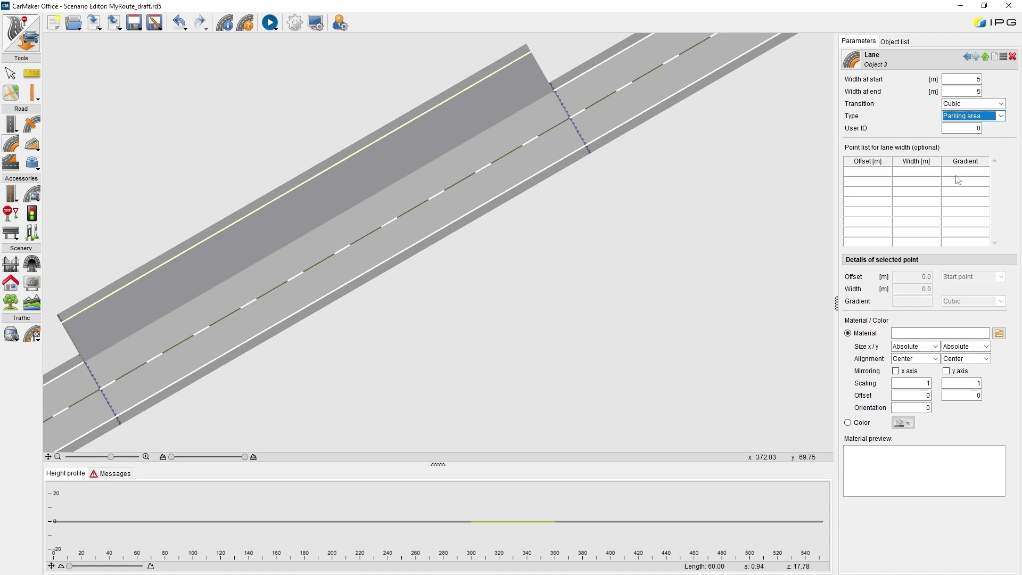
Add lane-width points of 0 m width at offset 0 and 5 m at offset 10.
{"action": "left_click", "coordinate": [884, 171]}
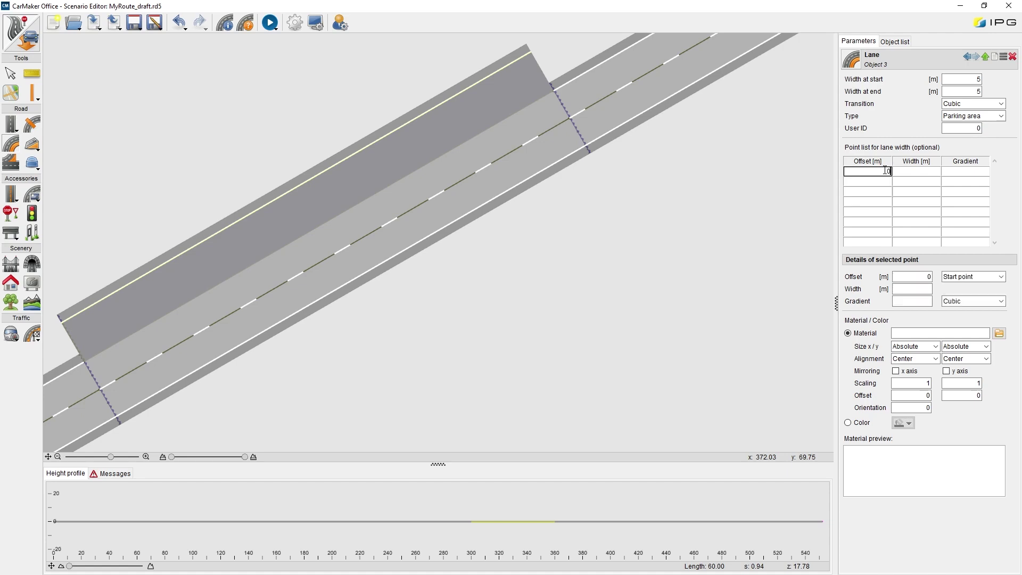
{"action": "key", "text": "Tab"}
{"action": "key", "text": "Tab"}
{"action": "key", "text": "Tab"}
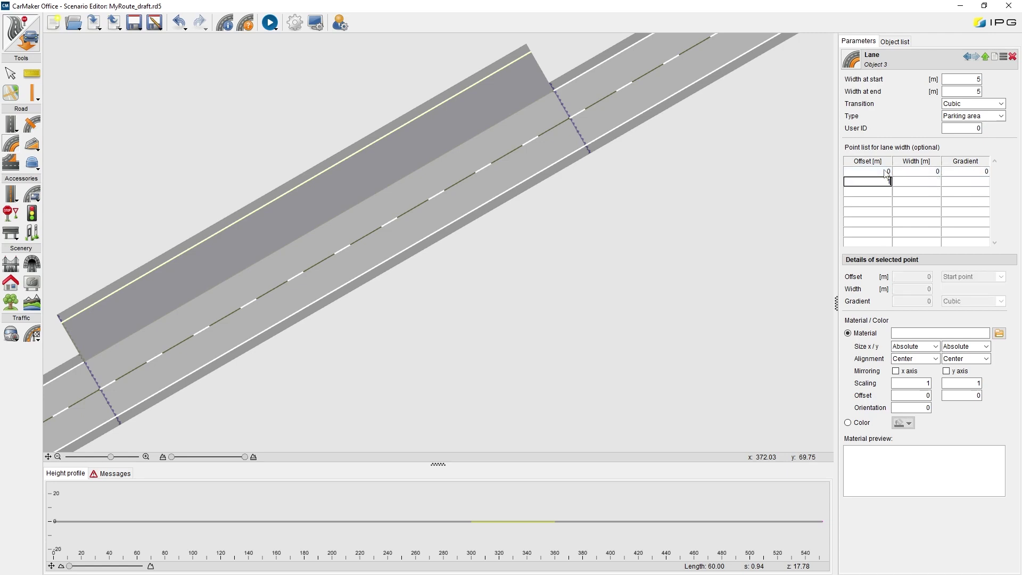
{"action": "type", "text": "10"}
{"action": "key", "text": "Tab"}
{"action": "type", "text": "5"}
{"action": "key", "text": "Tab"}
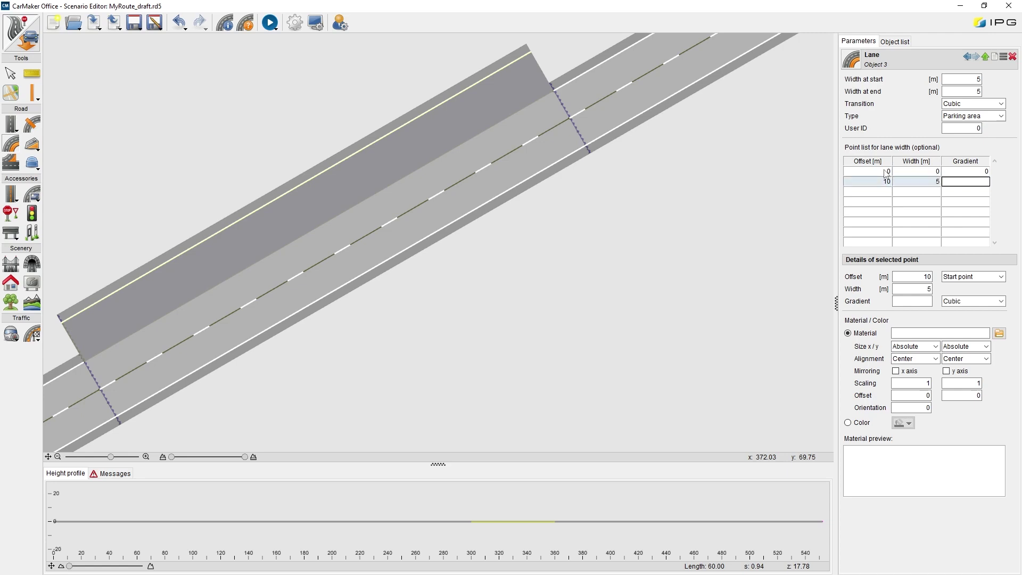
{"action": "type", "text": "0"}
Add lane-width points of 5 m at offset 50 and 0 m at offset 60.
{"action": "key", "text": "Tab"}
{"action": "type", "text": "50"}
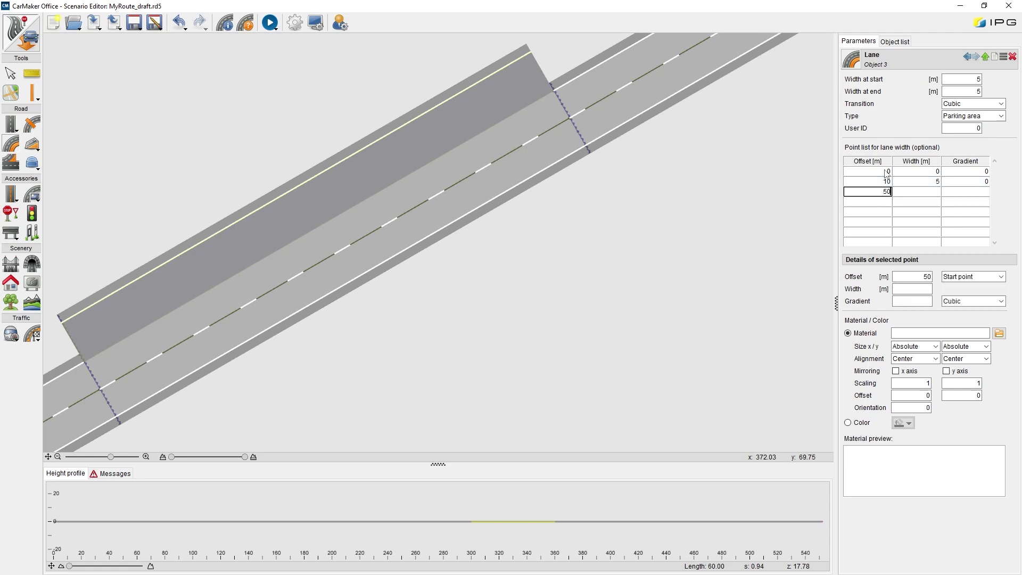
{"action": "key", "text": "Tab"}
{"action": "type", "text": "5"}
{"action": "key", "text": "Tab"}
{"action": "key", "text": "Tab"}
{"action": "type", "text": "60"}
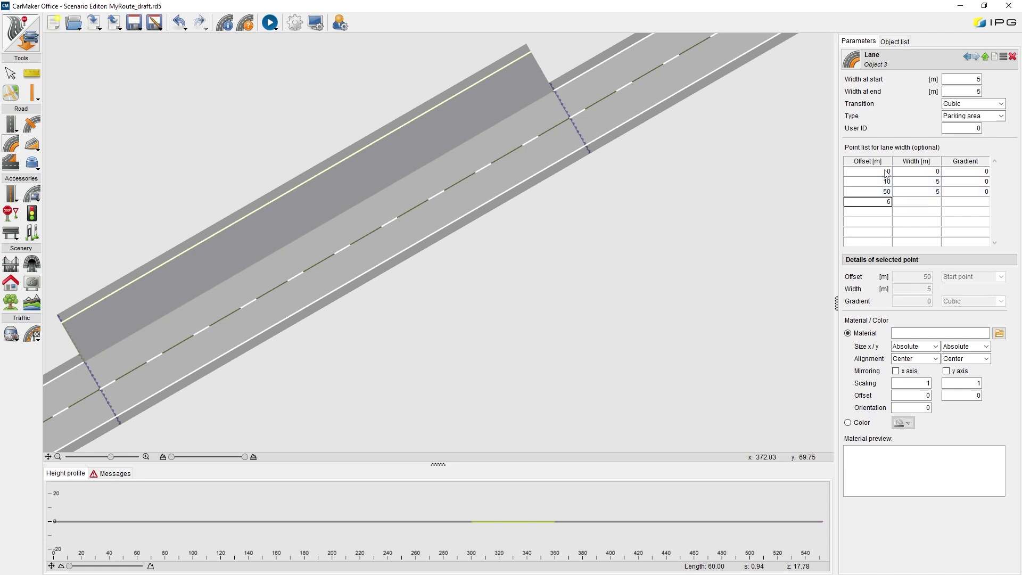
{"action": "key", "text": "Tab"}
{"action": "type", "text": "0"}
{"action": "key", "text": "Tab"}
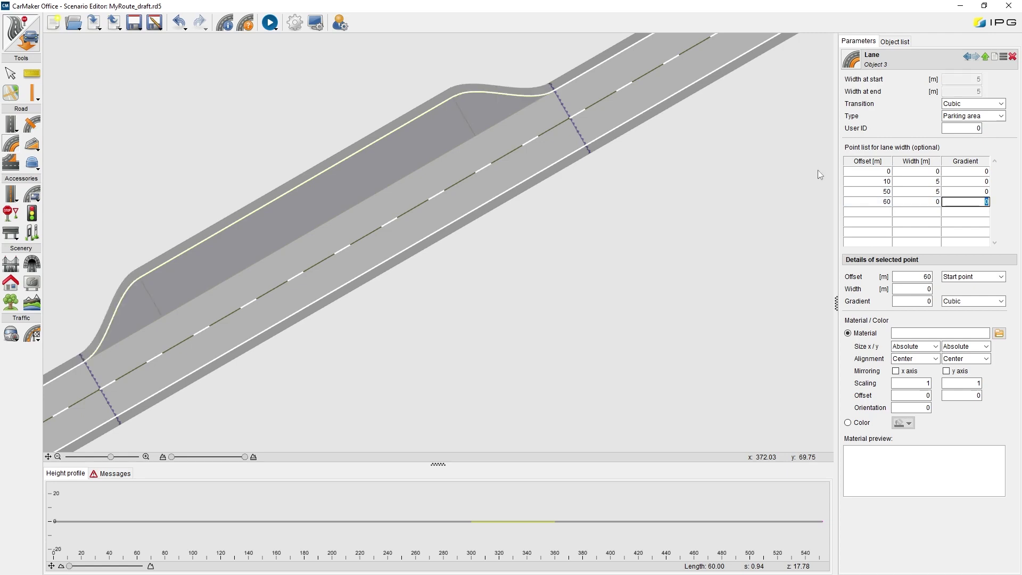
{"action": "scroll", "coordinate": [509, 256], "scroll_direction": "down", "scroll_amount": 2}
{"action": "scroll", "coordinate": [513, 254], "scroll_direction": "down", "scroll_amount": 2}
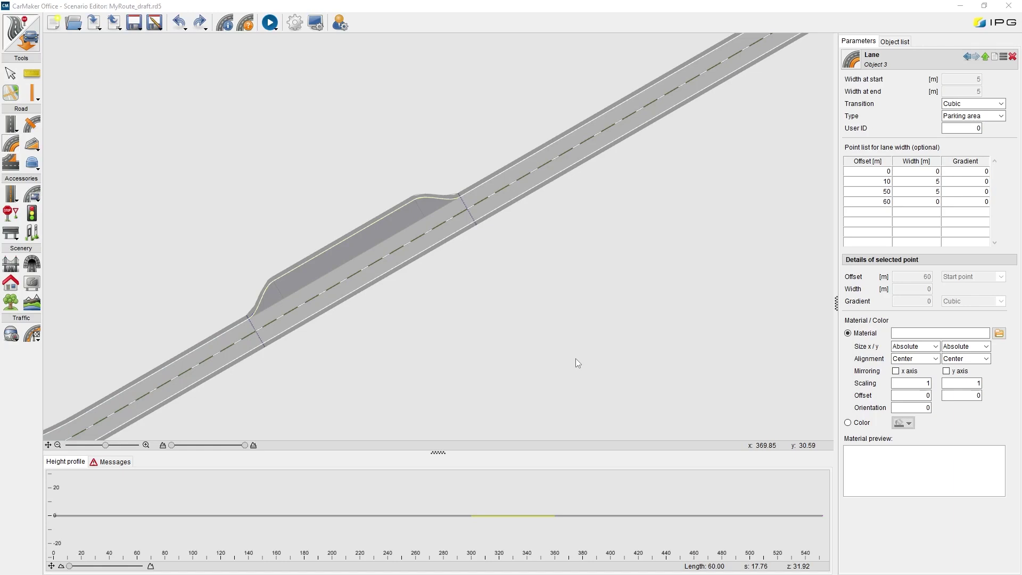
{"action": "scroll", "coordinate": [579, 358], "scroll_direction": "down", "scroll_amount": 3}
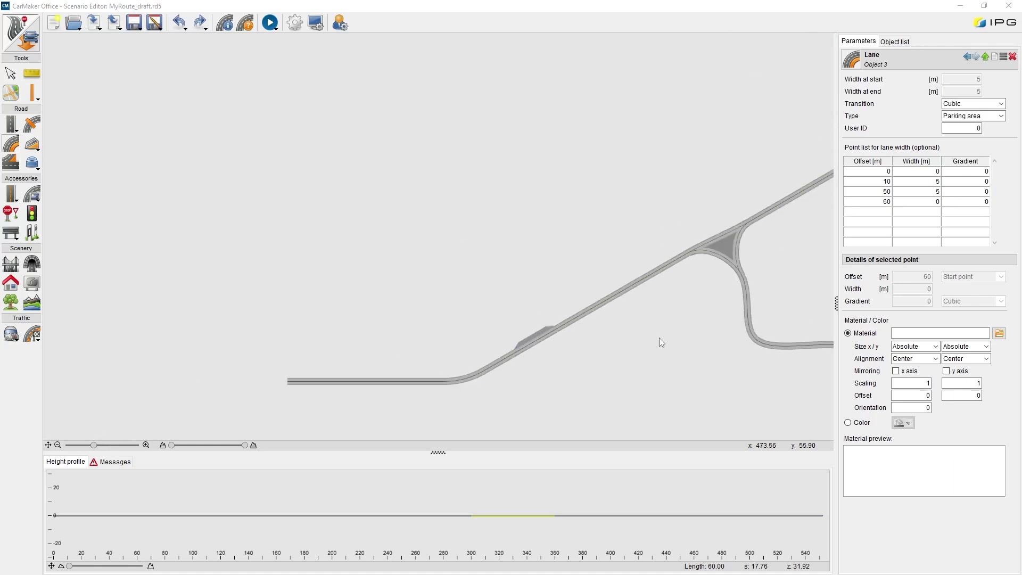
{"action": "scroll", "coordinate": [580, 213], "scroll_direction": "up", "scroll_amount": 3}
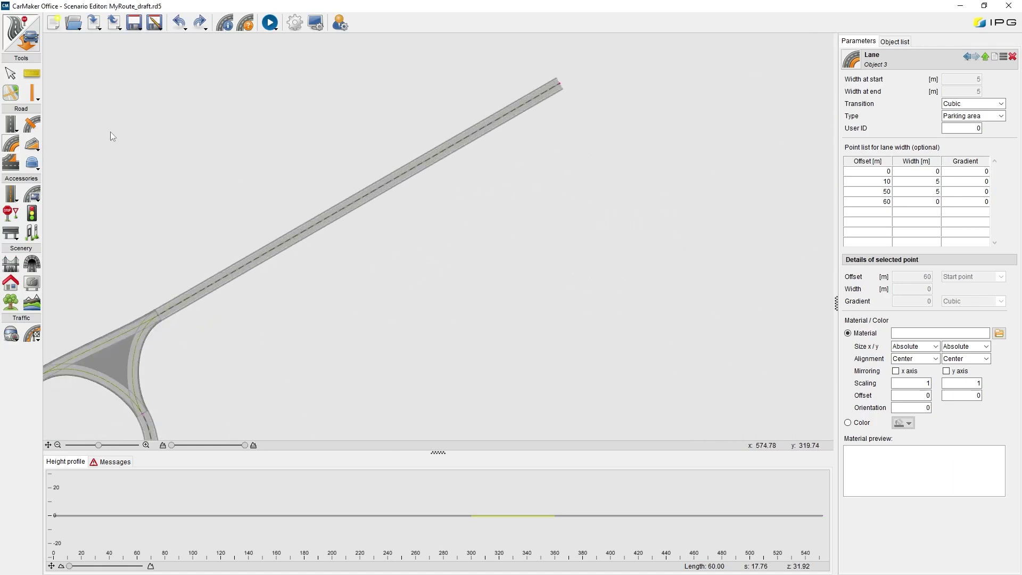
{"action": "key", "text": "Escape"}
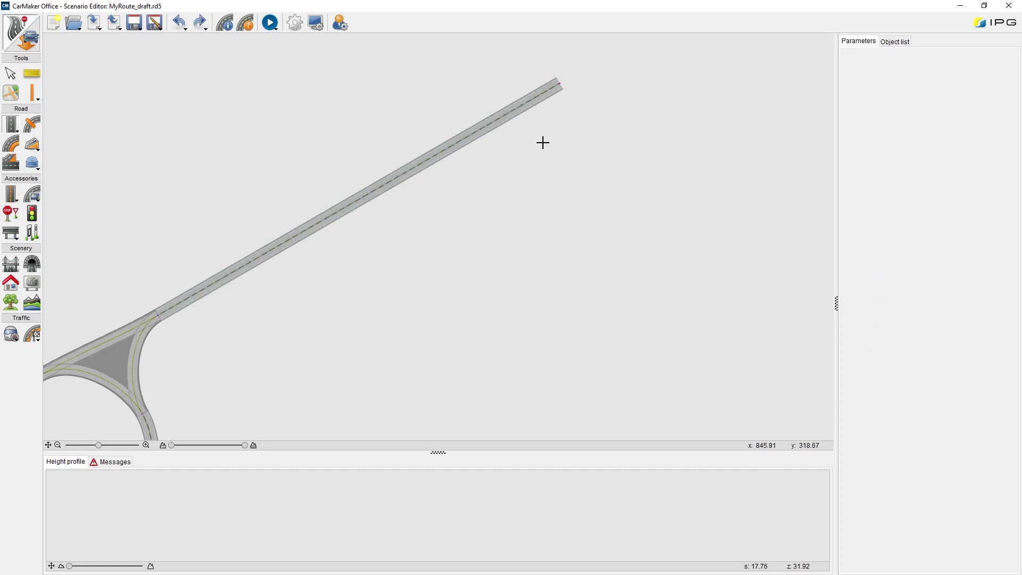
Draw a separate straight road of about 180 m just below the existing road's end.
{"action": "left_click", "coordinate": [533, 150]}
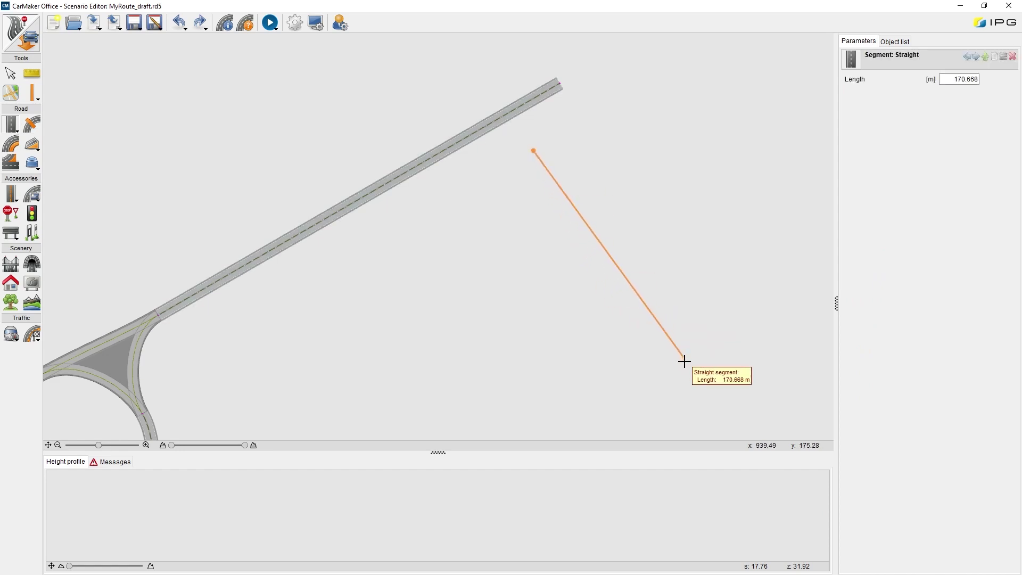
{"action": "left_click_drag", "start_coordinate": [593, 239], "coordinate": [572, 228]}
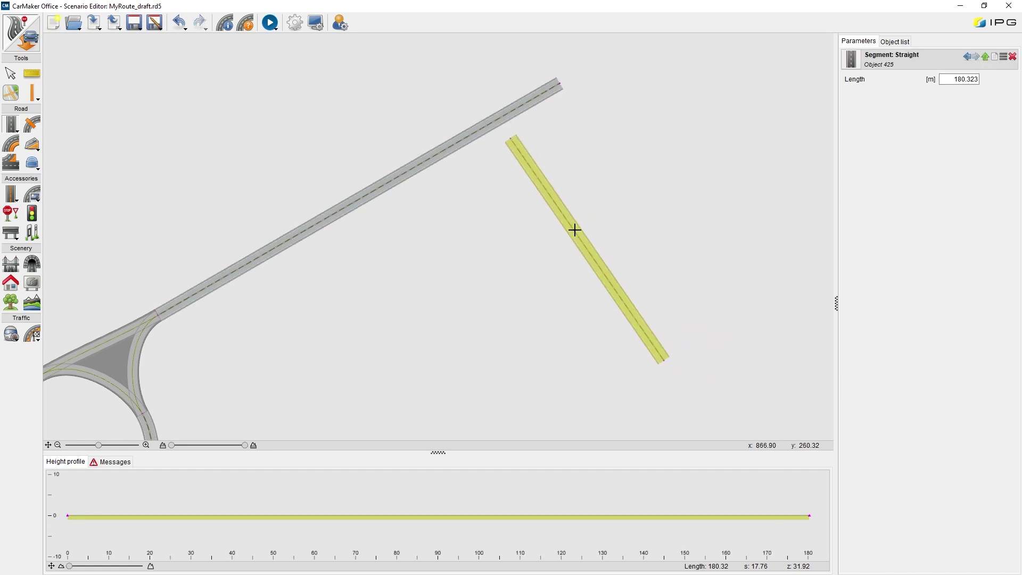
{"action": "left_click", "coordinate": [11, 127]}
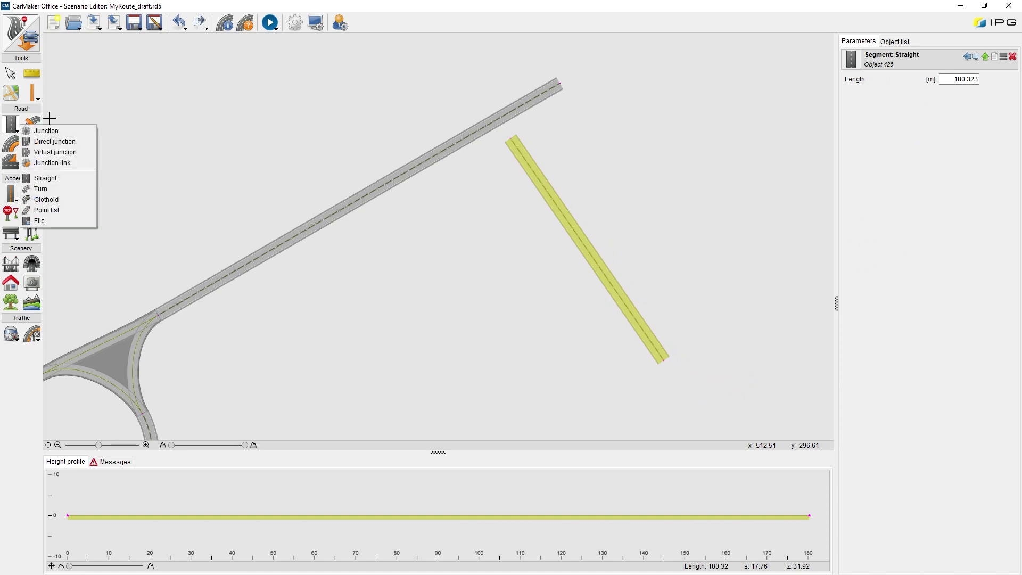
{"action": "left_click", "coordinate": [70, 163]}
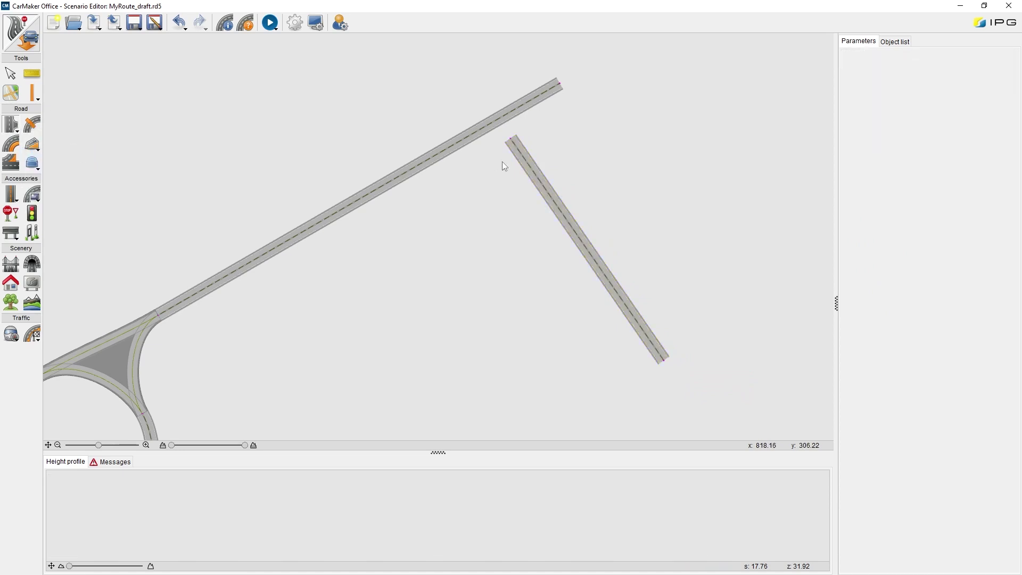
{"action": "scroll", "coordinate": [502, 161], "scroll_direction": "up", "scroll_amount": 2}
{"action": "left_click_drag", "start_coordinate": [498, 163], "coordinate": [391, 263]}
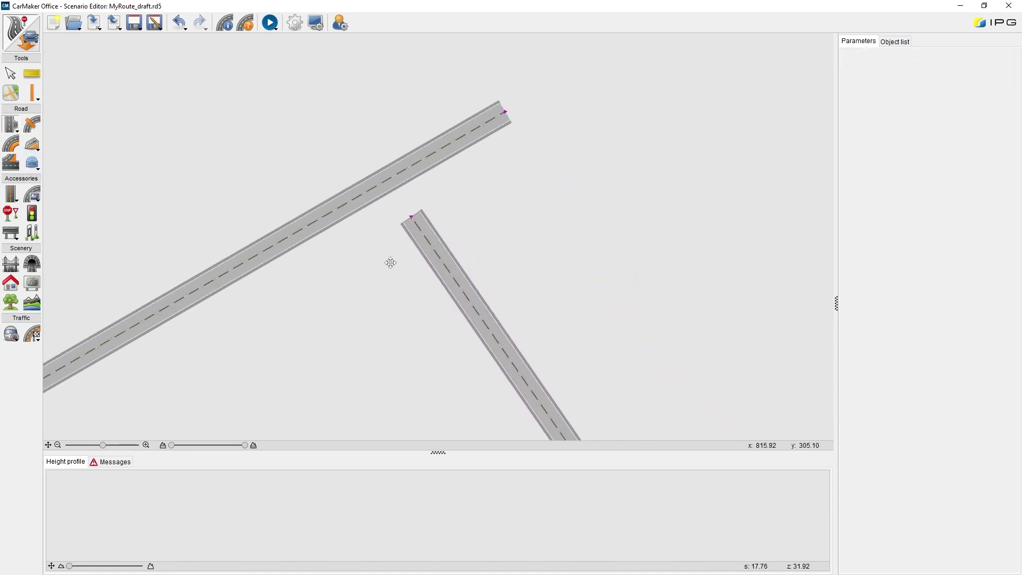
Place T-shaped virtual junction 476 connecting the new straight road to the diagonal road.
{"action": "left_click", "coordinate": [410, 217]}
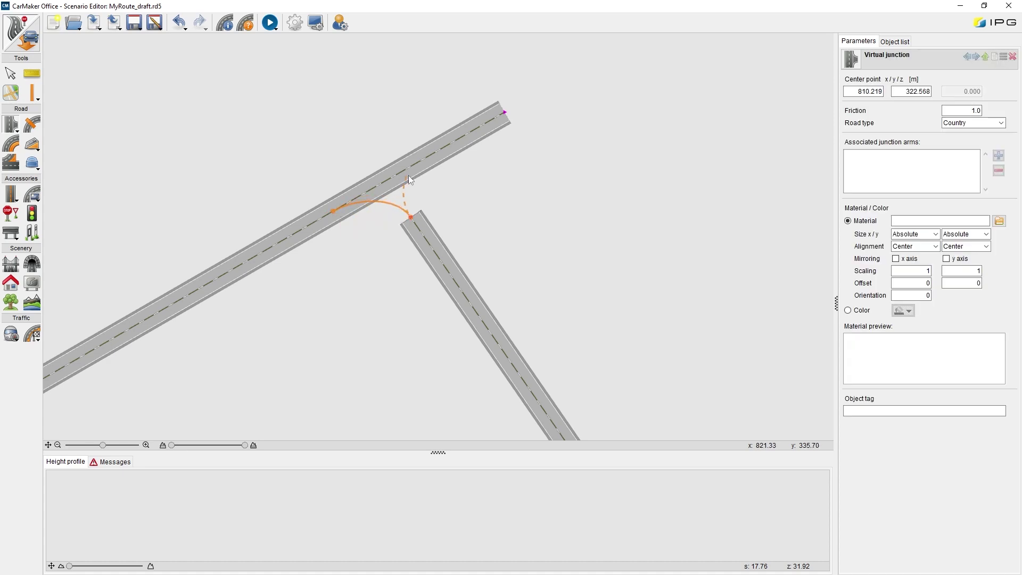
{"action": "left_click", "coordinate": [424, 159]}
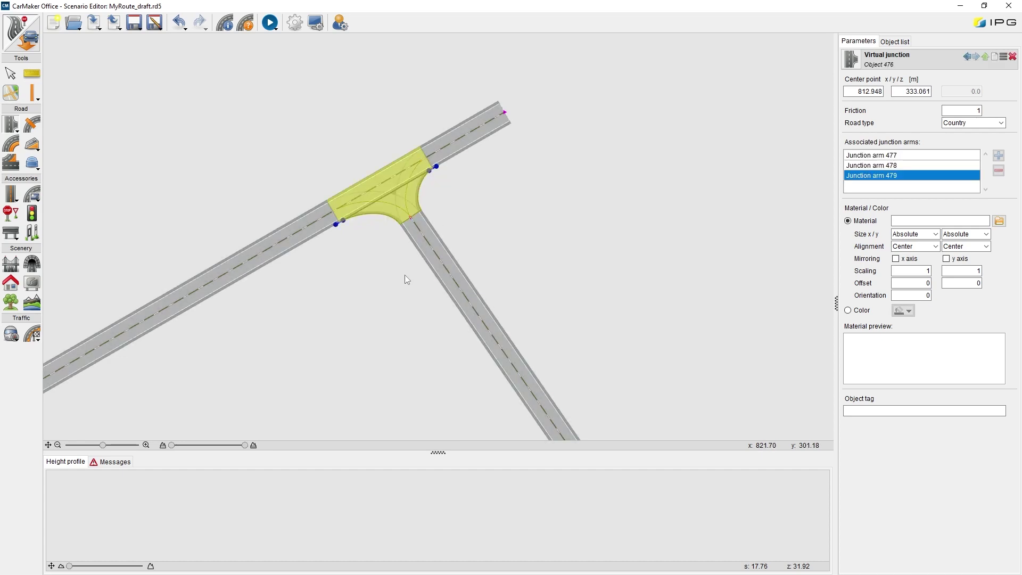
{"action": "mouse_move", "coordinate": [400, 209]}
{"action": "left_mouse_down"}
{"action": "mouse_move", "coordinate": [443, 193]}
{"action": "mouse_move", "coordinate": [258, 363]}
{"action": "left_mouse_up"}
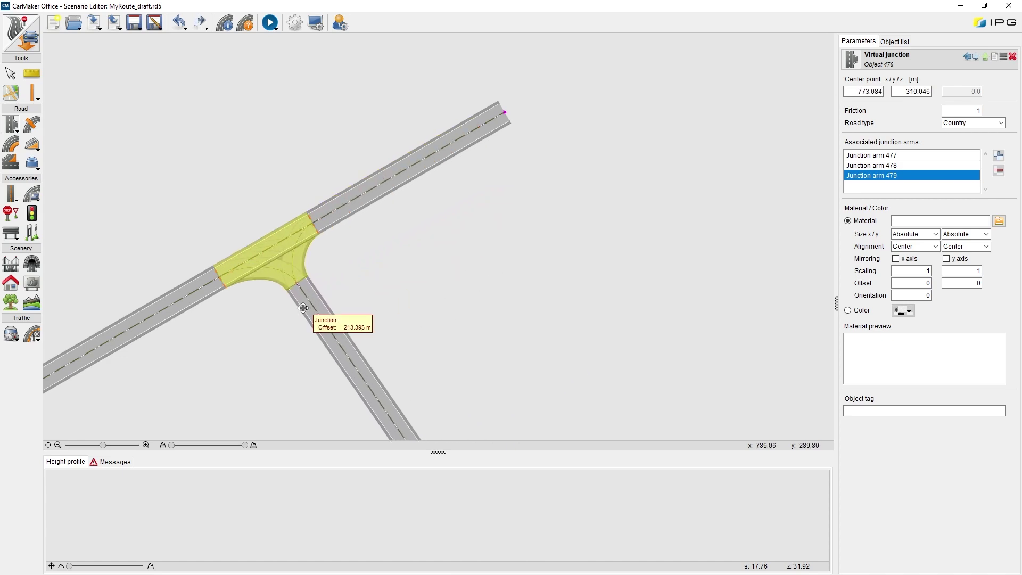
Draw a 26.6 m curved junction link from the side road's lane to the main road's far lane.
{"action": "left_click", "coordinate": [15, 127]}
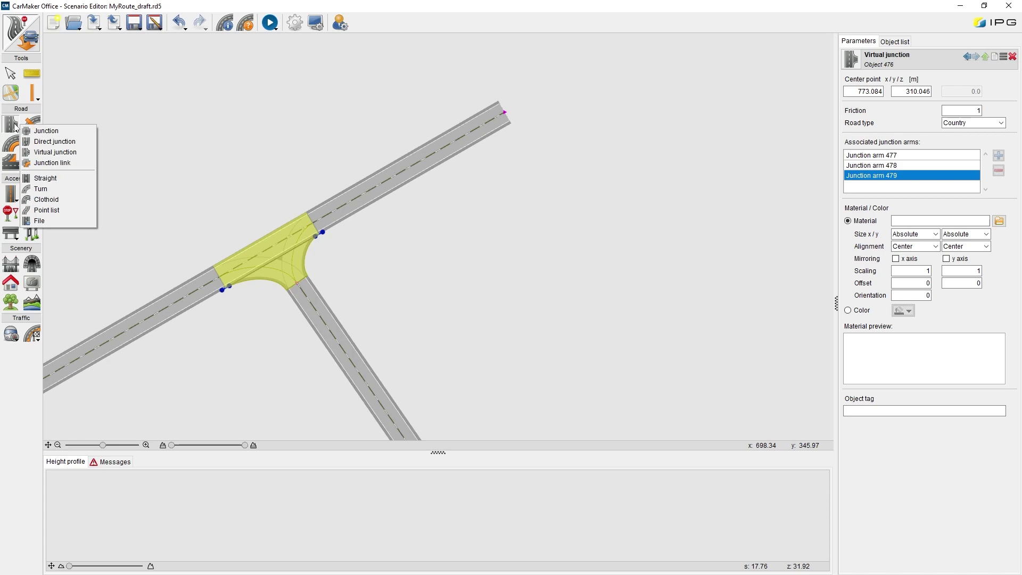
{"action": "left_click", "coordinate": [59, 164]}
{"action": "left_click_drag", "start_coordinate": [198, 203], "coordinate": [394, 149]}
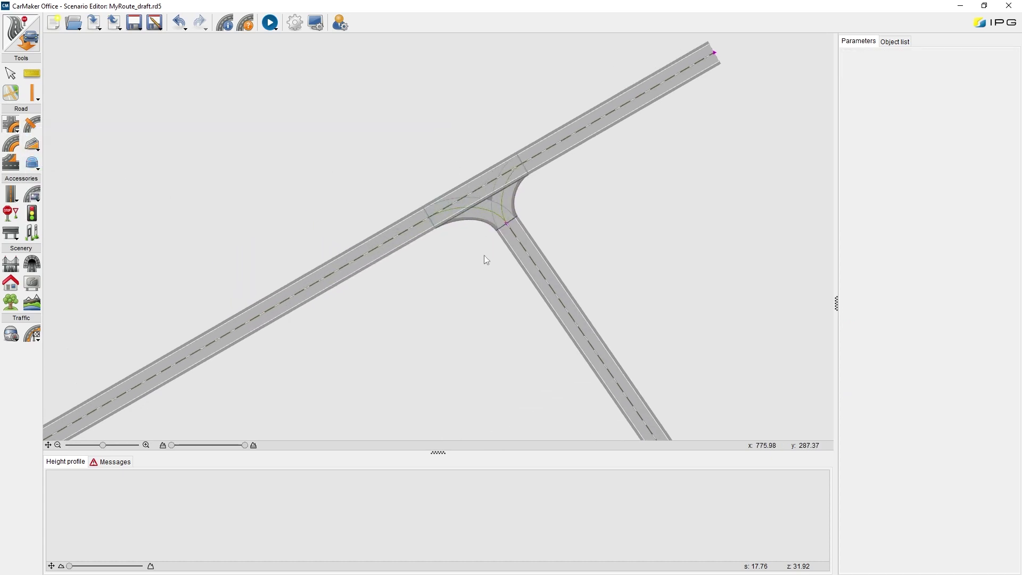
{"action": "scroll", "coordinate": [485, 256], "scroll_direction": "up", "scroll_amount": 2}
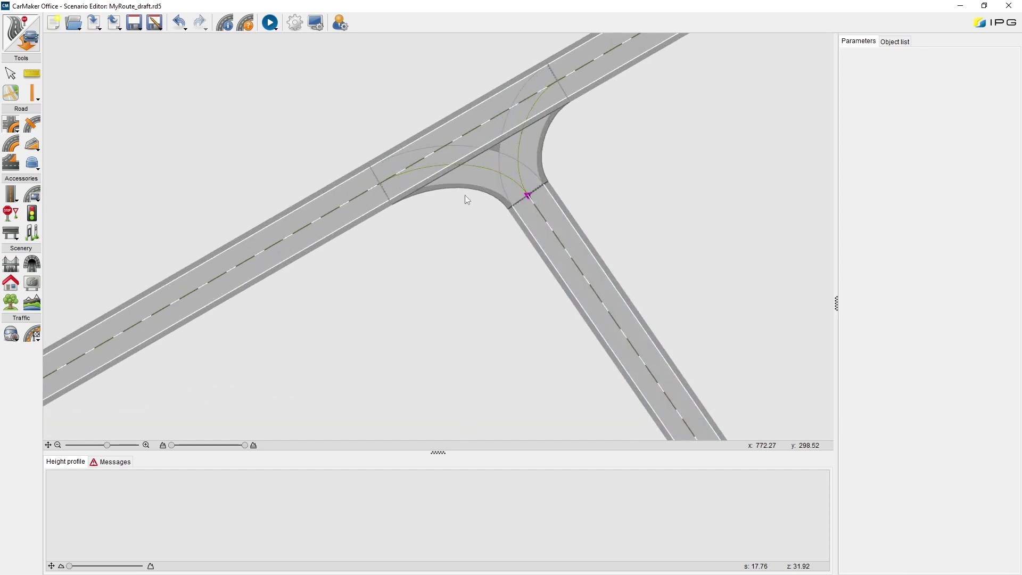
{"action": "left_click", "coordinate": [904, 42]}
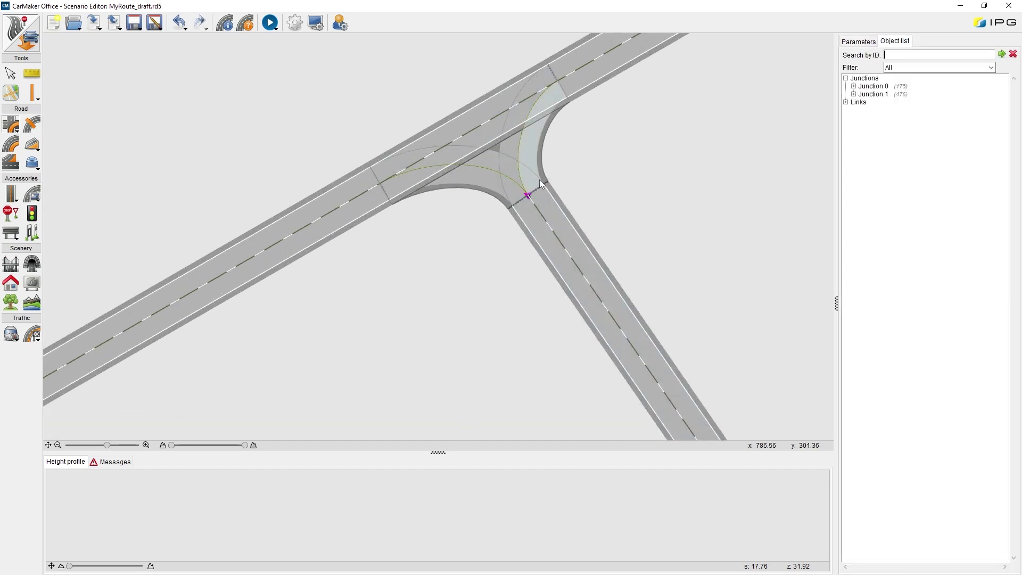
{"action": "scroll", "coordinate": [538, 180], "scroll_direction": "up", "scroll_amount": 3}
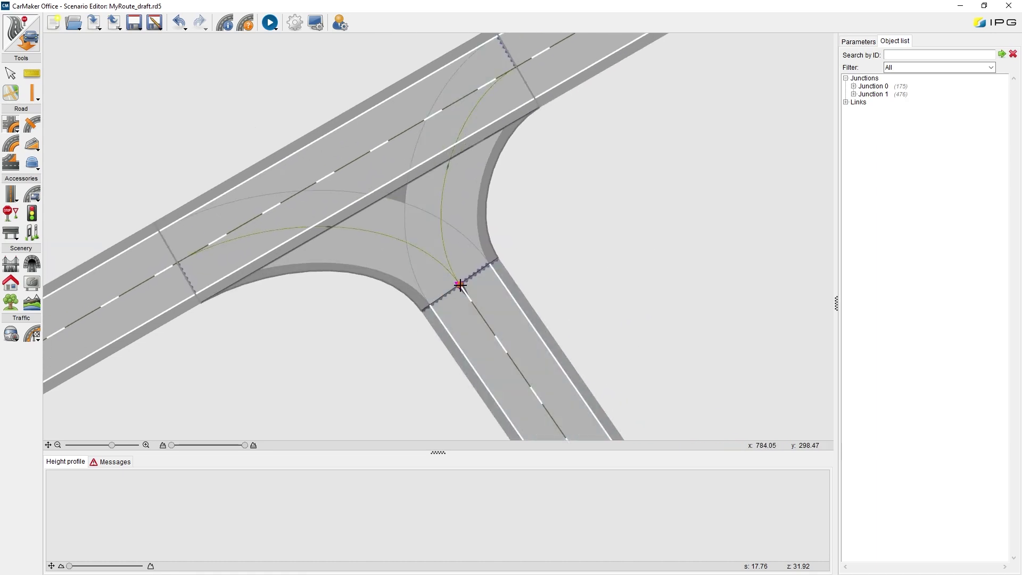
{"action": "left_click_drag", "start_coordinate": [460, 284], "coordinate": [504, 120]}
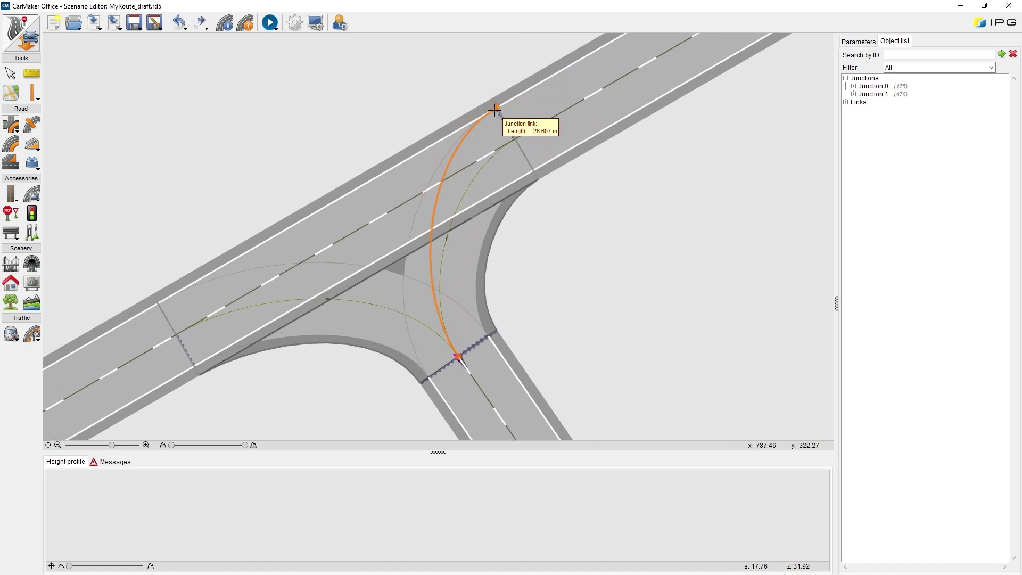
{"action": "left_click_drag", "start_coordinate": [503, 121], "coordinate": [495, 109]}
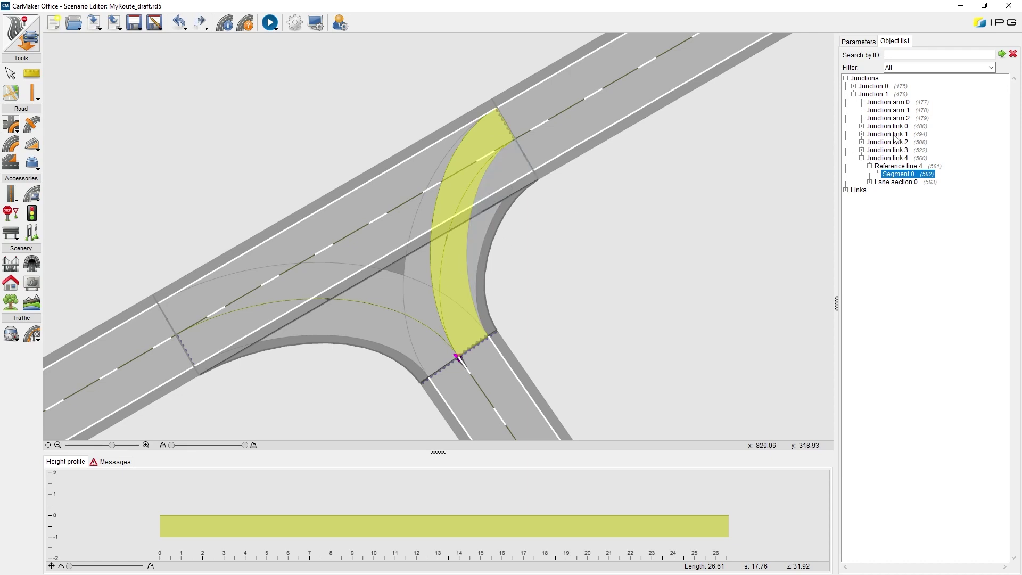
Delete the newly drawn junction link segment (Junction link 4) from the T-junction.
{"action": "left_click", "coordinate": [895, 136]}
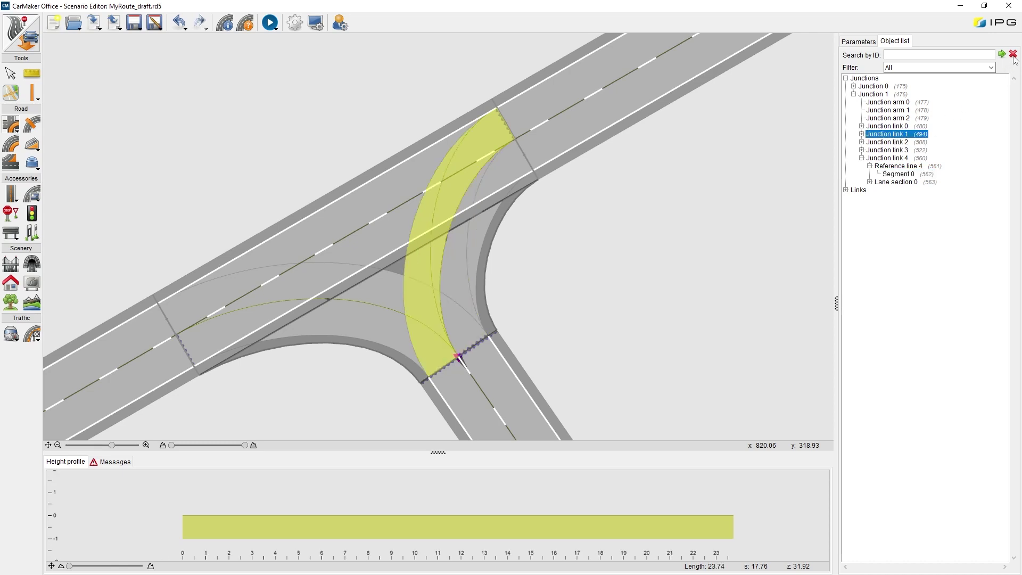
{"action": "left_click", "coordinate": [852, 45]}
{"action": "left_click", "coordinate": [1012, 56]}
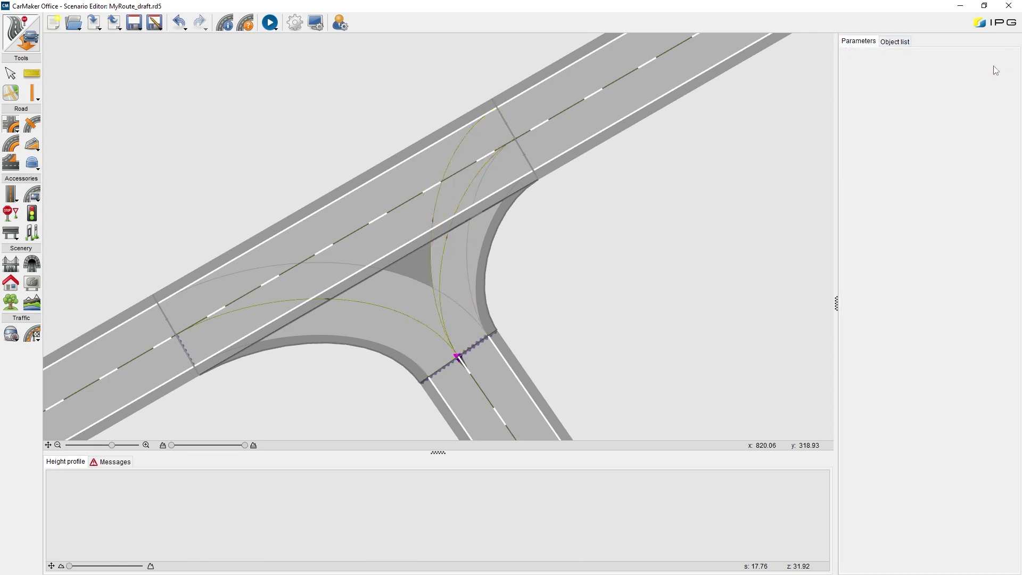
{"action": "left_click", "coordinate": [452, 185]}
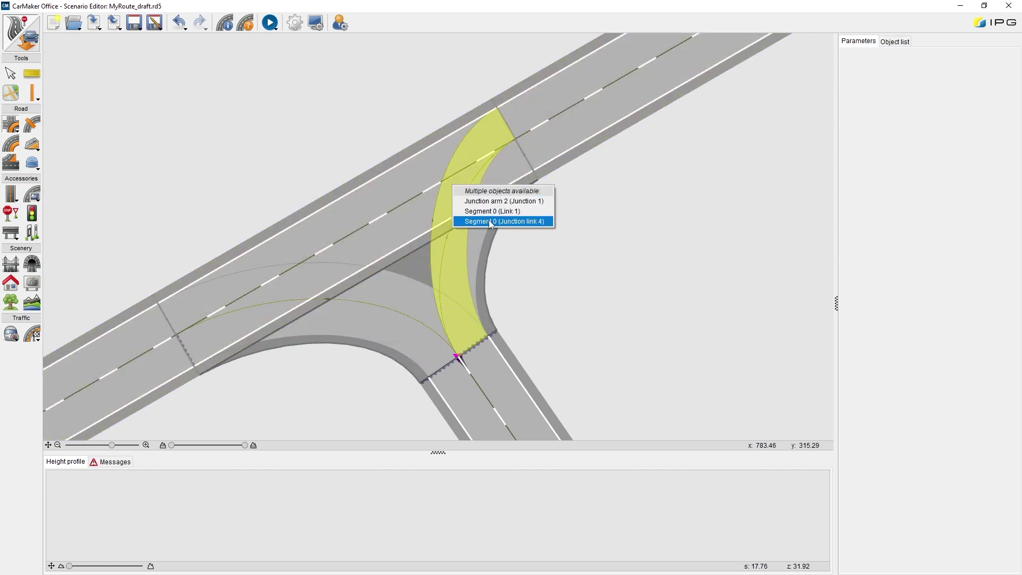
{"action": "left_click", "coordinate": [489, 221]}
{"action": "left_click", "coordinate": [1012, 56]}
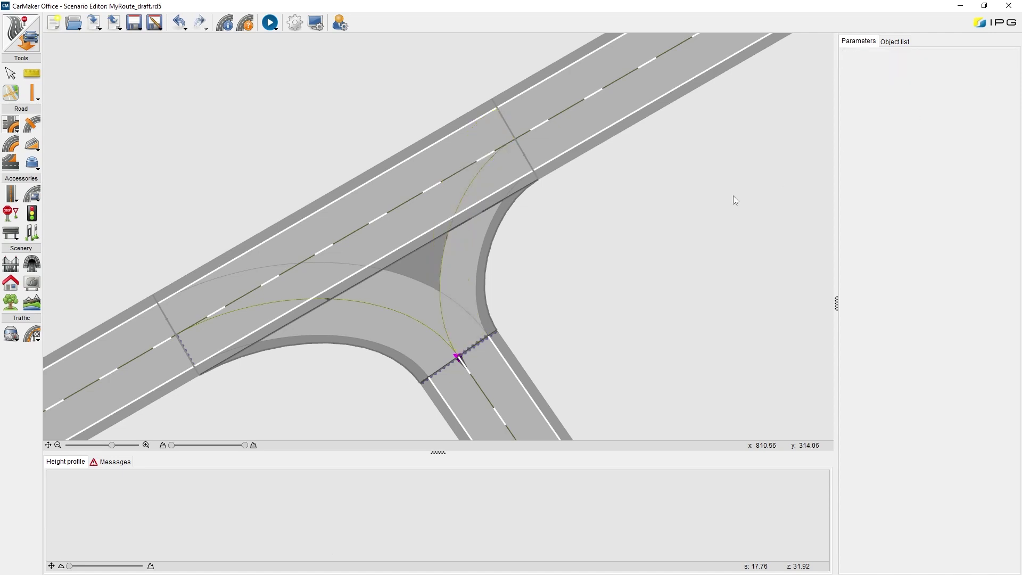
{"action": "left_click", "coordinate": [374, 287]}
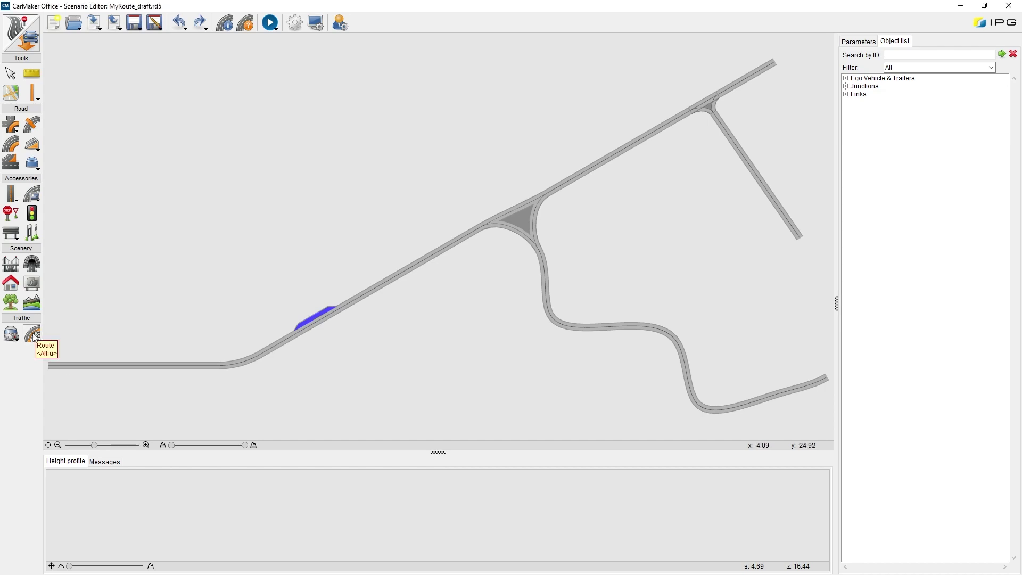
Select Route 0 at the road's start for route editing.
{"action": "left_click", "coordinate": [33, 335]}
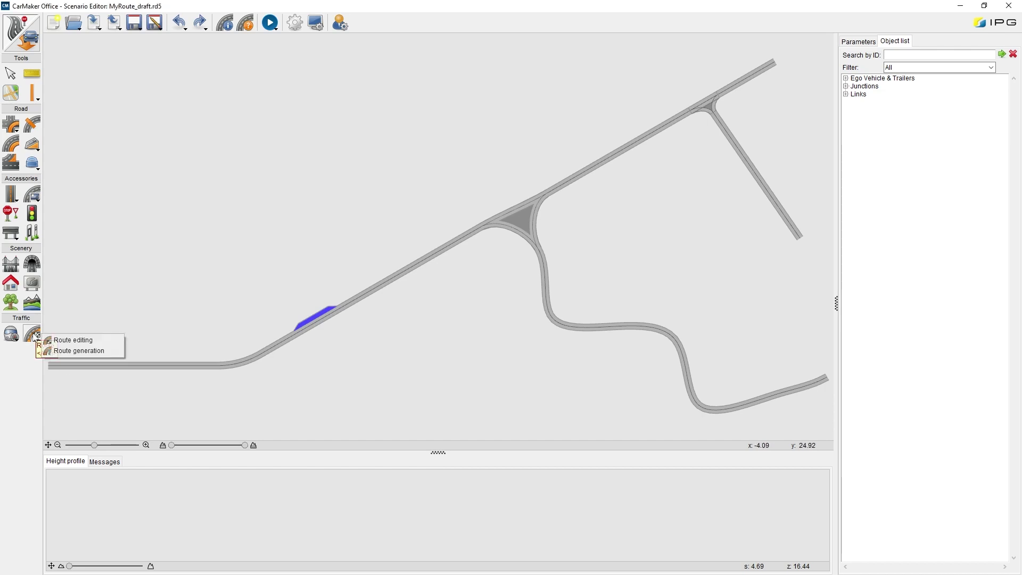
{"action": "left_click", "coordinate": [81, 340]}
{"action": "scroll", "coordinate": [175, 394], "scroll_direction": "up", "scroll_amount": 3}
{"action": "left_click_drag", "start_coordinate": [190, 378], "coordinate": [304, 315]}
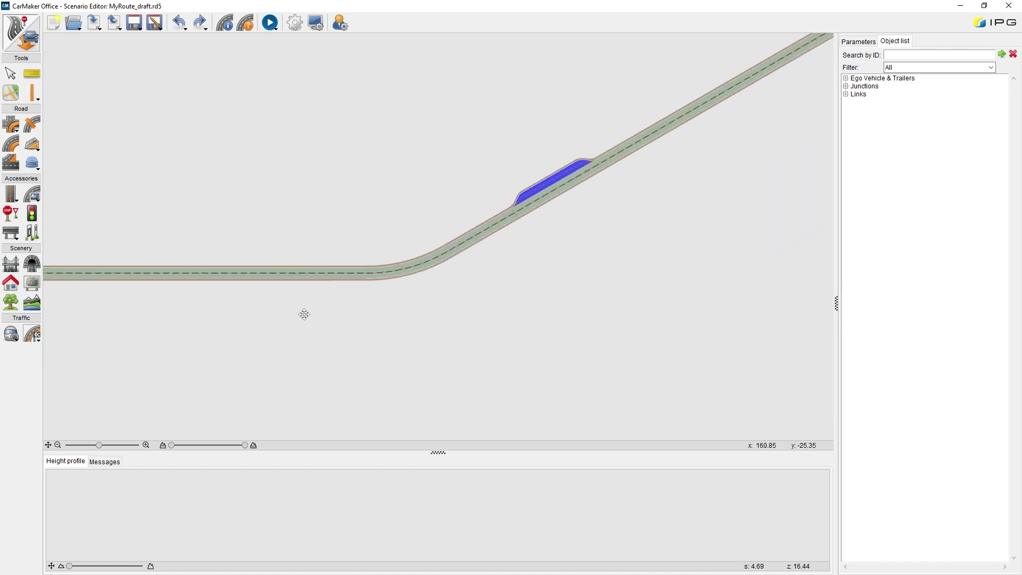
{"action": "scroll", "coordinate": [301, 299], "scroll_direction": "up", "scroll_amount": 2}
{"action": "scroll", "coordinate": [301, 299], "scroll_direction": "up", "scroll_amount": 2}
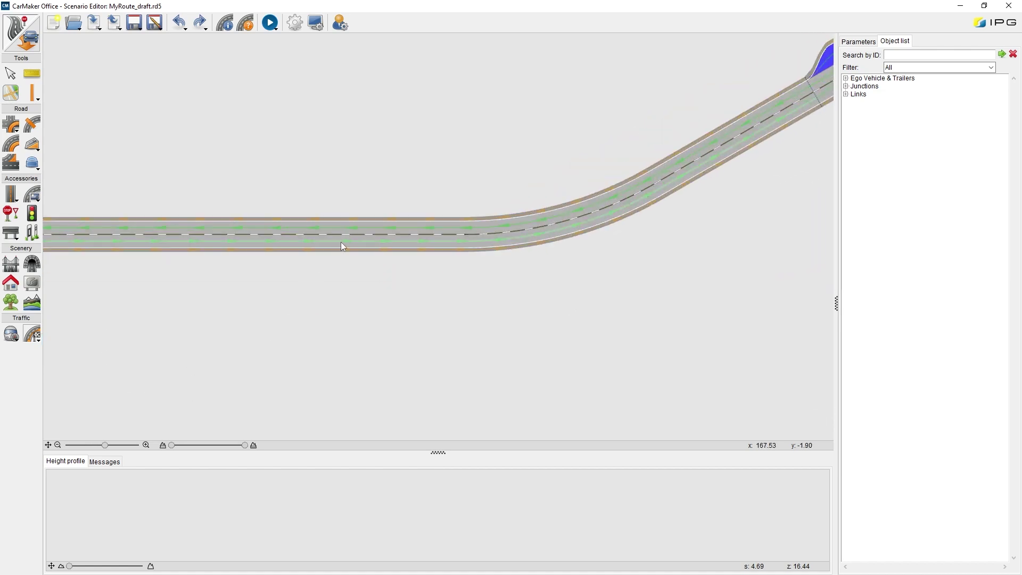
{"action": "left_click", "coordinate": [372, 245]}
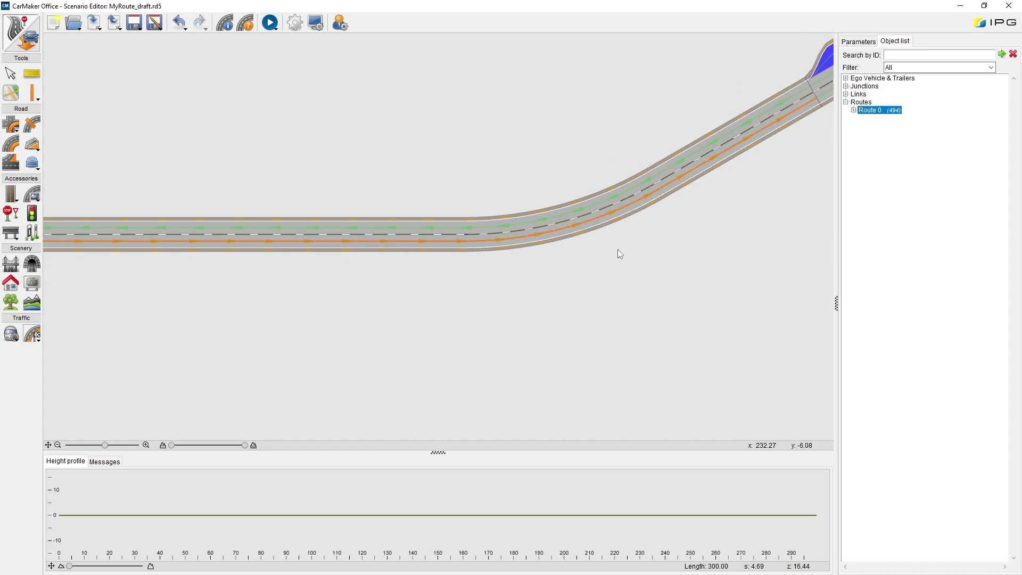
Extend Route 0 through the curved junction link and down the winding road to 1109.5 m.
{"action": "left_click_drag", "start_coordinate": [617, 249], "coordinate": [272, 400]}
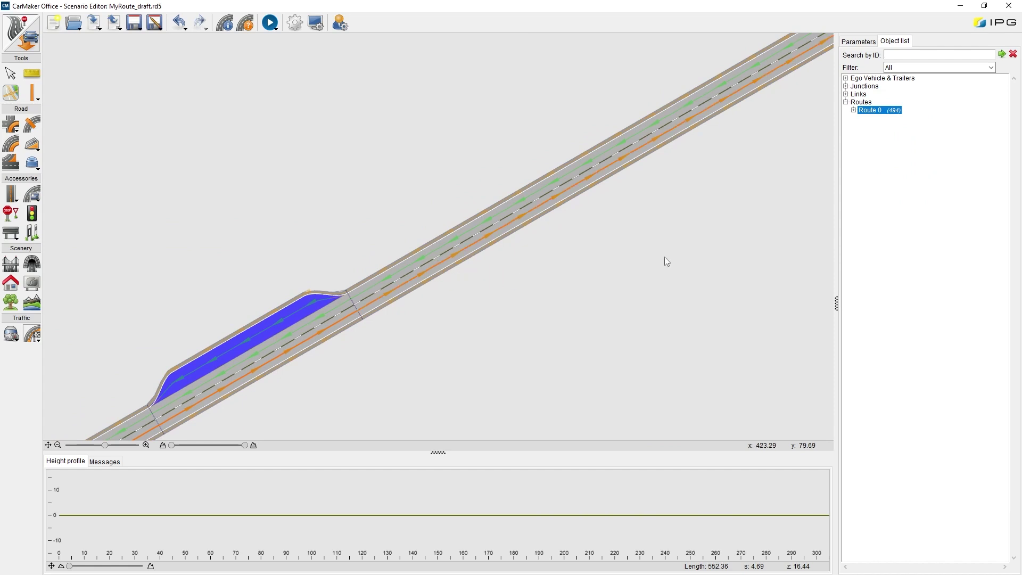
{"action": "scroll", "coordinate": [708, 258], "scroll_direction": "down", "scroll_amount": 3}
{"action": "left_click_drag", "start_coordinate": [748, 260], "coordinate": [456, 331]}
{"action": "scroll", "coordinate": [474, 325], "scroll_direction": "up", "scroll_amount": 2}
{"action": "scroll", "coordinate": [505, 178], "scroll_direction": "up", "scroll_amount": 2}
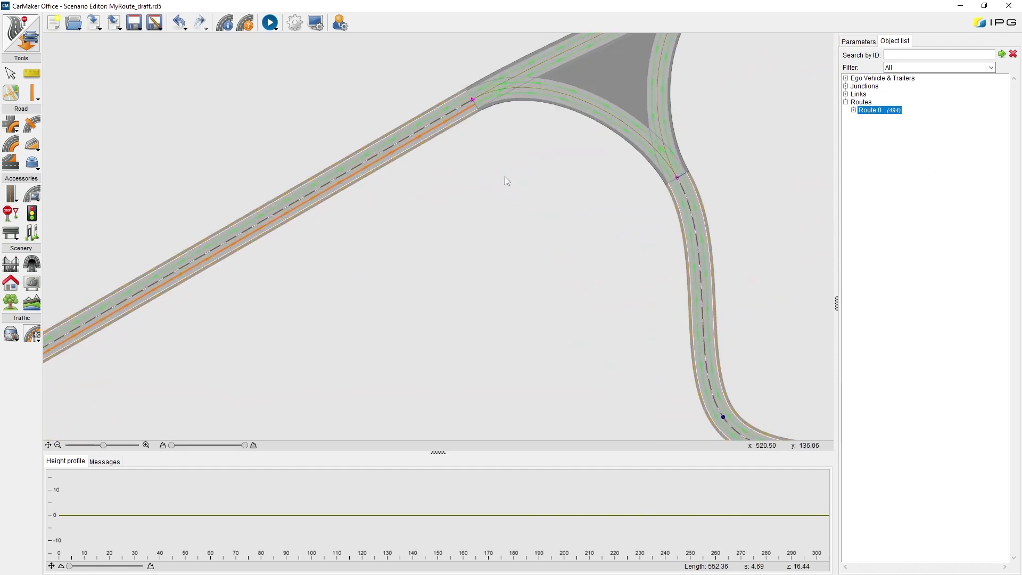
{"action": "left_click", "coordinate": [550, 94]}
{"action": "left_click", "coordinate": [681, 208]}
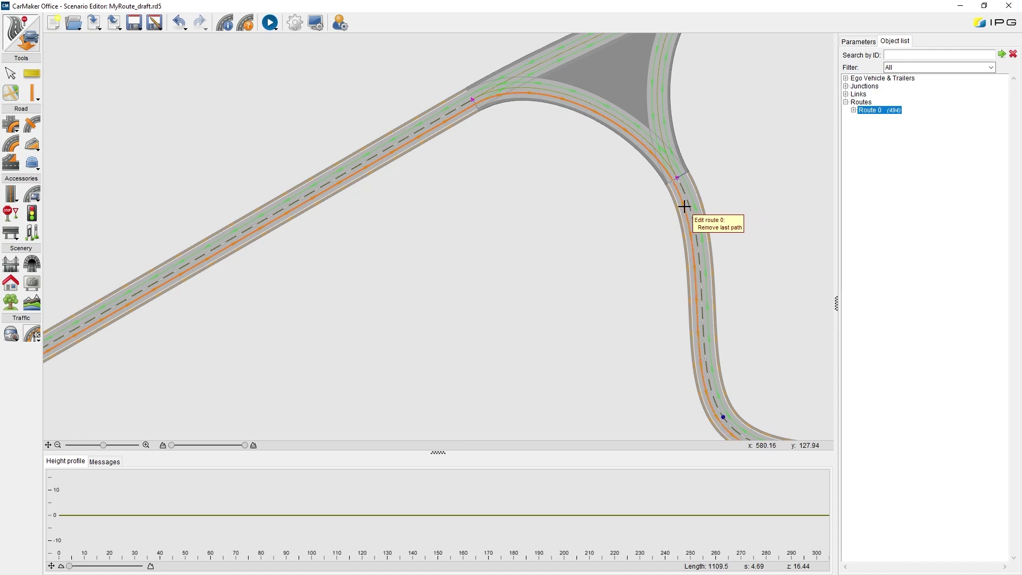
Show Route 0's parameters, with its name and five lane paths, from the Object list.
{"action": "left_click", "coordinate": [11, 73]}
{"action": "scroll", "coordinate": [548, 212], "scroll_direction": "down", "scroll_amount": 3}
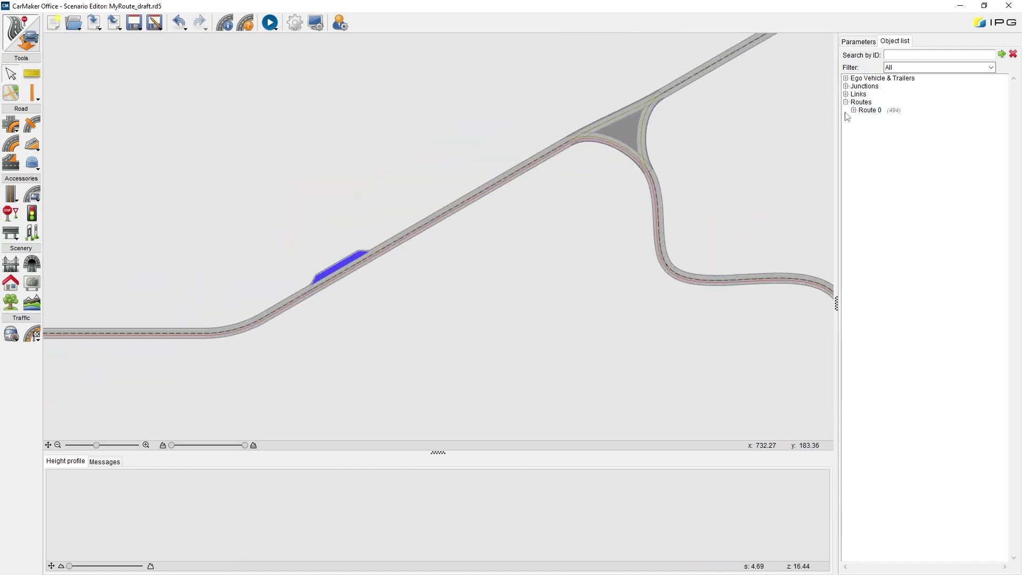
{"action": "left_click", "coordinate": [869, 110]}
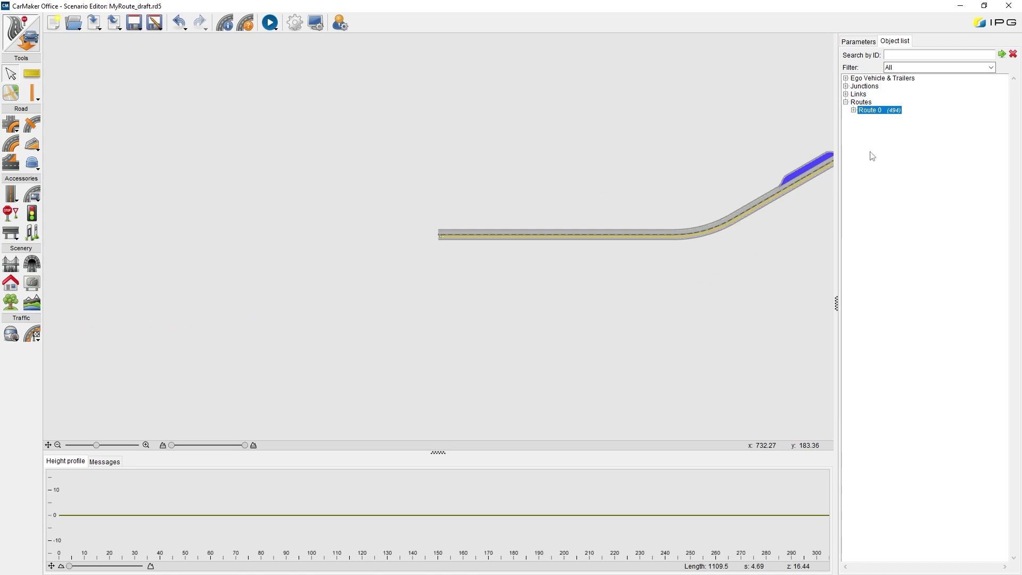
{"action": "left_click_drag", "start_coordinate": [776, 236], "coordinate": [144, 330]}
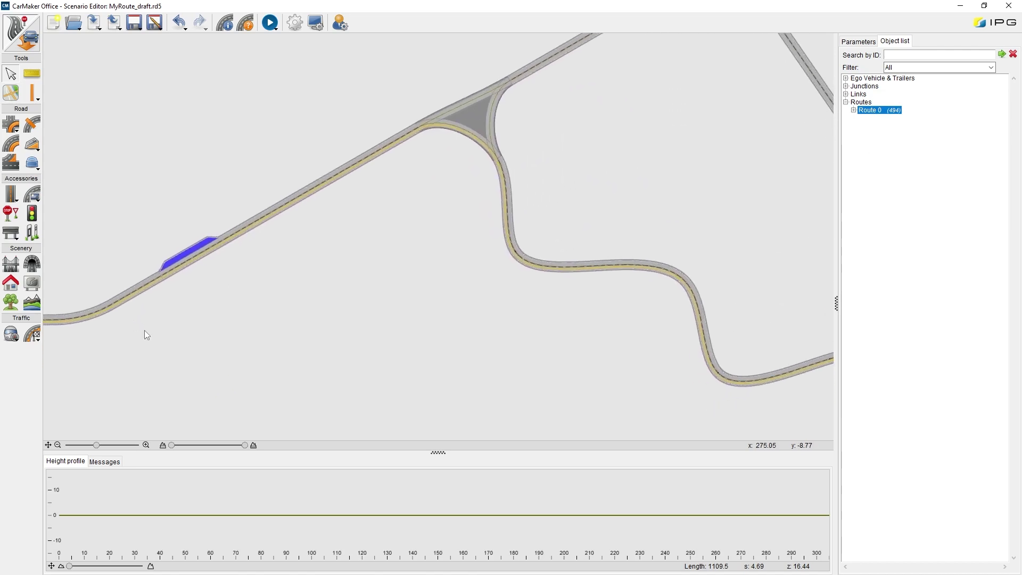
{"action": "left_click", "coordinate": [863, 46]}
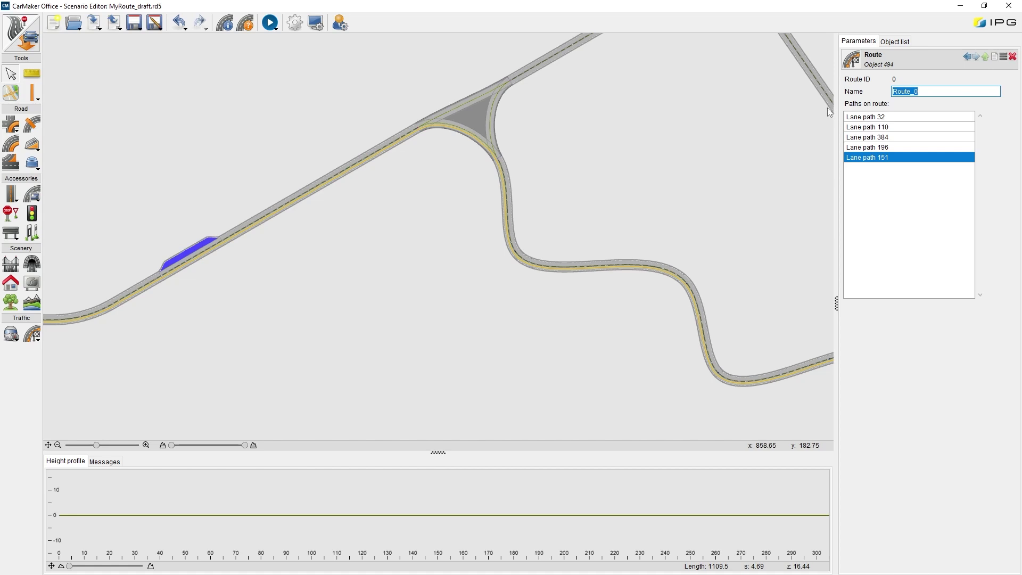
Switch to automatic route generation and pick Link 0 and Link 58 on the main road.
{"action": "left_click", "coordinate": [35, 335]}
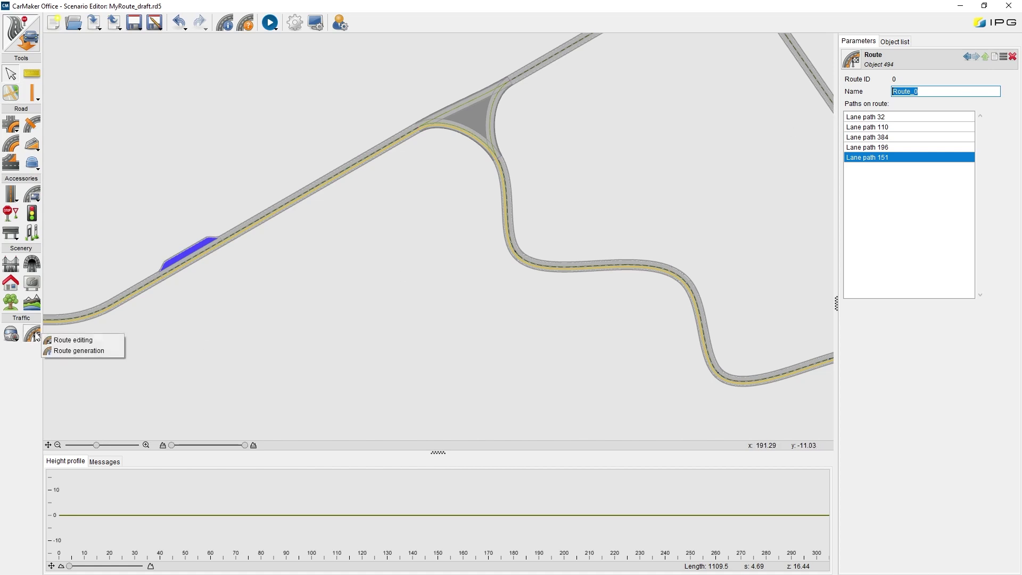
{"action": "left_click", "coordinate": [99, 349]}
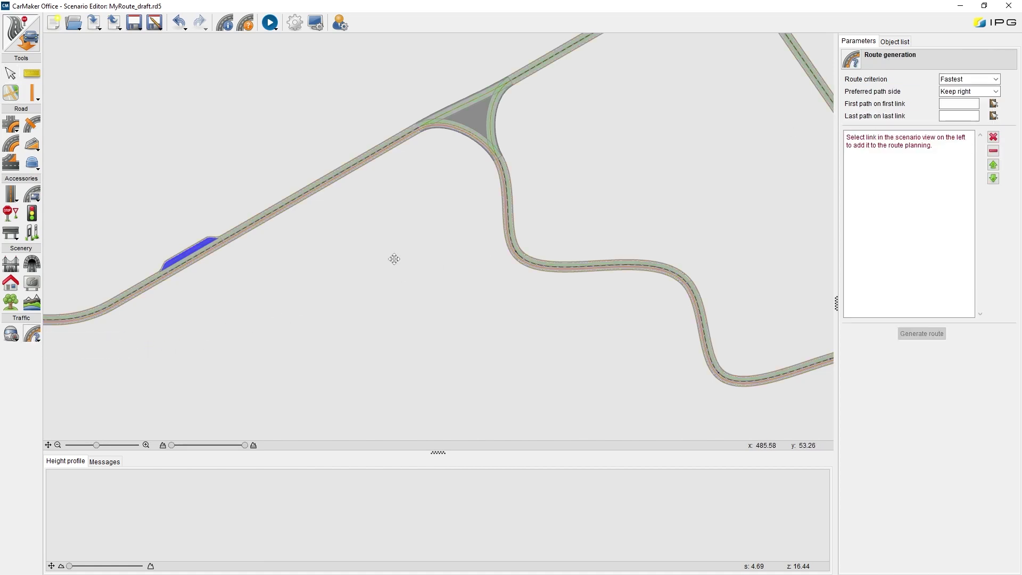
{"action": "left_click_drag", "start_coordinate": [392, 258], "coordinate": [458, 324]}
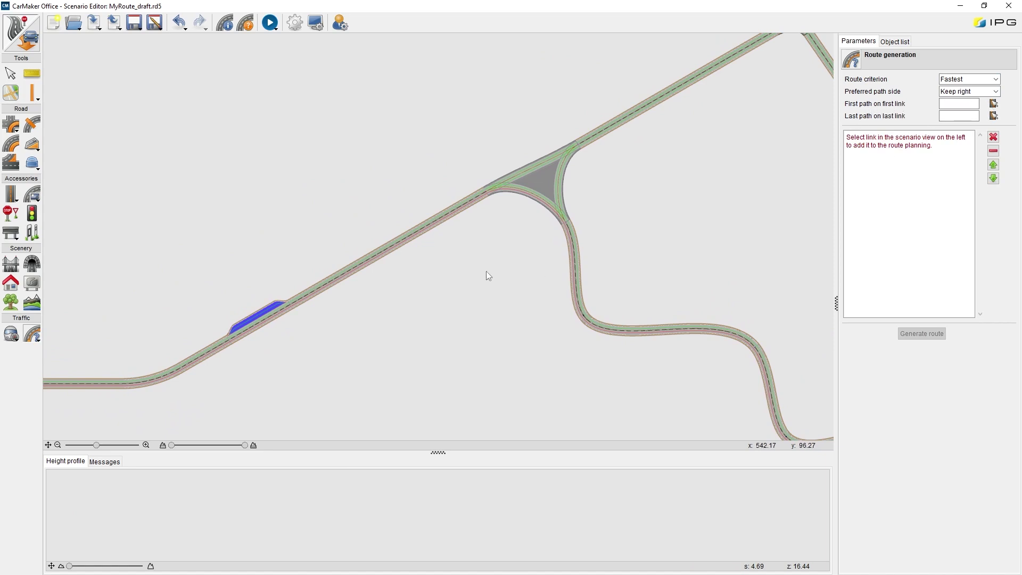
{"action": "left_click", "coordinate": [394, 243]}
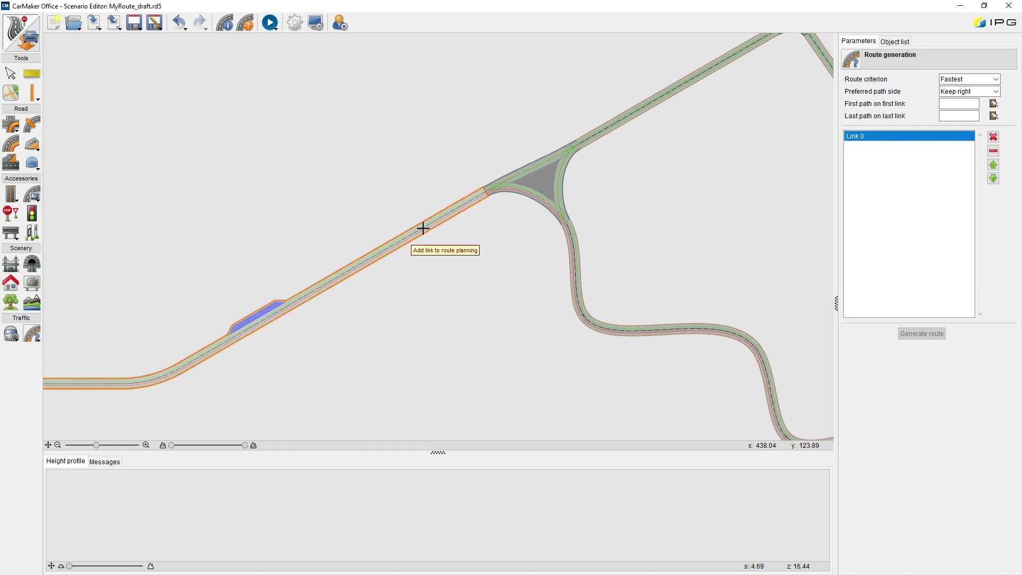
{"action": "left_click_drag", "start_coordinate": [714, 143], "coordinate": [450, 285]}
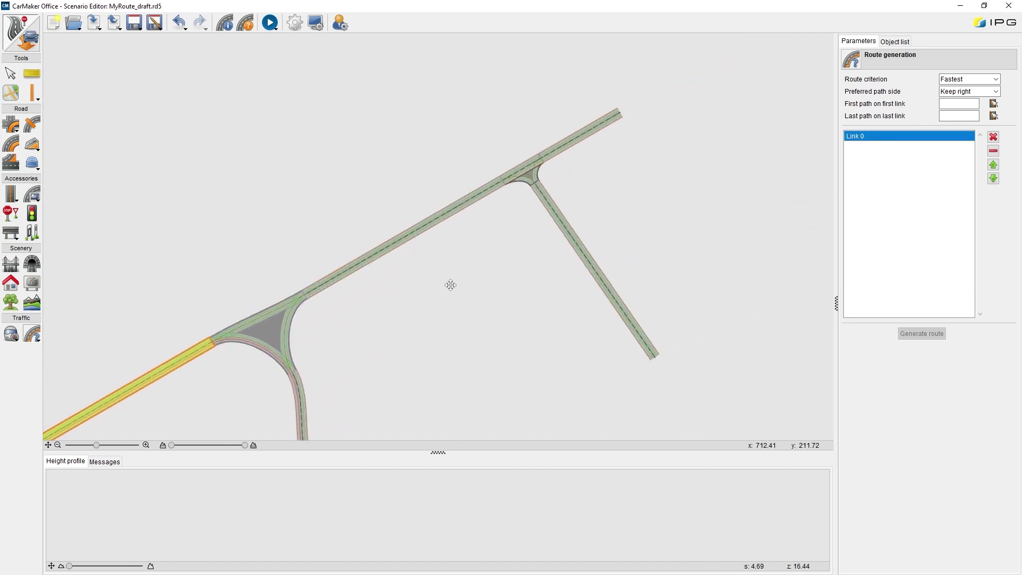
{"action": "left_click", "coordinate": [453, 204]}
{"action": "left_click_drag", "start_coordinate": [459, 330], "coordinate": [540, 254]}
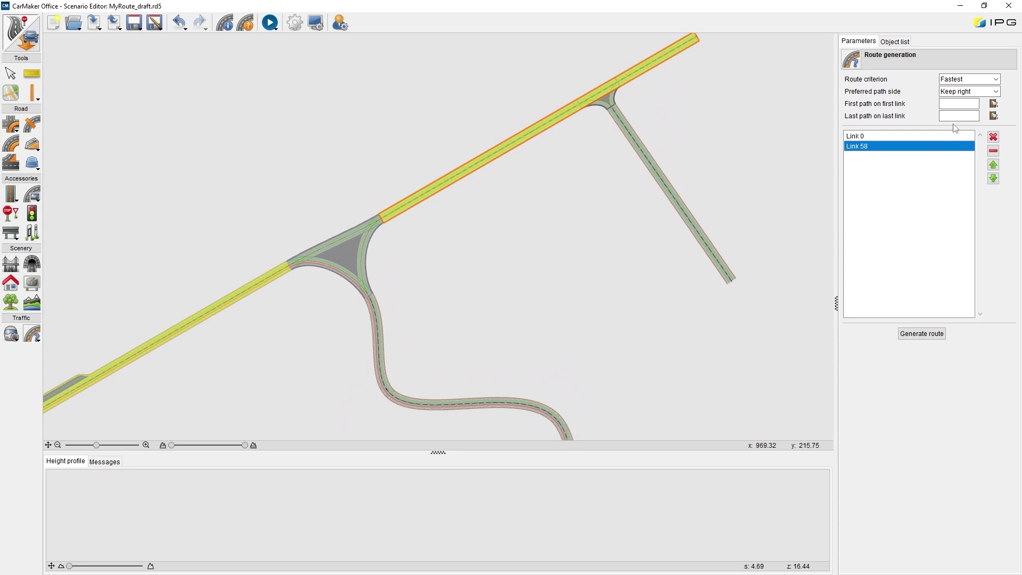
Set the preferred path side to Keep left and generate Route_496, about 950 m long.
{"action": "left_click", "coordinate": [994, 79]}
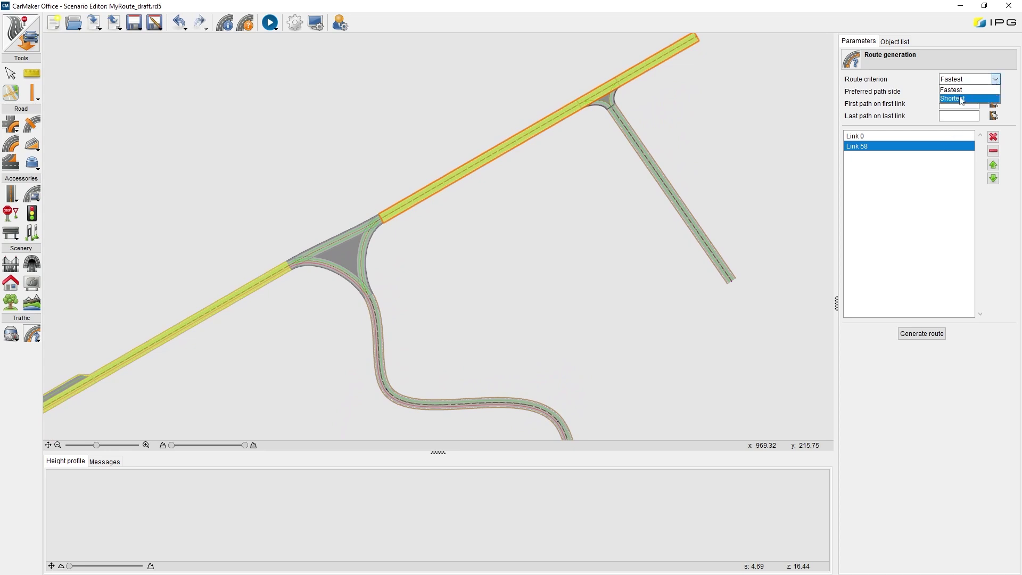
{"action": "left_click", "coordinate": [920, 195]}
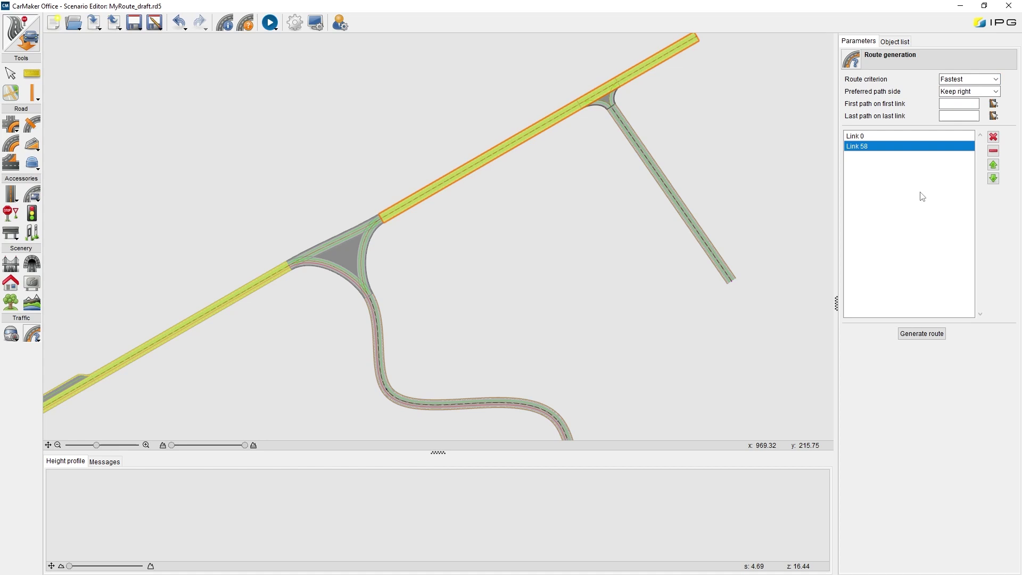
{"action": "left_click", "coordinate": [993, 91]}
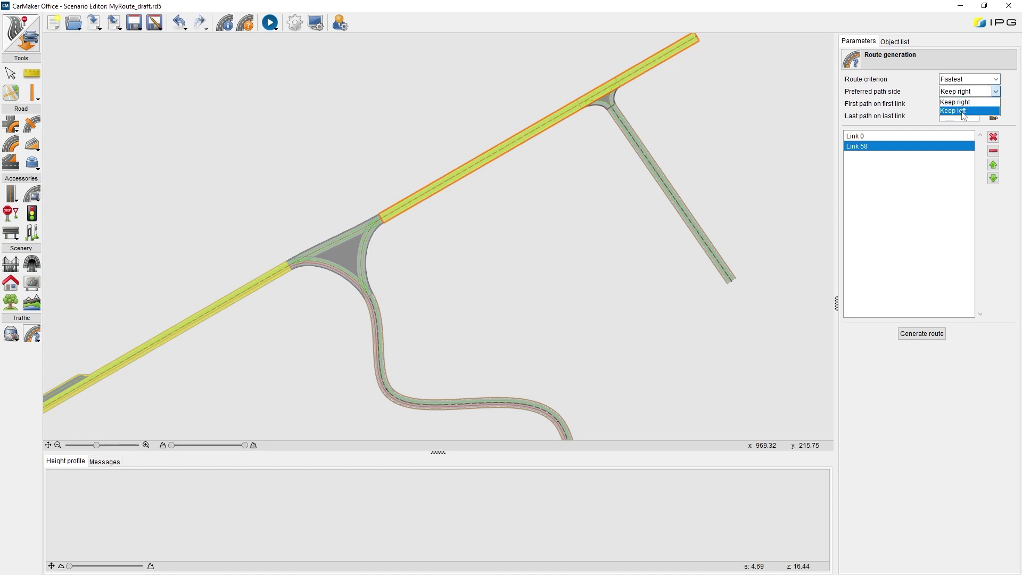
{"action": "left_click", "coordinate": [963, 111]}
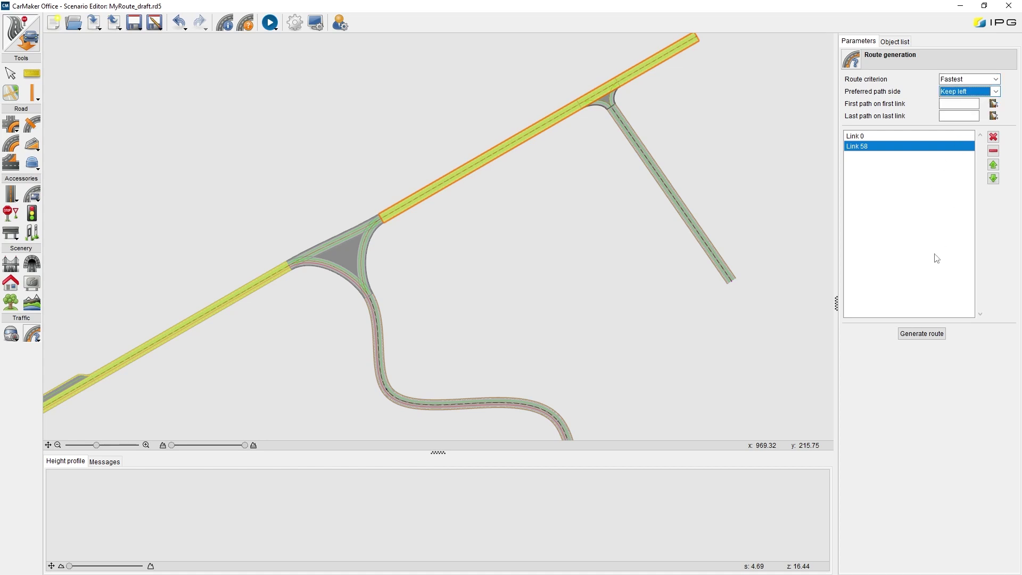
{"action": "left_click", "coordinate": [919, 336]}
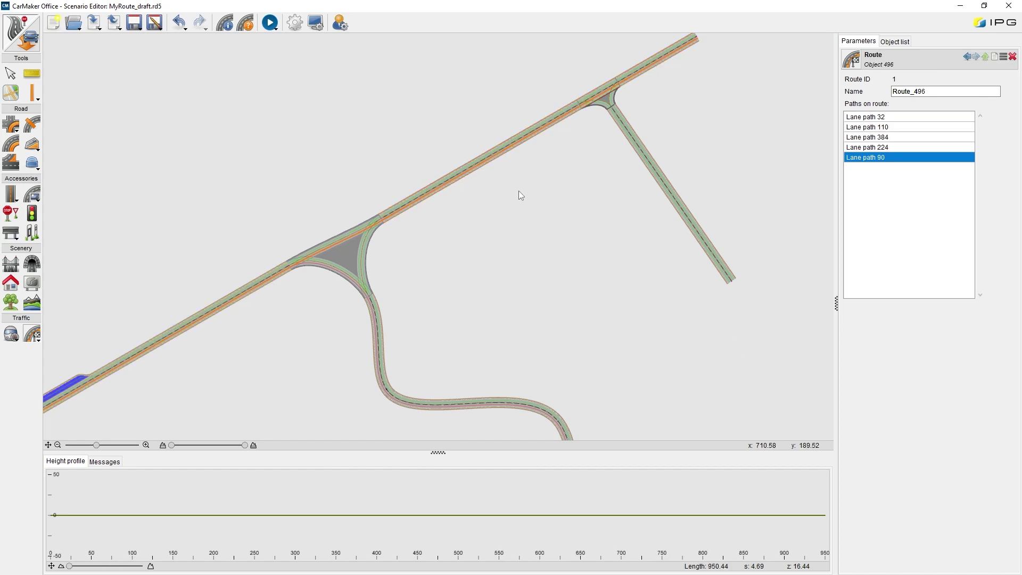
Rename Route_496 to Route_1 and confirm Route 0 and Route 1 in the Routes list.
{"action": "scroll", "coordinate": [525, 134], "scroll_direction": "up", "scroll_amount": 2}
{"action": "scroll", "coordinate": [525, 135], "scroll_direction": "up", "scroll_amount": 1}
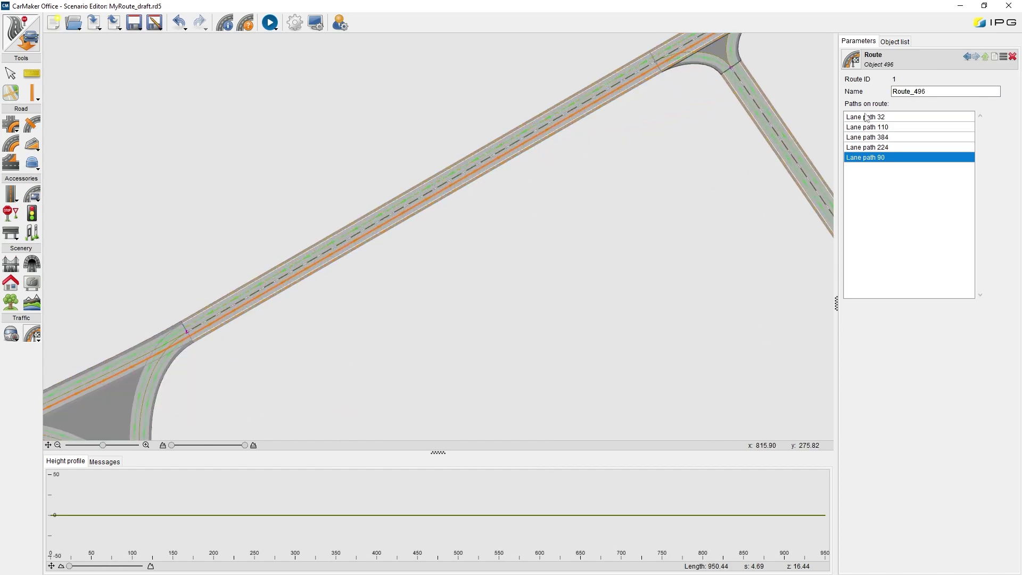
{"action": "left_click", "coordinate": [894, 41]}
{"action": "left_click_drag", "start_coordinate": [929, 92], "coordinate": [918, 93]}
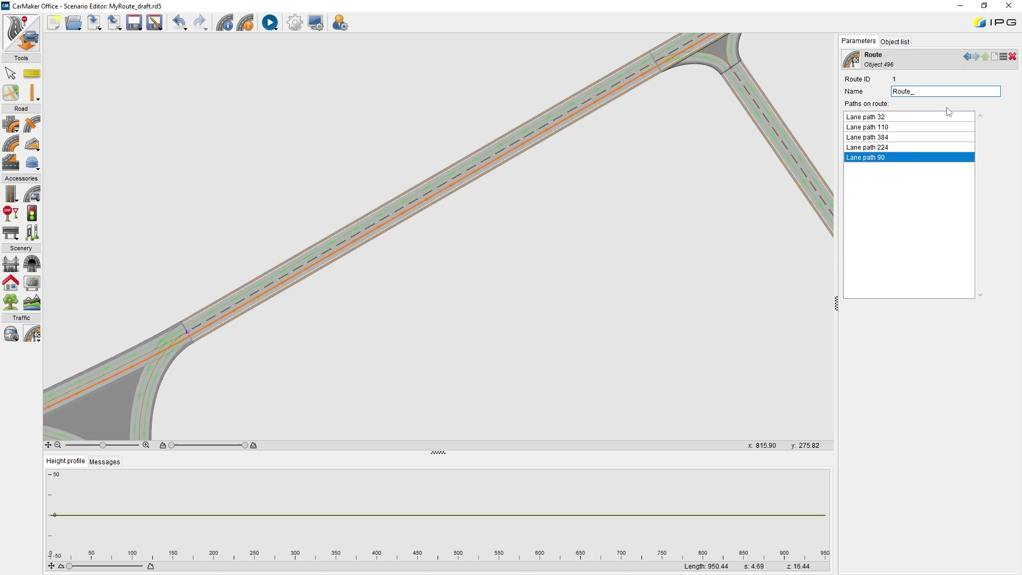
{"action": "type", "text": "1"}
{"action": "scroll", "coordinate": [552, 269], "scroll_direction": "down", "scroll_amount": 3}
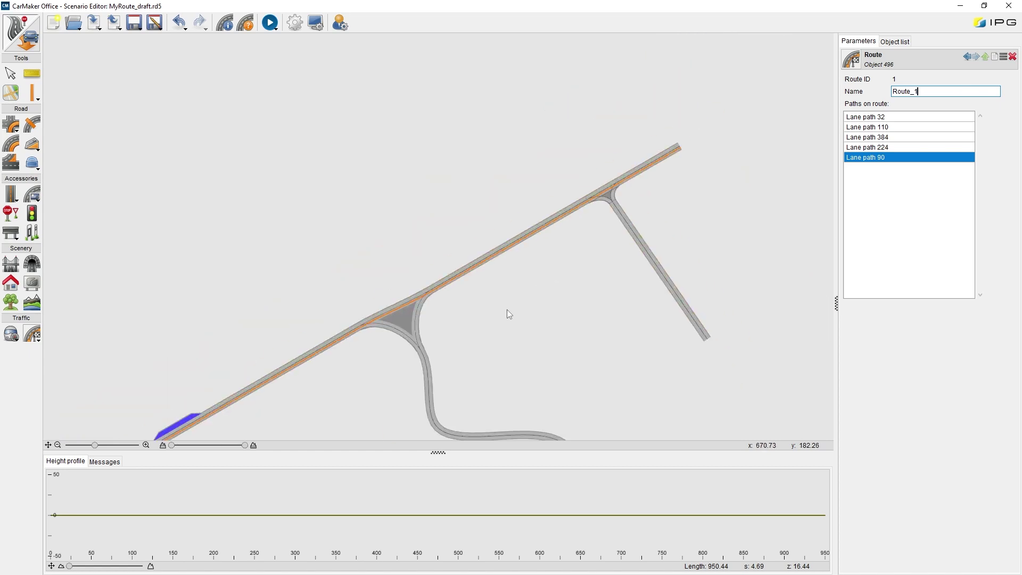
{"action": "mouse_move", "coordinate": [506, 309]}
{"action": "left_mouse_down"}
{"action": "mouse_move", "coordinate": [622, 175]}
{"action": "mouse_move", "coordinate": [669, 160]}
{"action": "left_mouse_up"}
{"action": "scroll", "coordinate": [566, 244], "scroll_direction": "down", "scroll_amount": 3}
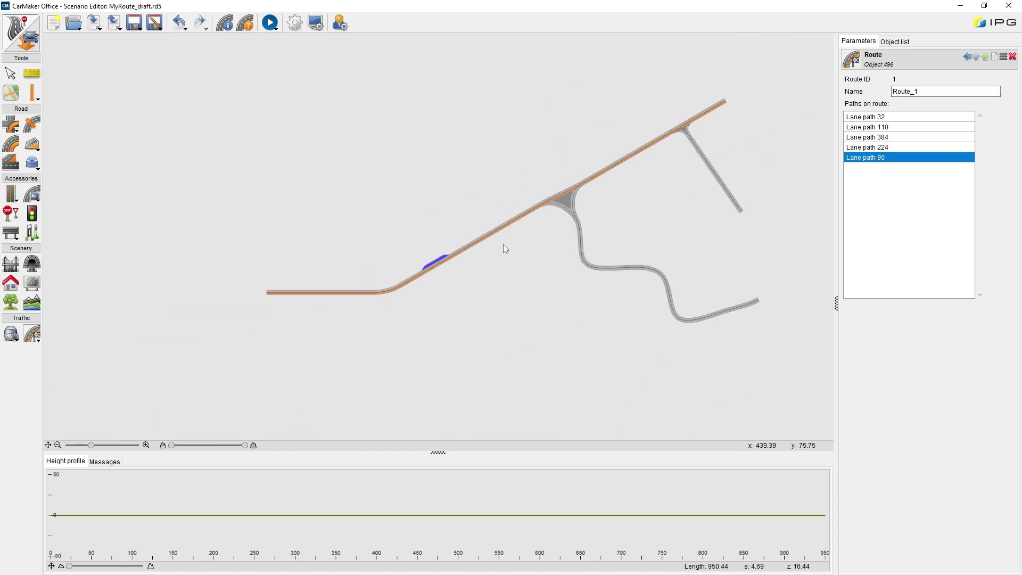
{"action": "left_click", "coordinate": [905, 42]}
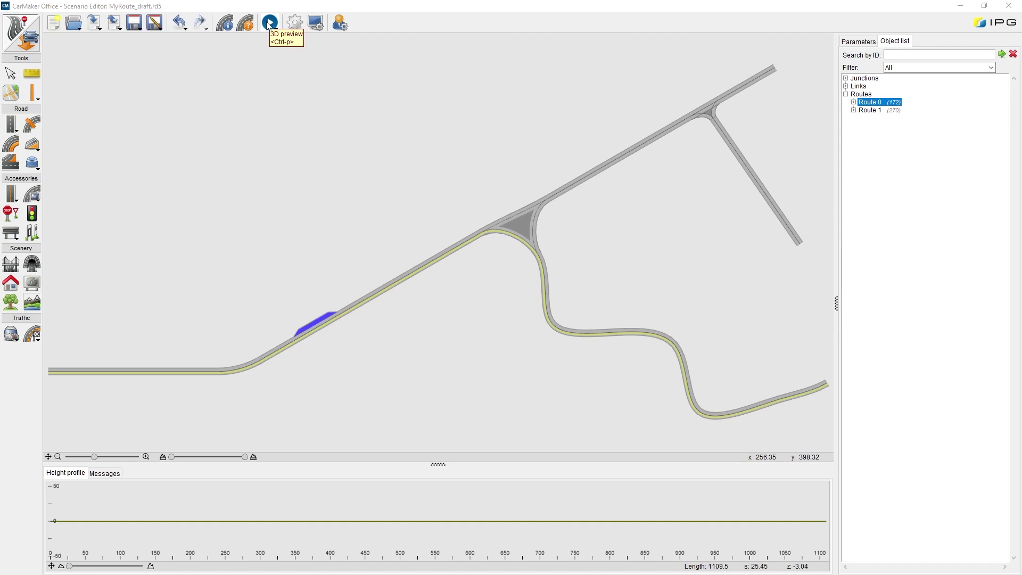
Open the road network's 3D preview in Movie NX and play it at 5x speed.
{"action": "left_click", "coordinate": [269, 23]}
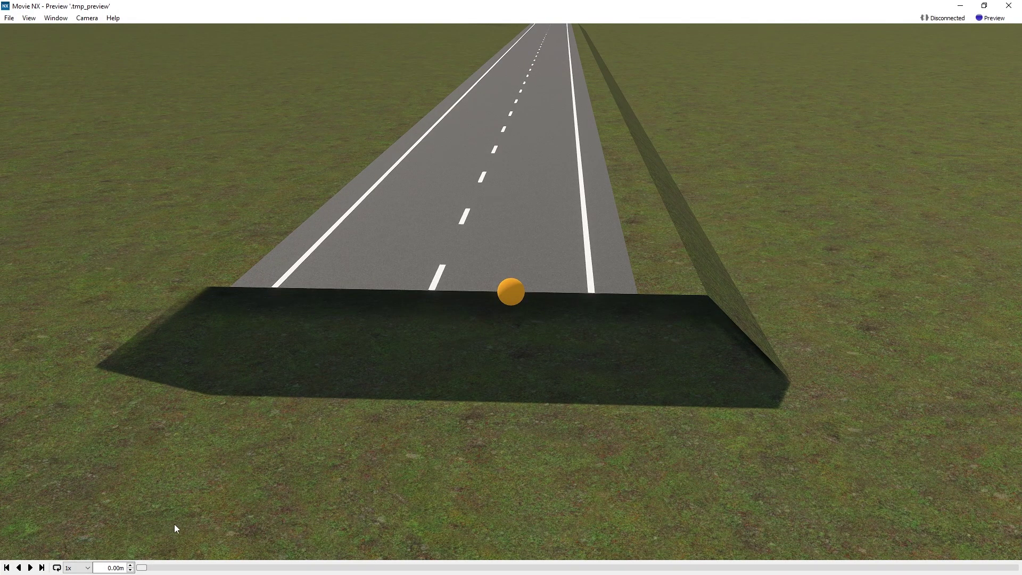
{"action": "mouse_move", "coordinate": [143, 570]}
{"action": "left_mouse_down"}
{"action": "mouse_move", "coordinate": [673, 563]}
{"action": "mouse_move", "coordinate": [969, 532]}
{"action": "mouse_move", "coordinate": [684, 564]}
{"action": "mouse_move", "coordinate": [401, 573]}
{"action": "left_mouse_up"}
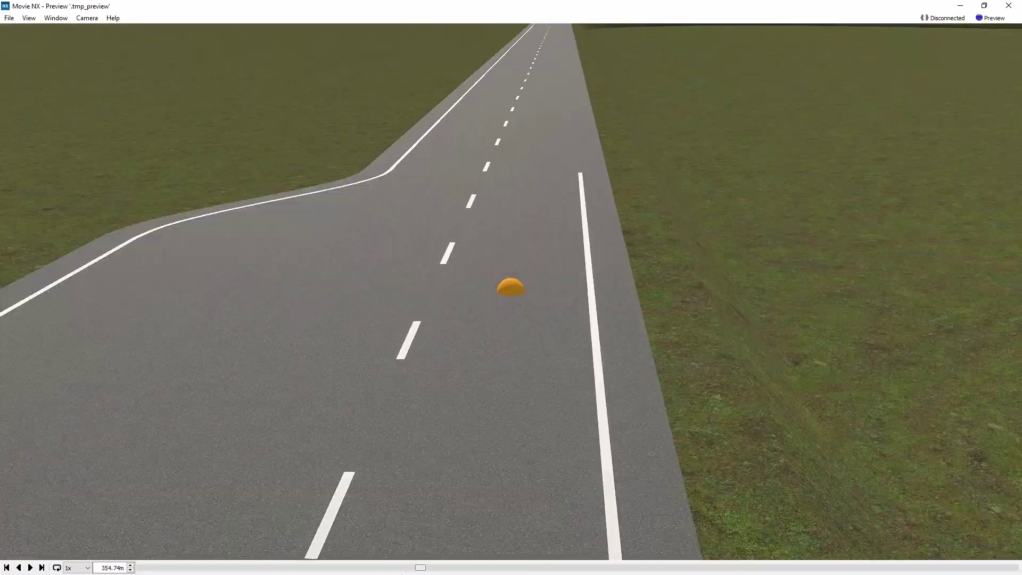
{"action": "left_click", "coordinate": [31, 567]}
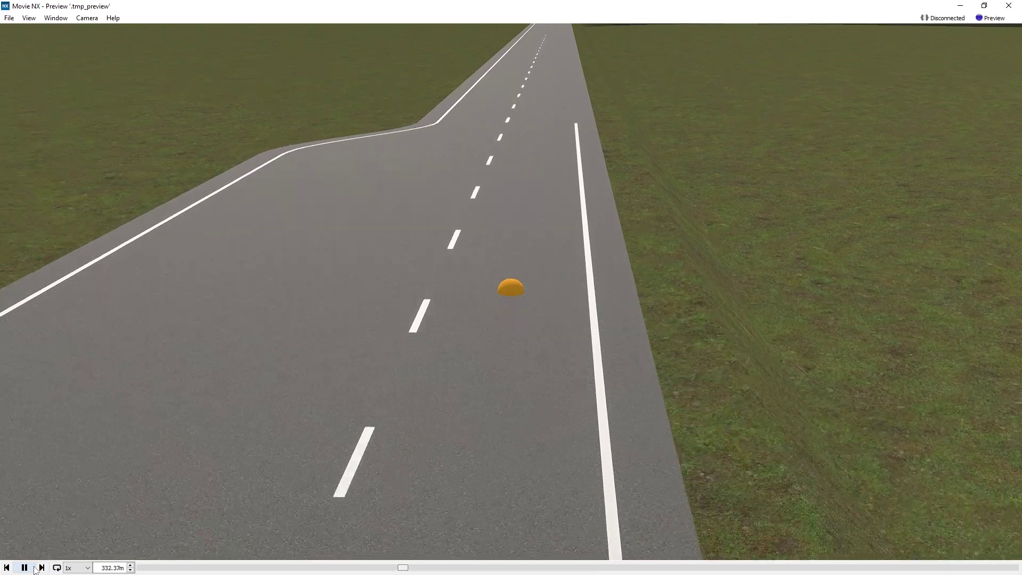
{"action": "left_click", "coordinate": [77, 568]}
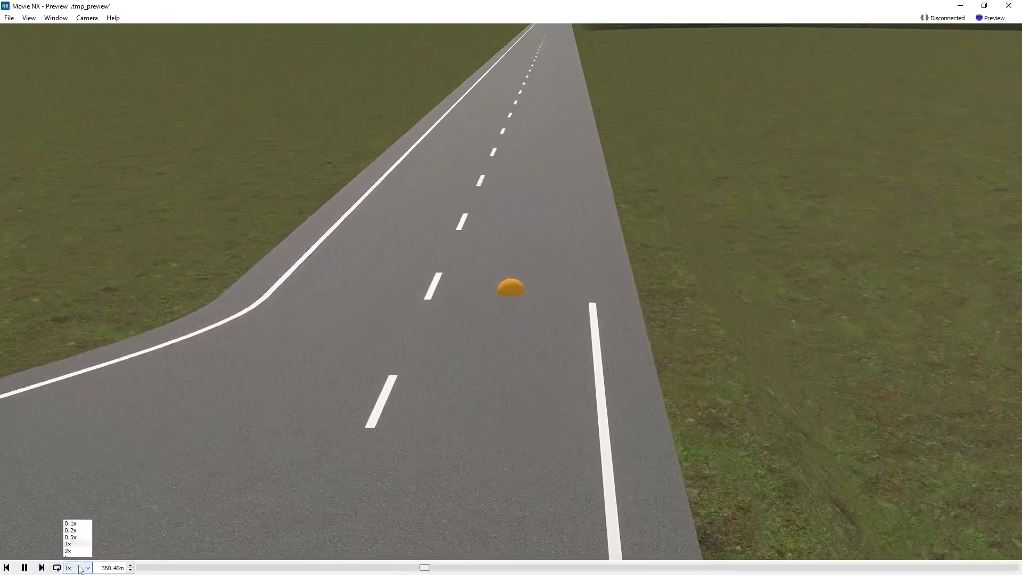
{"action": "left_click", "coordinate": [78, 552]}
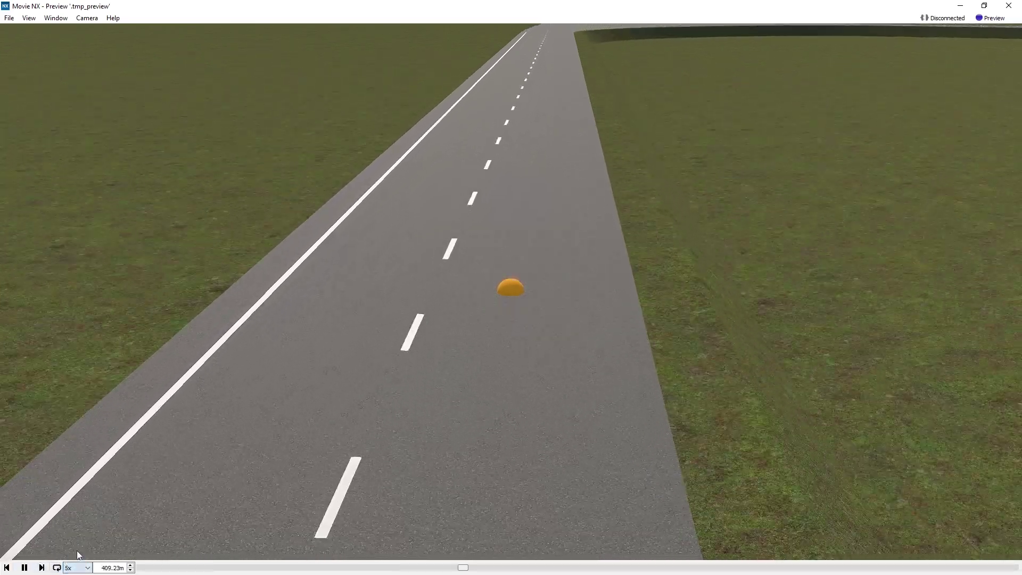
Play the preview backward, stop it, and hide Movie NX.
{"action": "left_click", "coordinate": [24, 568]}
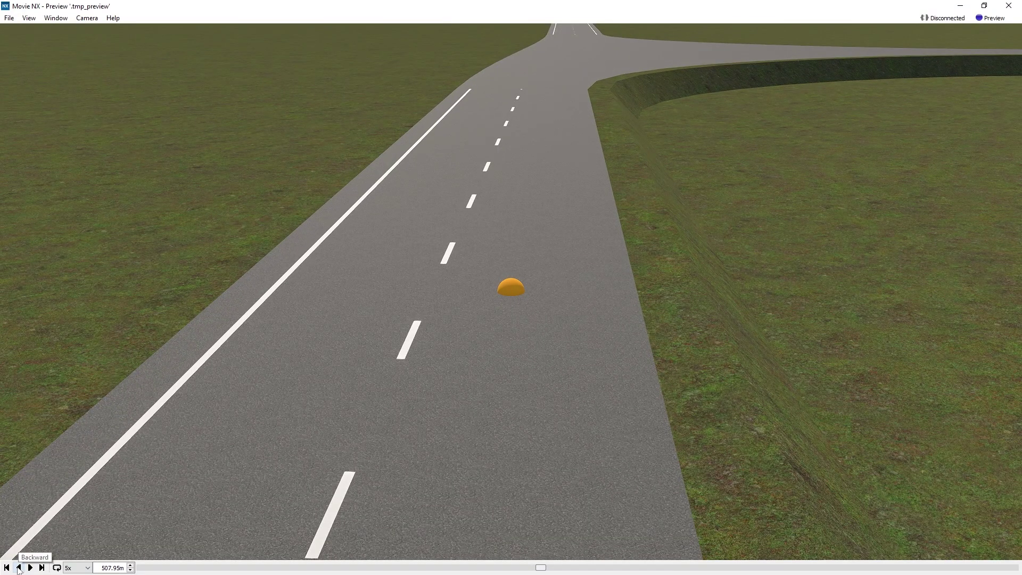
{"action": "left_click", "coordinate": [19, 567]}
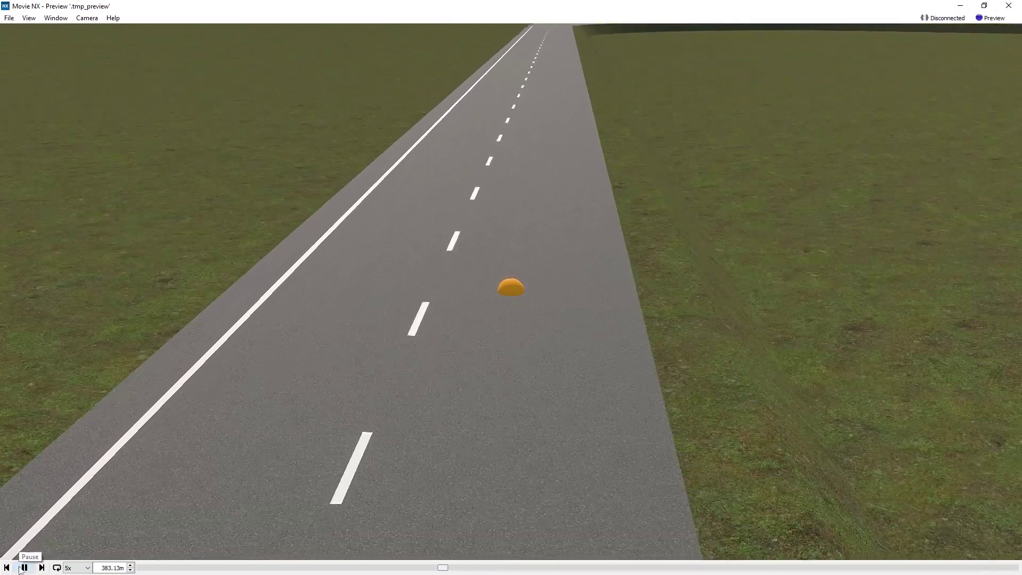
{"action": "left_click", "coordinate": [21, 568]}
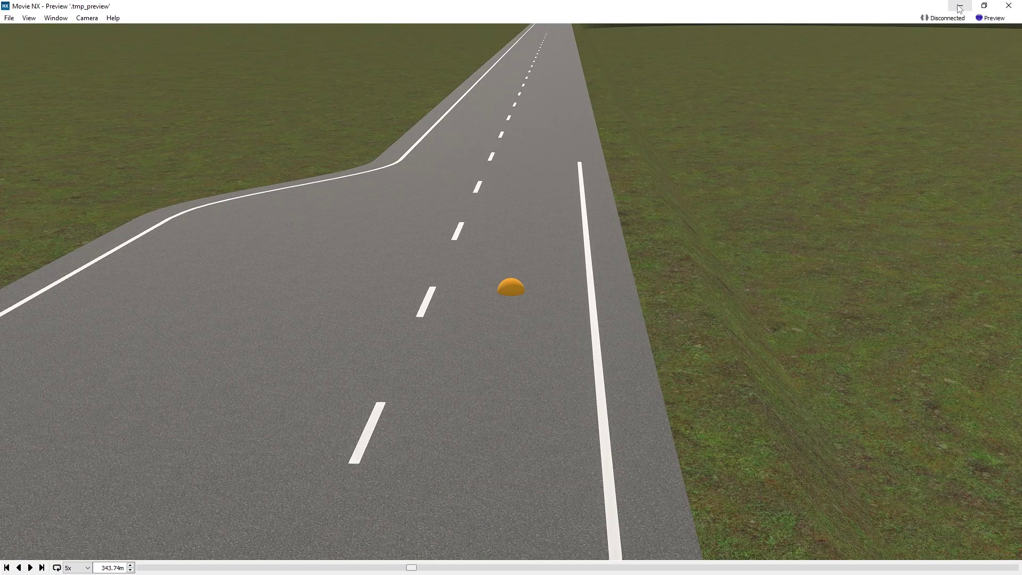
{"action": "left_click", "coordinate": [959, 6]}
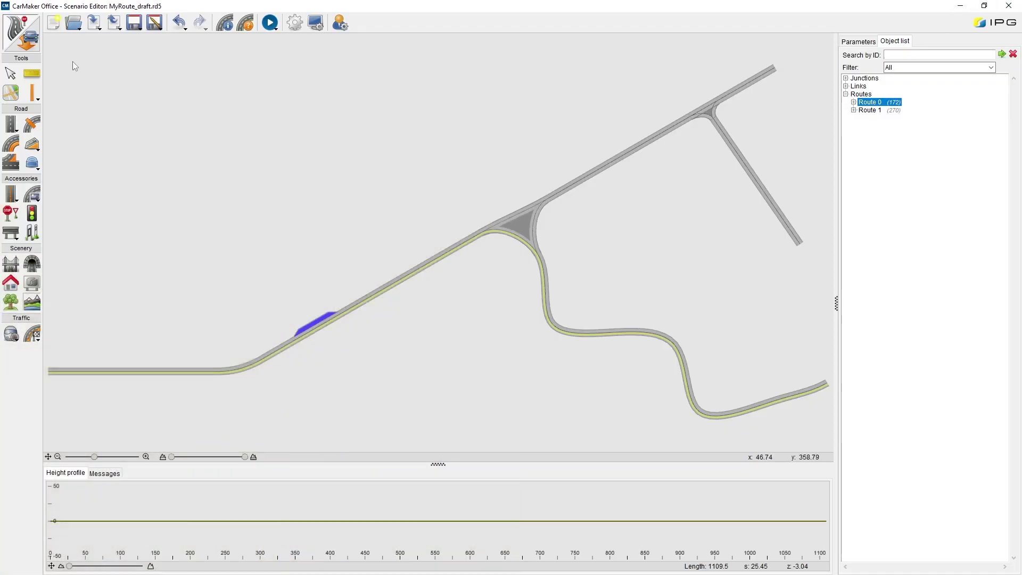
Start the ego vehicle on Route_0 and give maneuver 0 a 999 s time limit.
{"action": "left_click", "coordinate": [16, 33]}
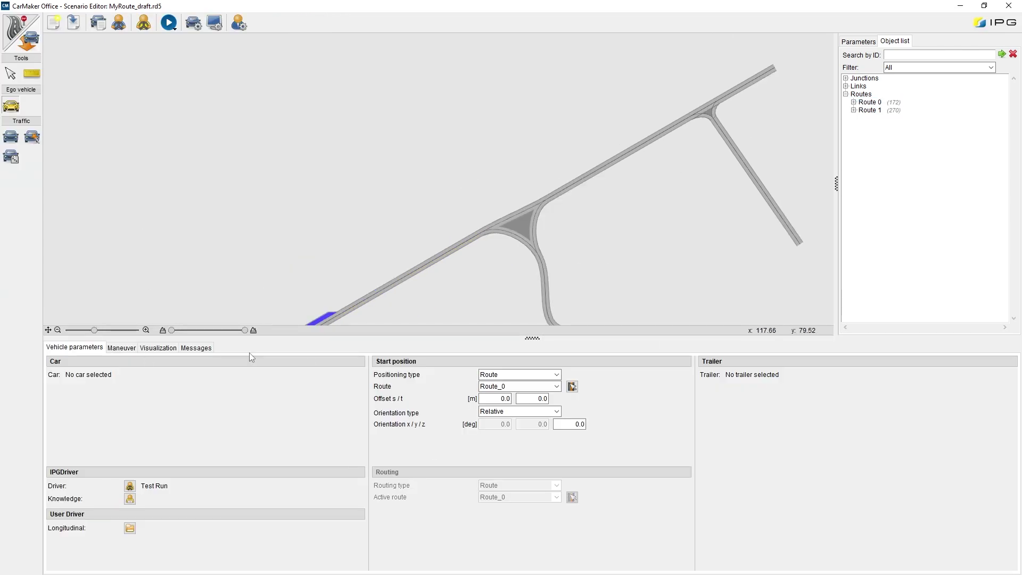
{"action": "left_click", "coordinate": [556, 387]}
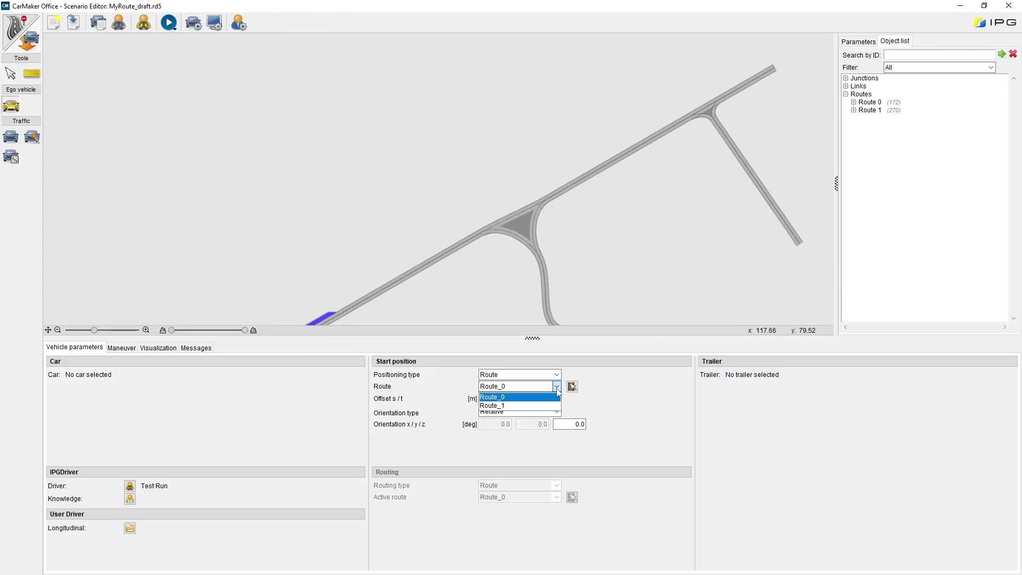
{"action": "left_click", "coordinate": [502, 398]}
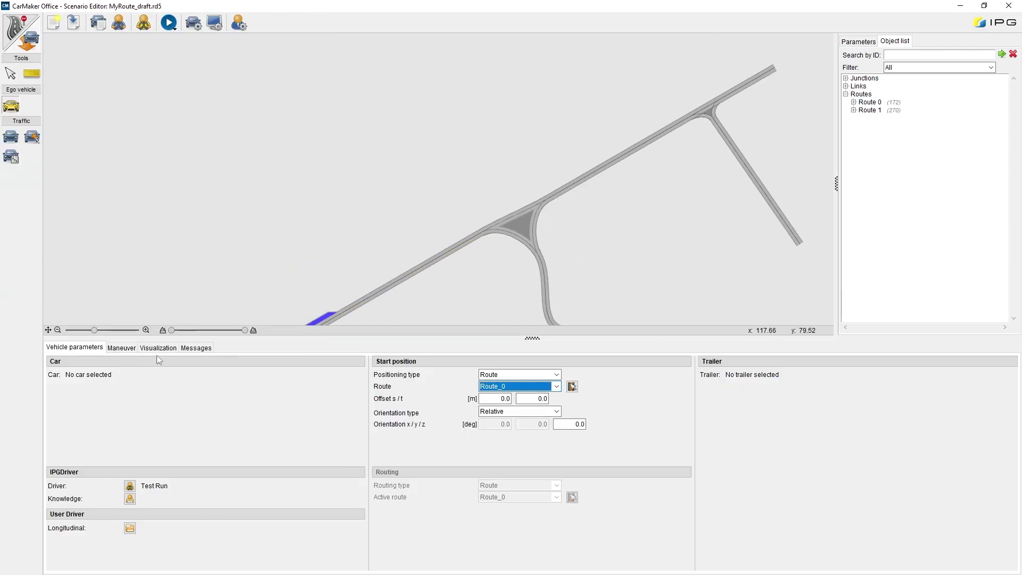
{"action": "left_click", "coordinate": [126, 349]}
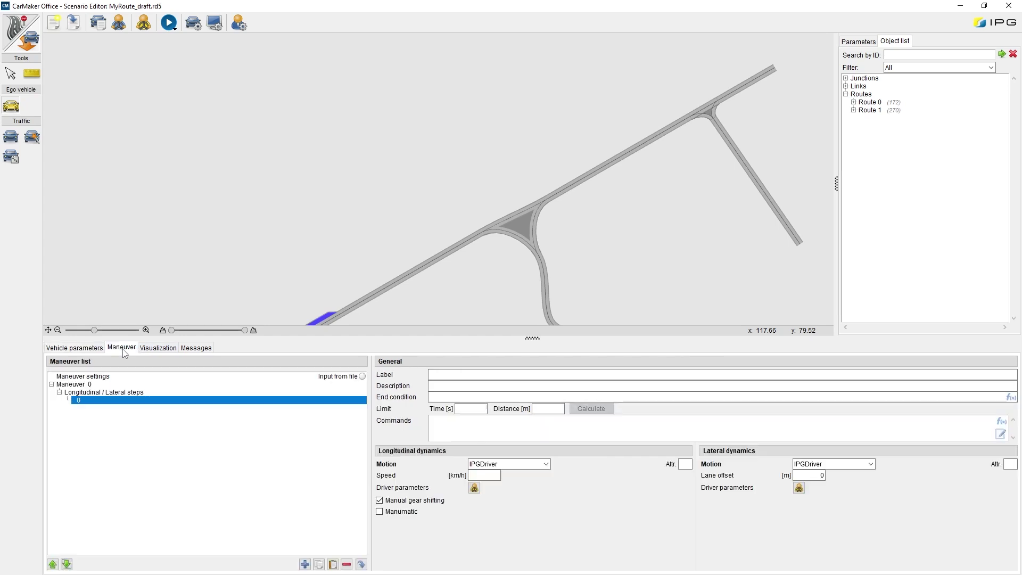
{"action": "left_click", "coordinate": [483, 411]}
{"action": "type", "text": "999"}
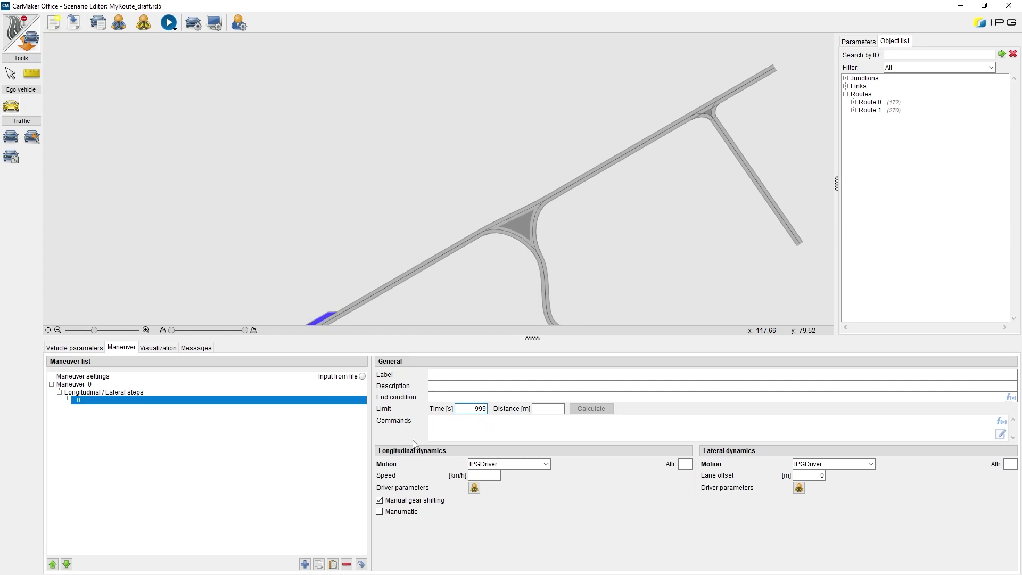
{"action": "left_click", "coordinate": [960, 6]}
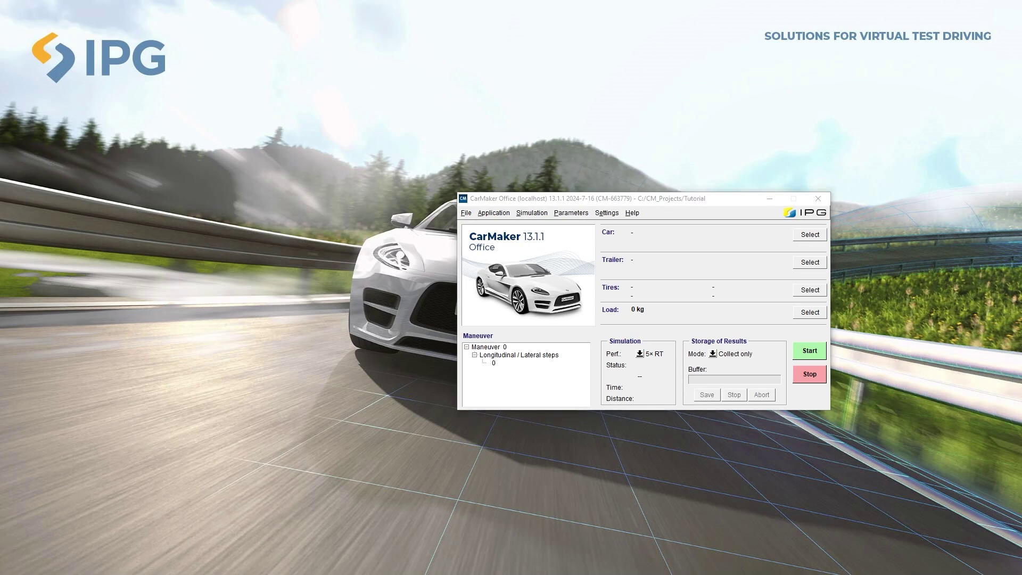
Load Examples/Demo_IPG_CompanyCar as the car and start the simulation.
{"action": "left_click", "coordinate": [810, 234]}
{"action": "left_click", "coordinate": [375, 273]}
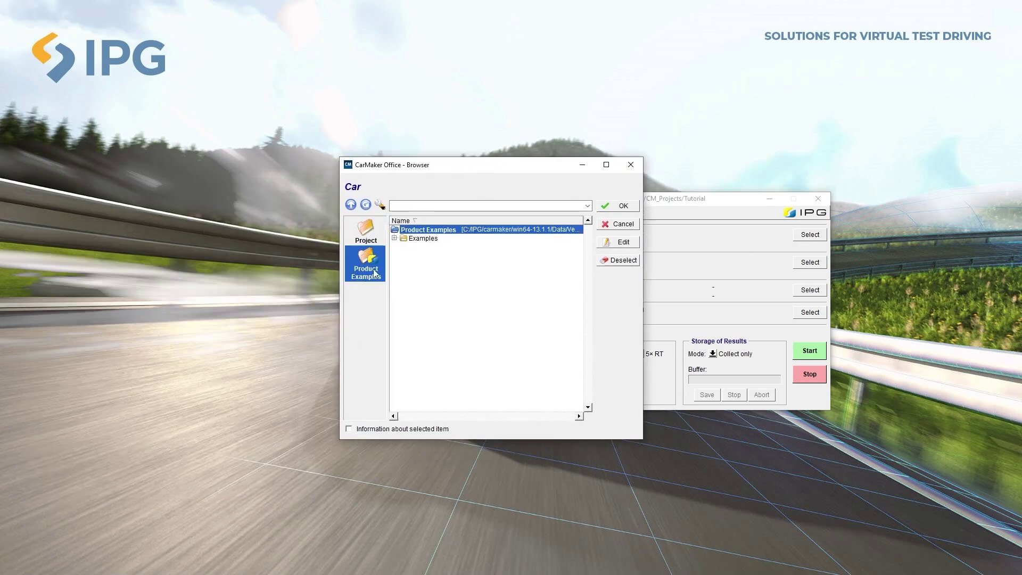
{"action": "left_click", "coordinate": [395, 239]}
{"action": "scroll", "coordinate": [455, 314], "scroll_direction": "down", "scroll_amount": 3}
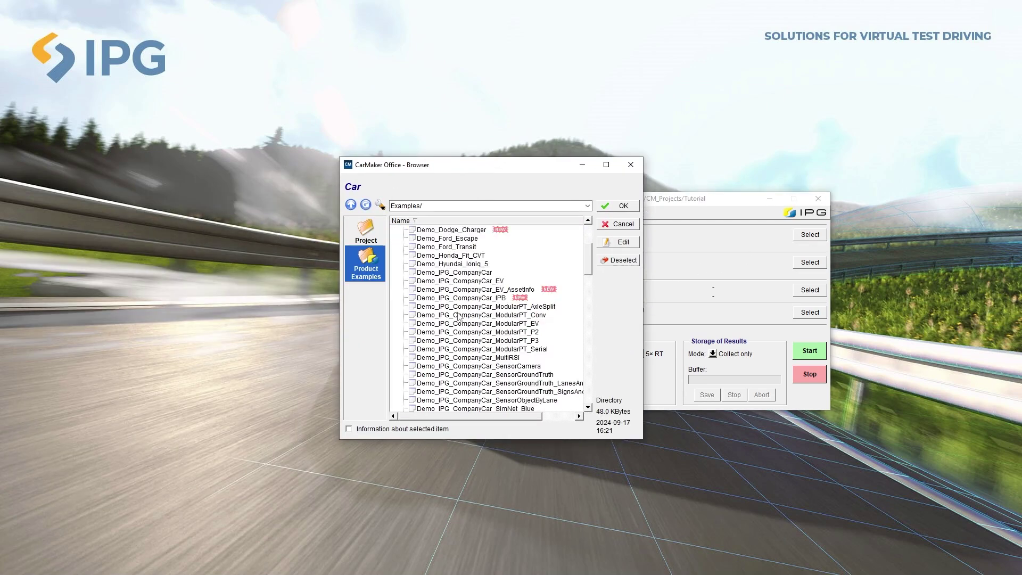
{"action": "left_click", "coordinate": [477, 273]}
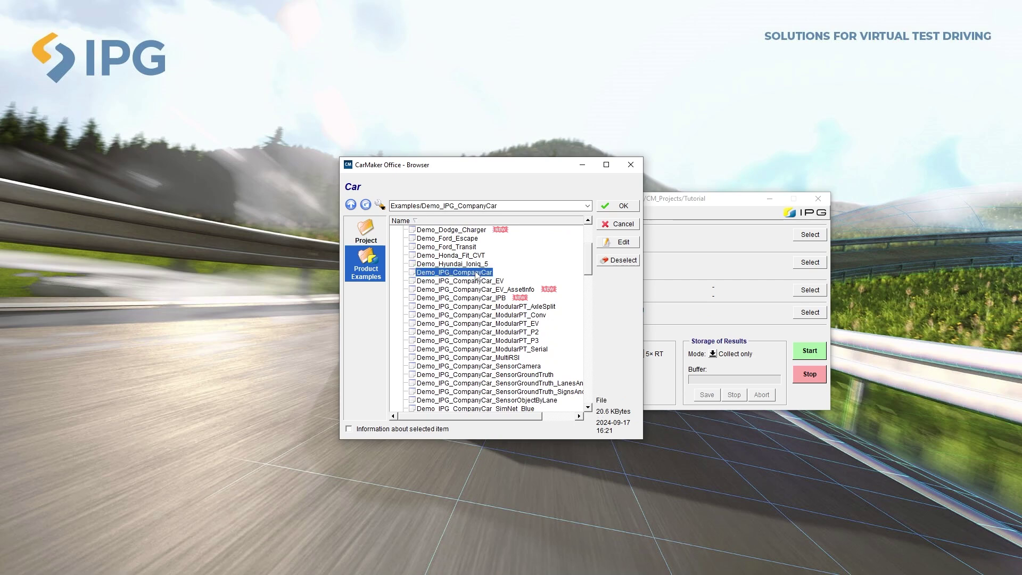
{"action": "left_click", "coordinate": [619, 207]}
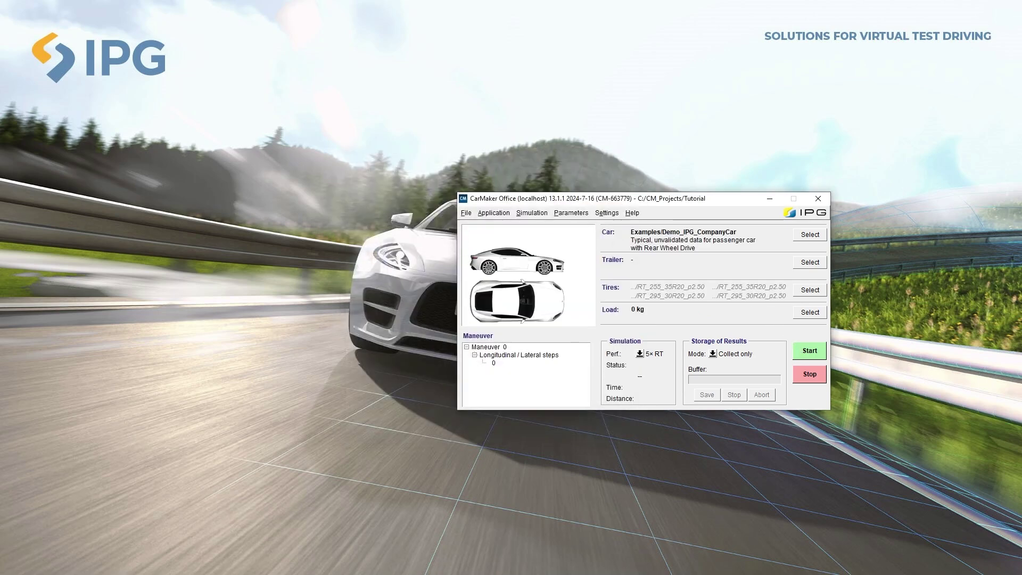
{"action": "left_click", "coordinate": [809, 350]}
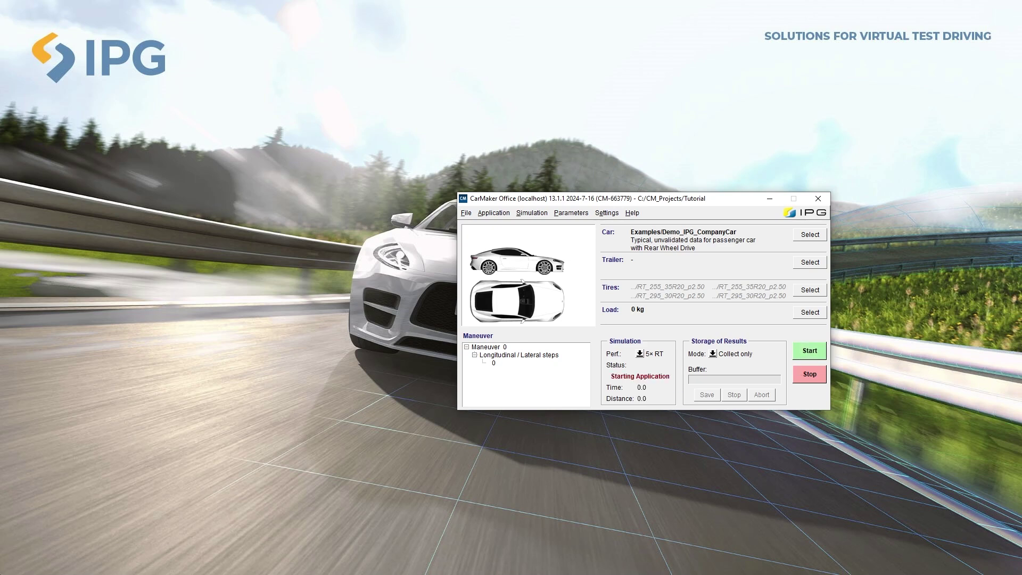